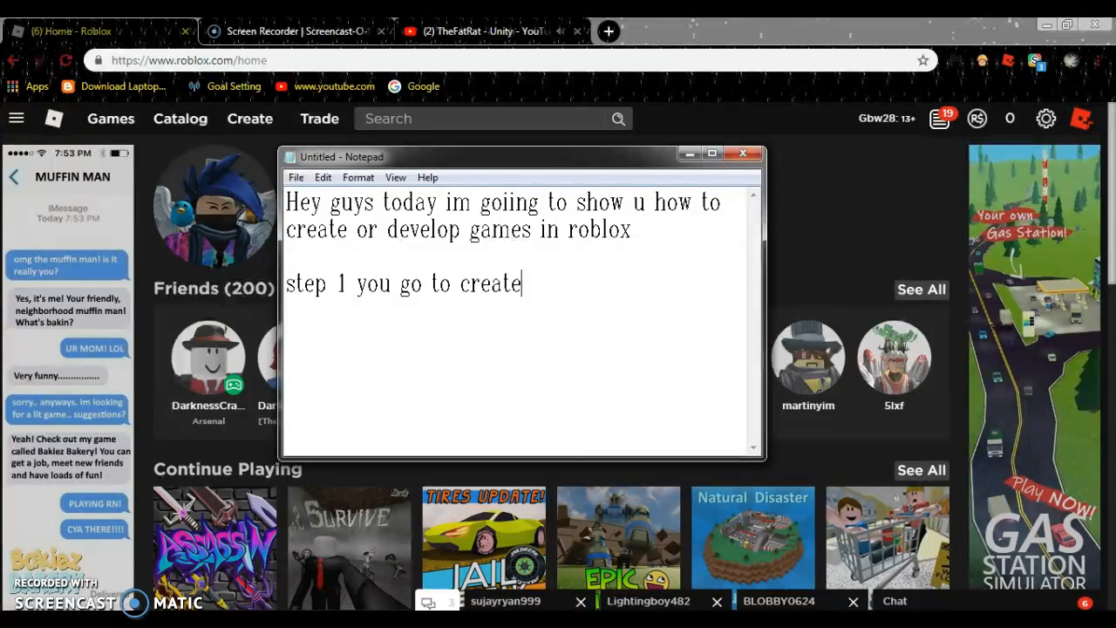
Put the Notepad notes away and open the Create page of the Roblox website.
left_click(684, 153)
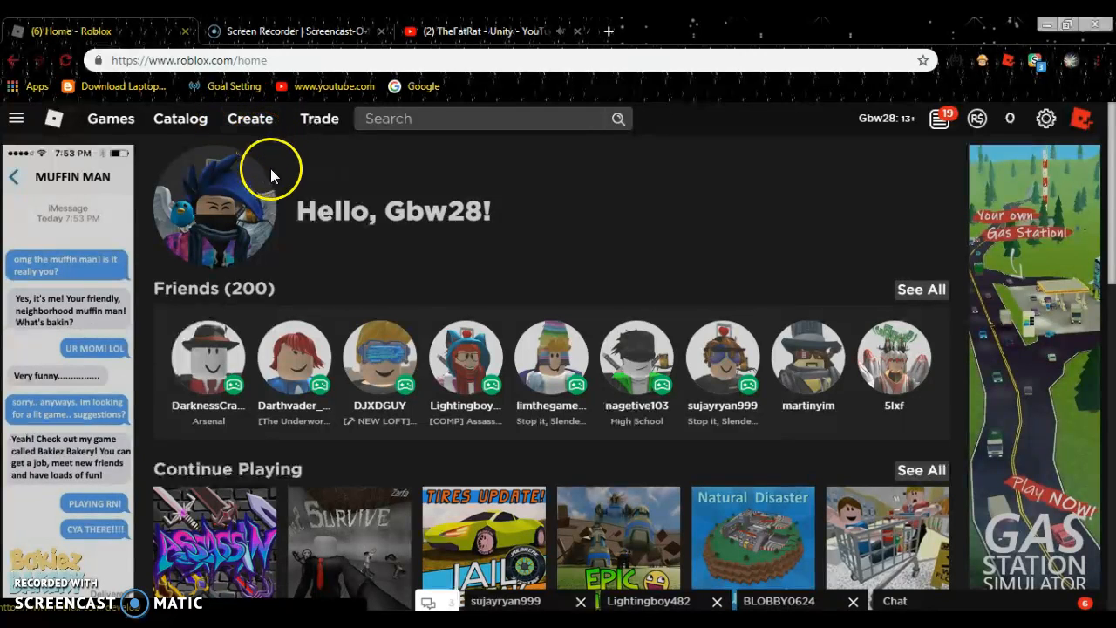
left_click(247, 120)
Switch to Notepad and complete the first instruction as "step 1 you go to create then click it", followed by a new line.
key("alt+Tab")
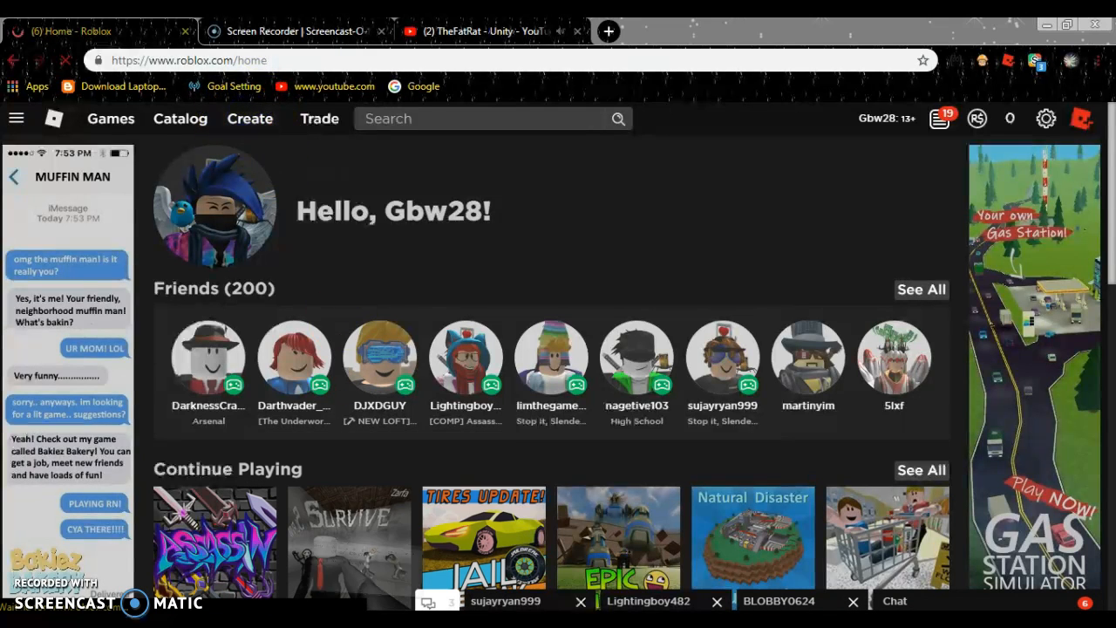
type("then")
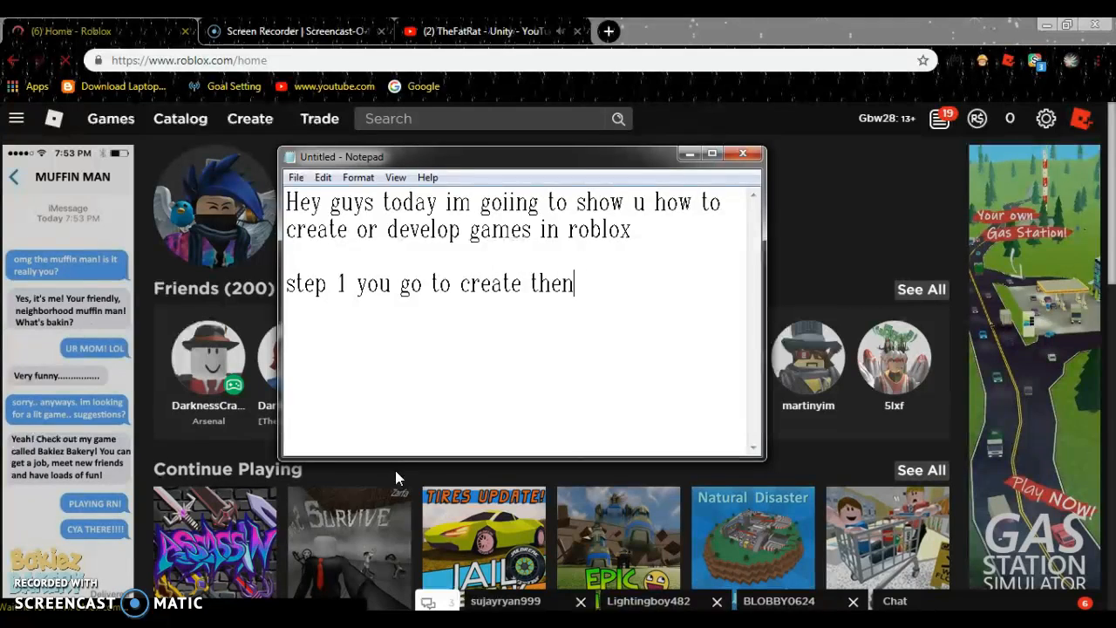
type(" cick it")
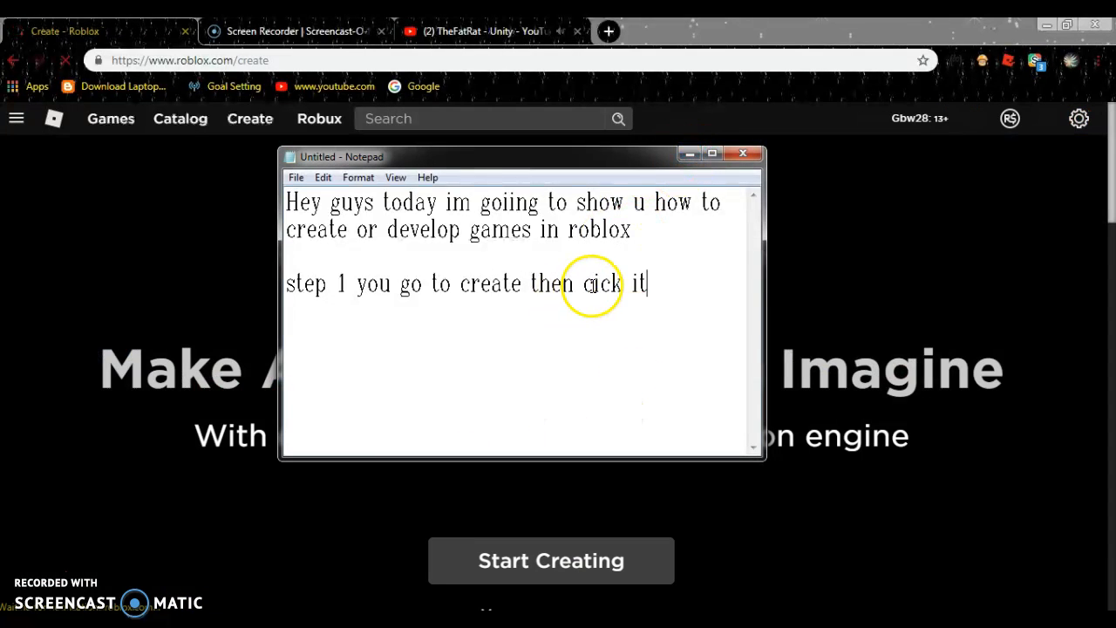
left_click(594, 283)
type("l")
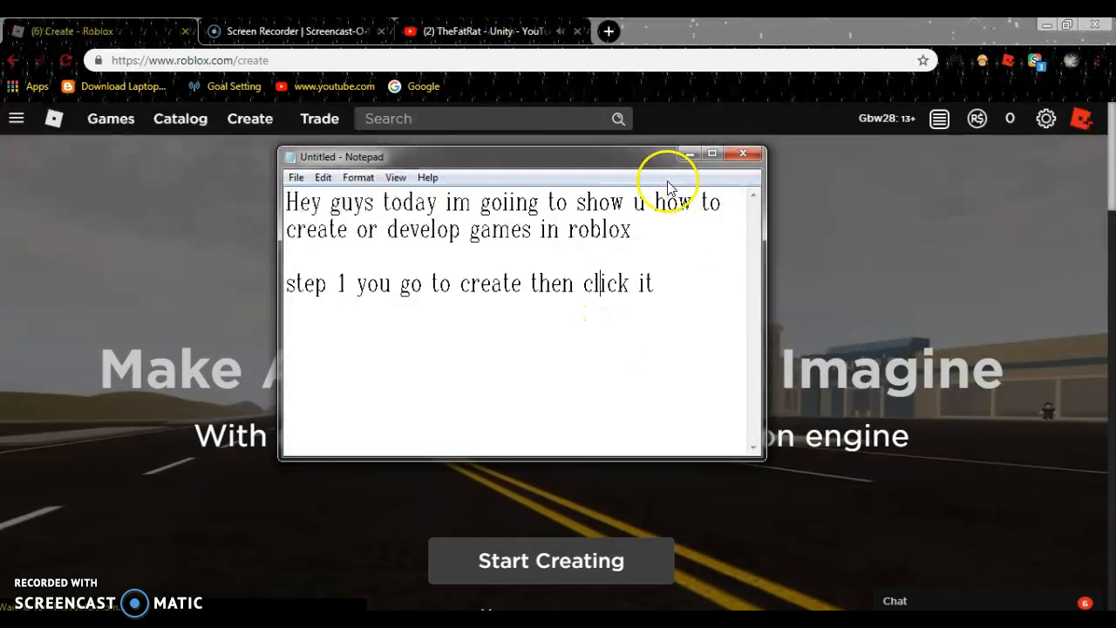
left_click(675, 299)
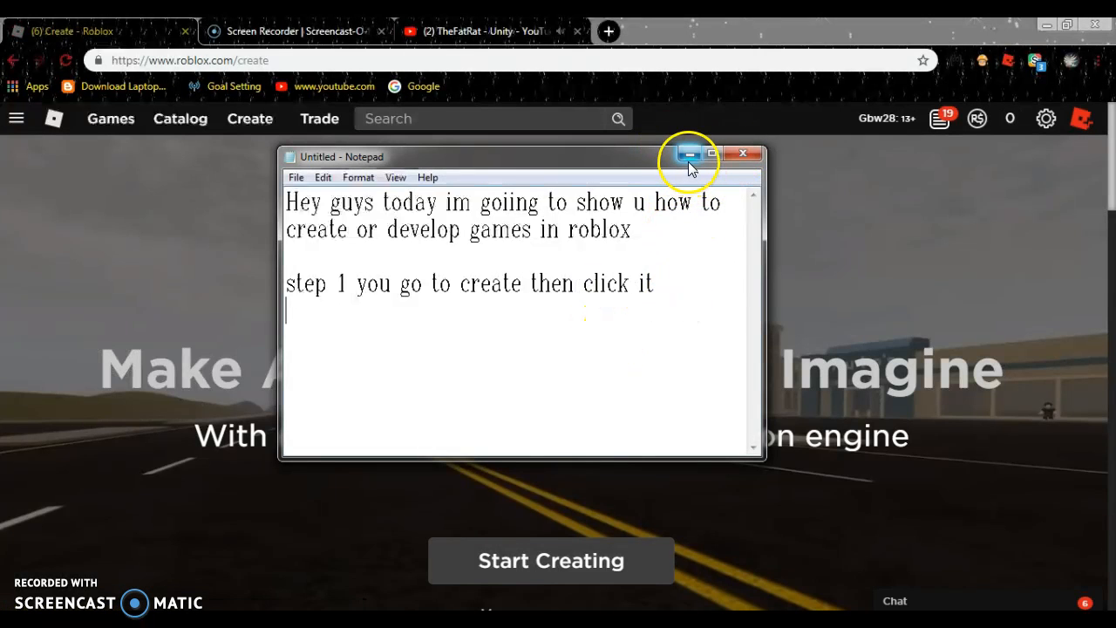
left_click(689, 155)
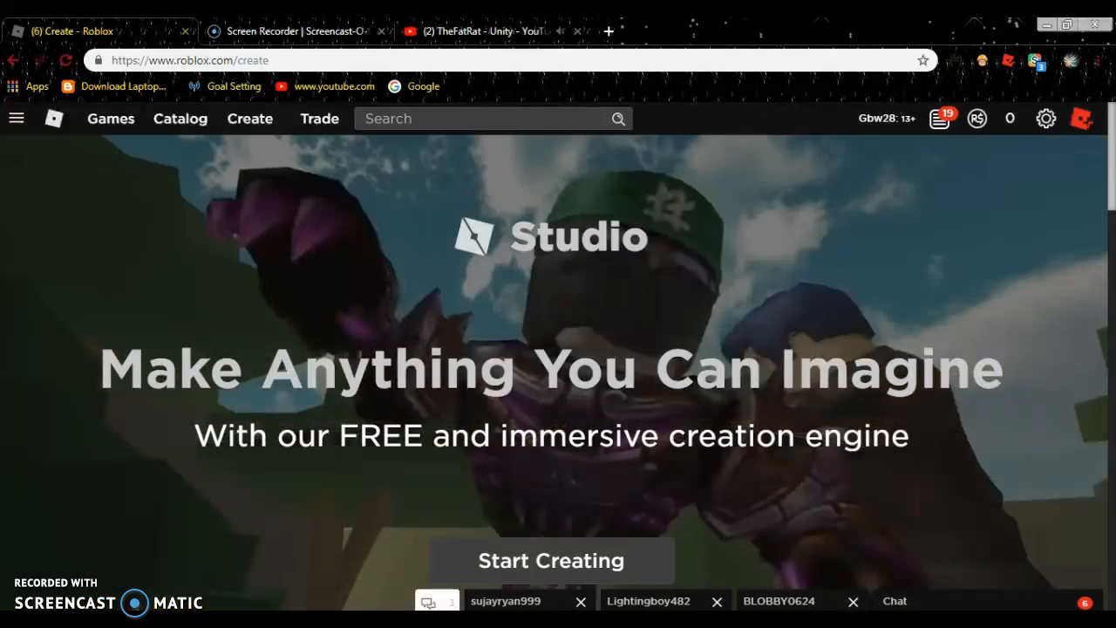
Add the line "step2 press start creating" to the Notepad notes.
key("alt+Tab")
type("ste")
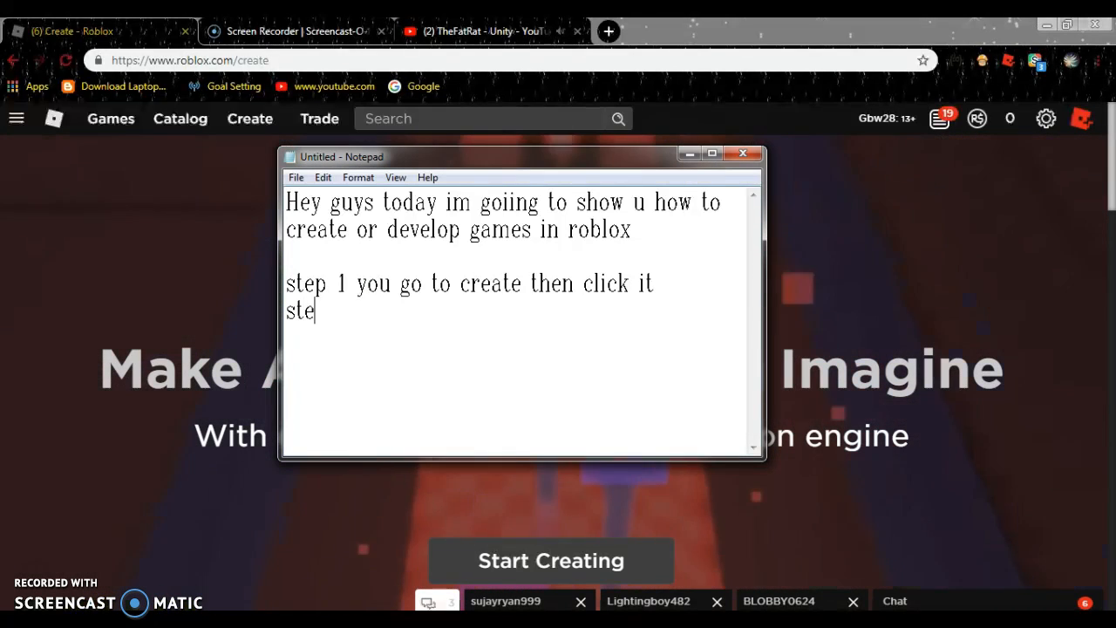
type("p2 p")
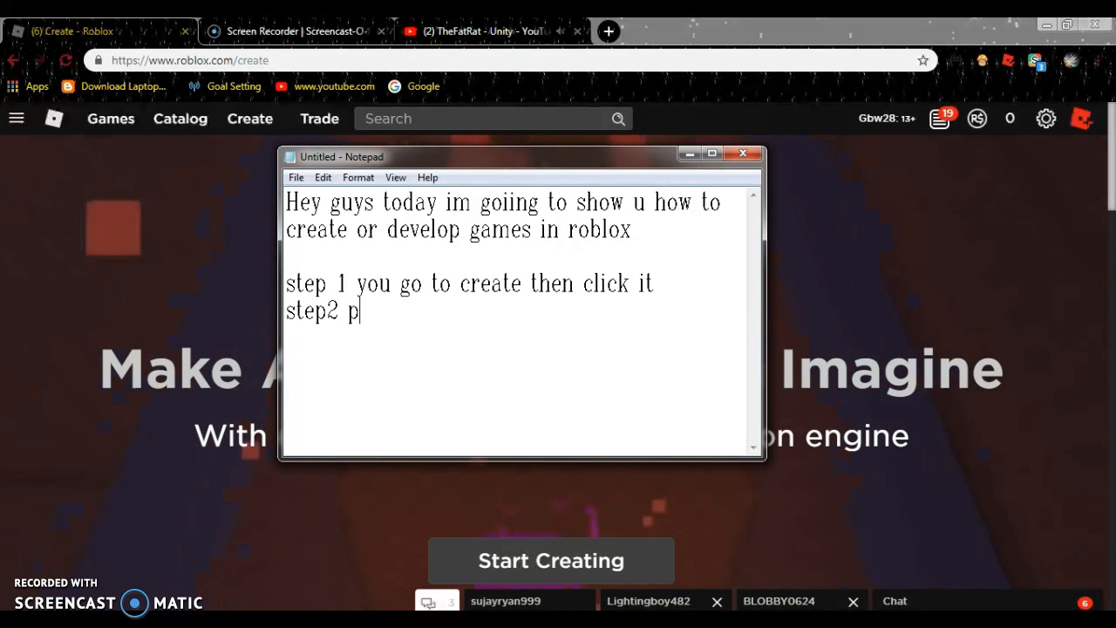
type("ress start c")
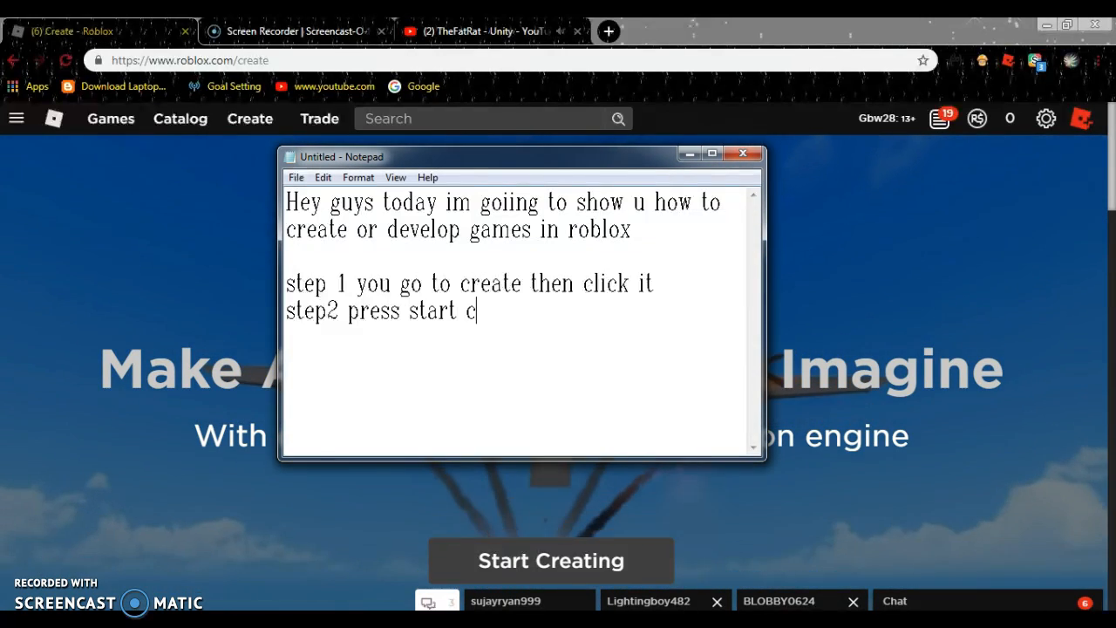
type("rs")
key("BackSpace")
key("BackSpace")
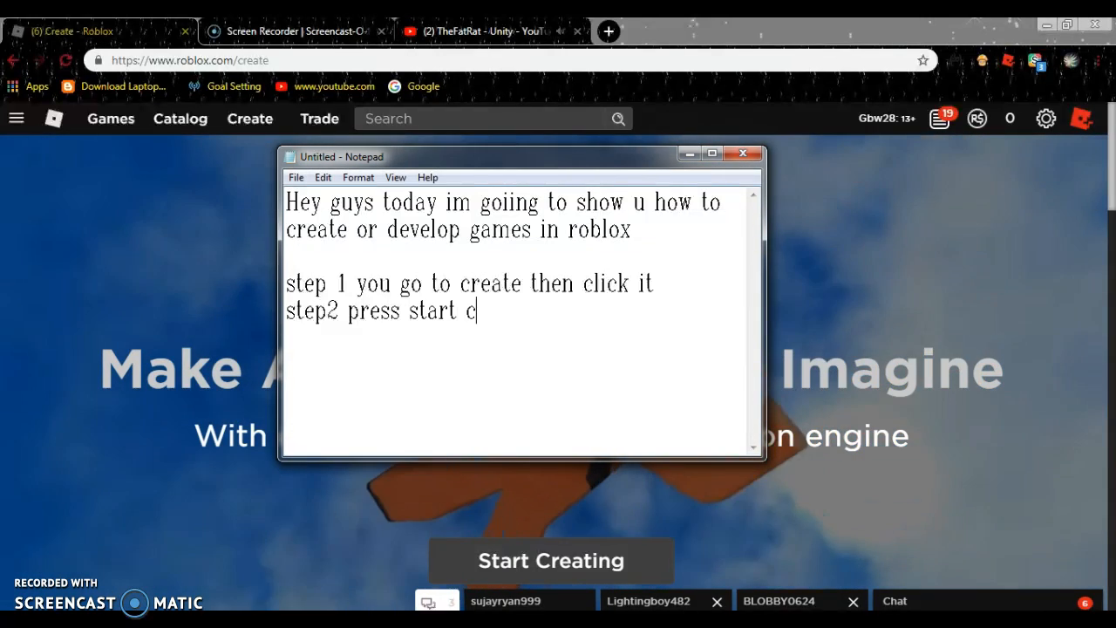
type("reating")
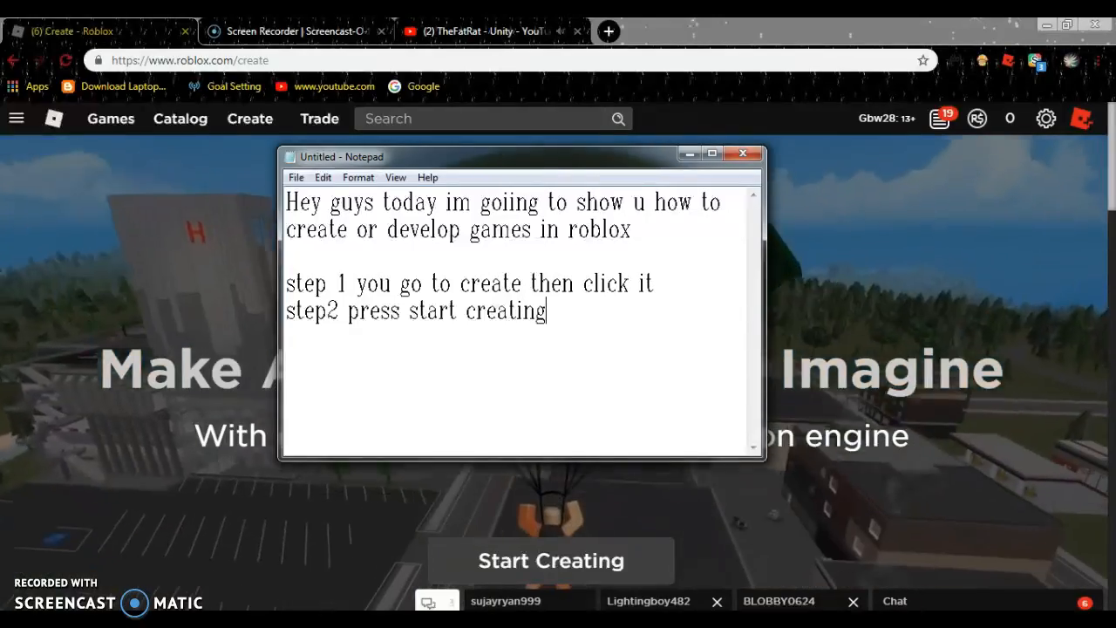
Return to the Roblox Create page, start creating and allow the browser to launch Roblox Studio.
left_click(690, 153)
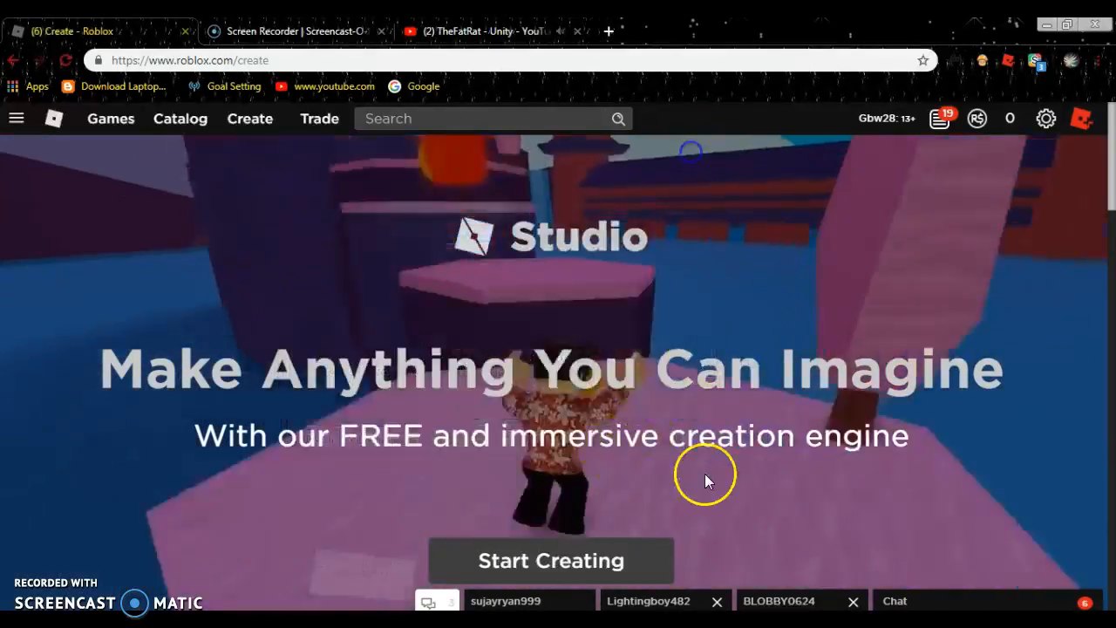
left_click(590, 543)
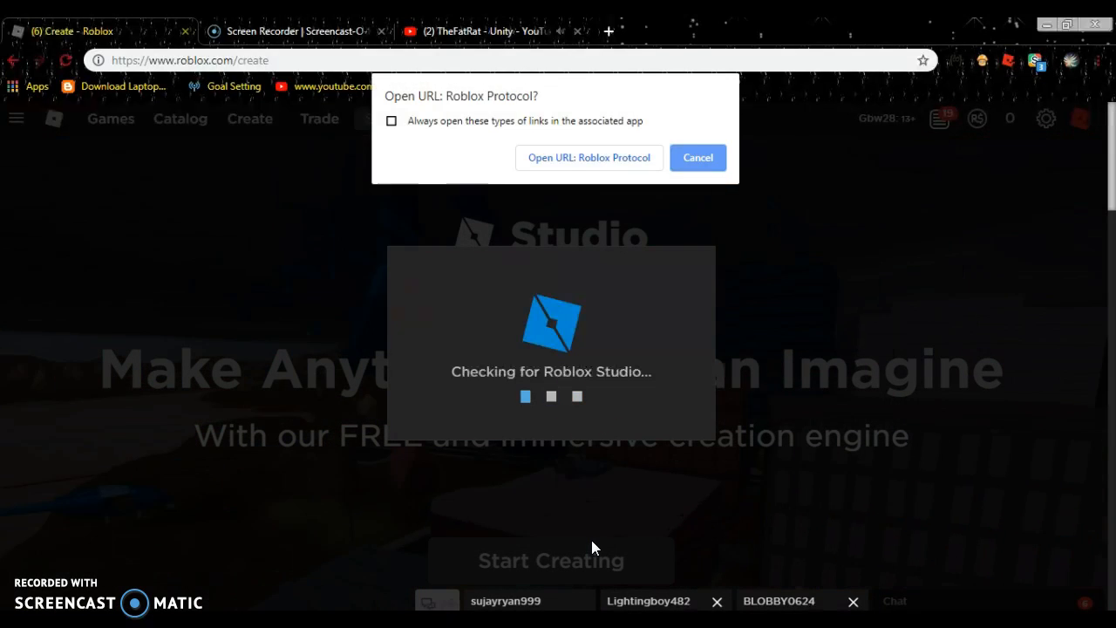
left_click(547, 155)
left_click(447, 282)
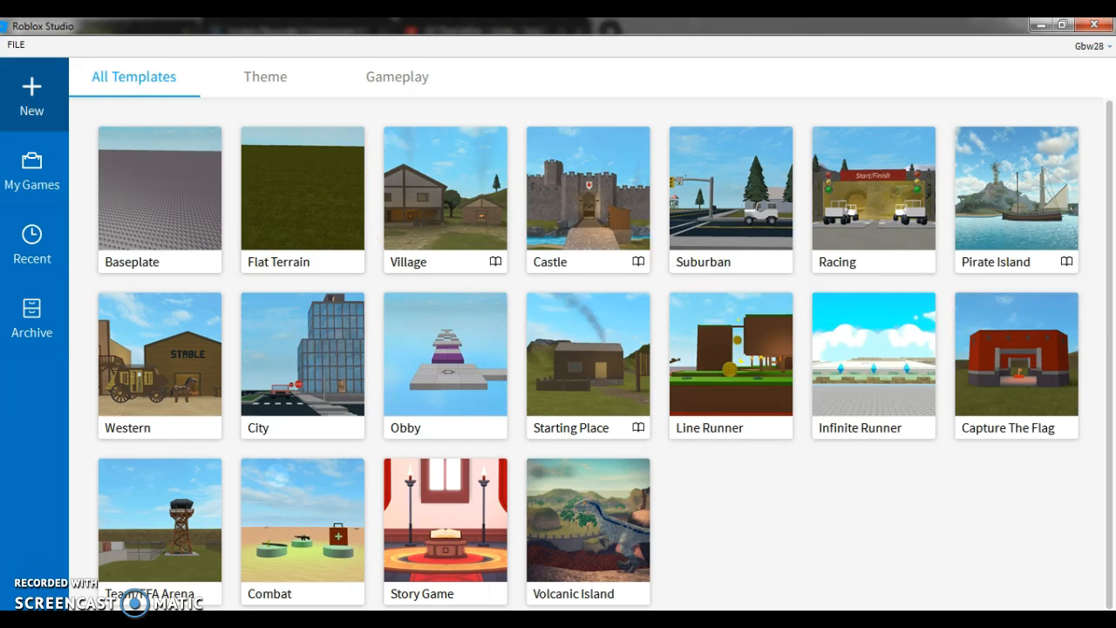
Switch to Notepad and add the line "step 3 choose whatever world you want".
left_click(436, 620)
type("step 3")
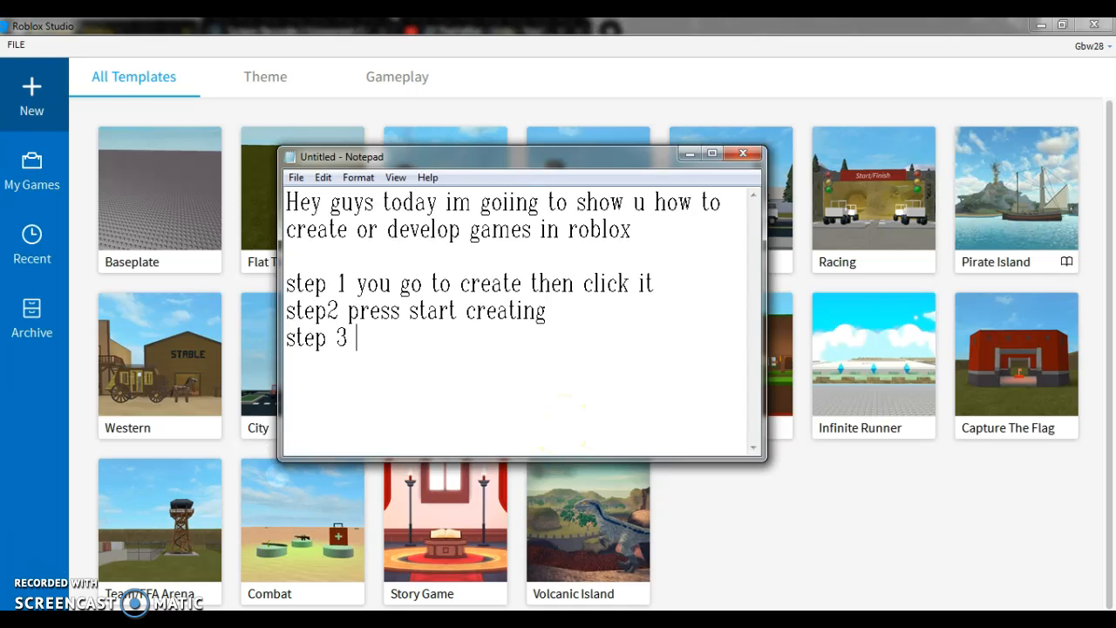
type(" choose whatever world ")
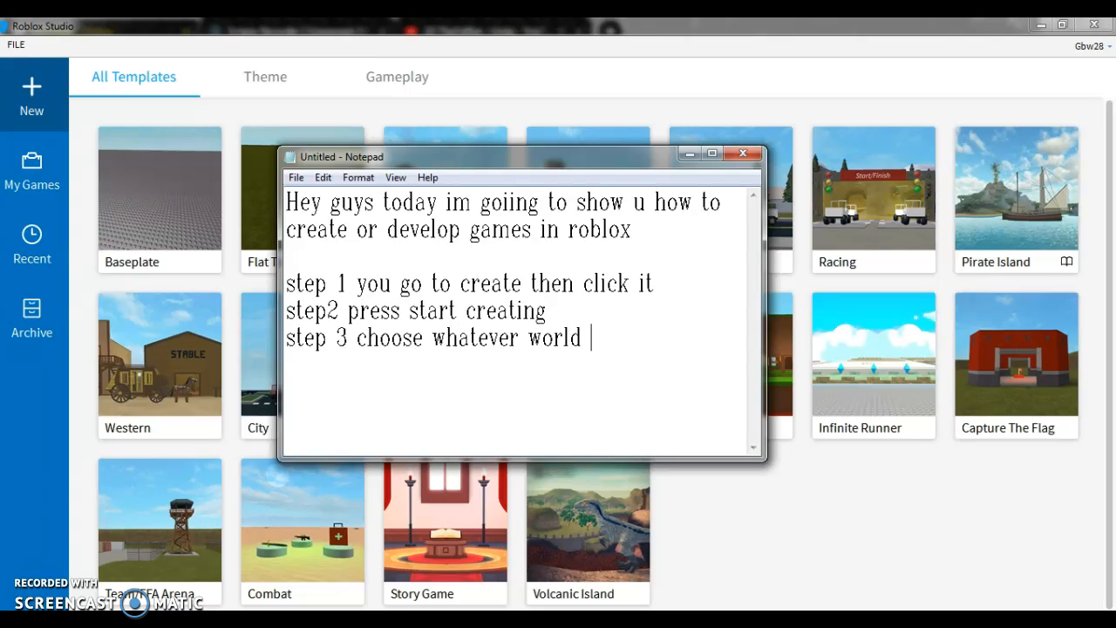
type("you want")
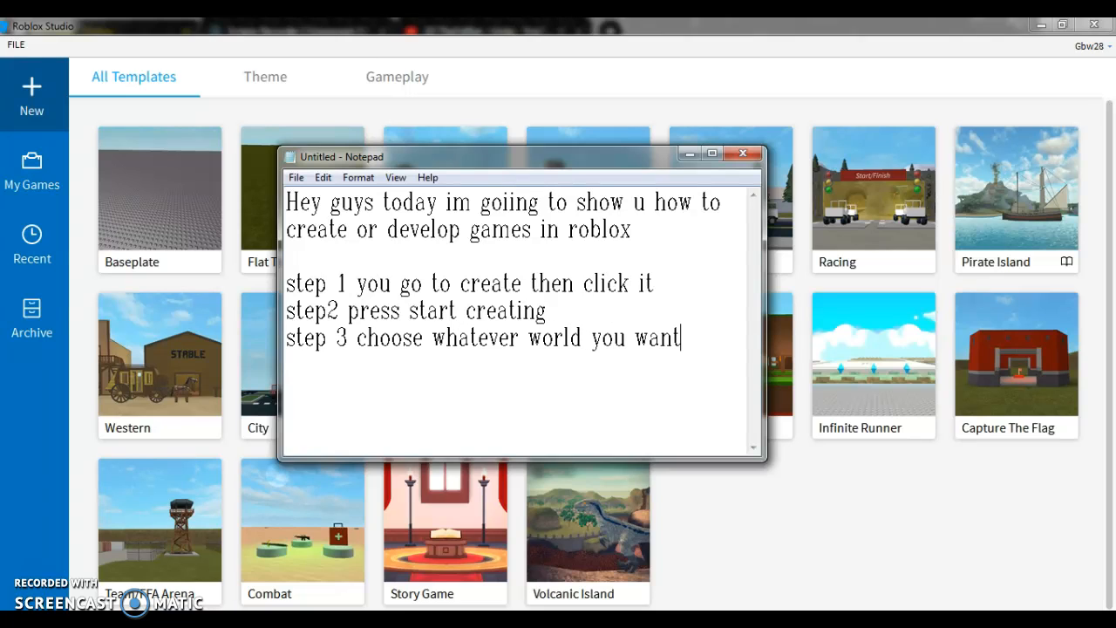
Return to Roblox Studio and create a new place from the Baseplate template.
left_click(687, 154)
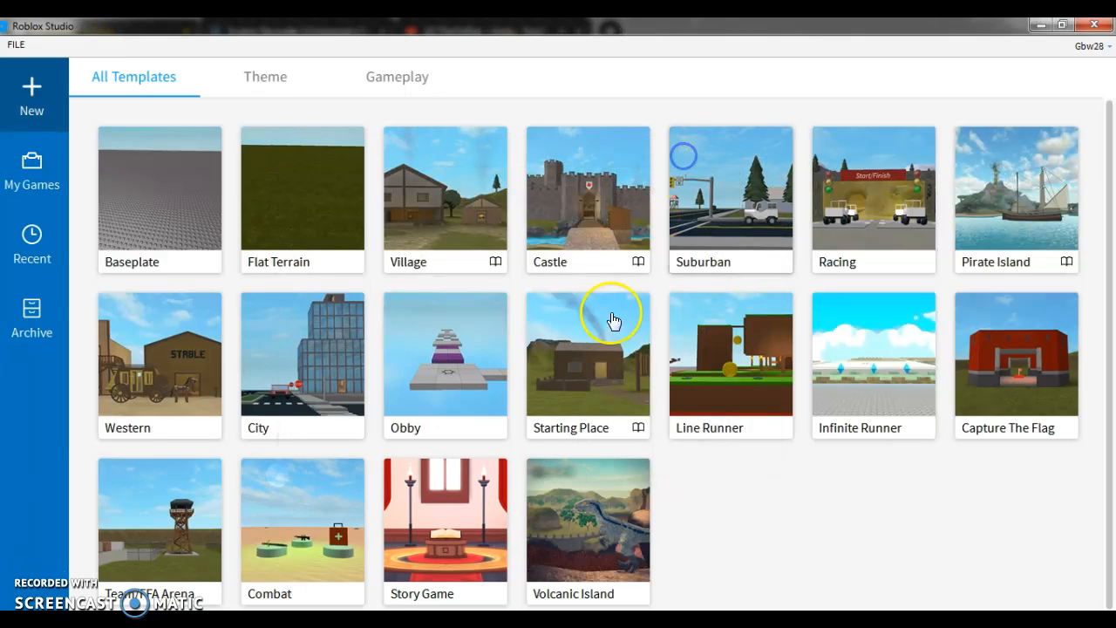
left_click(156, 183)
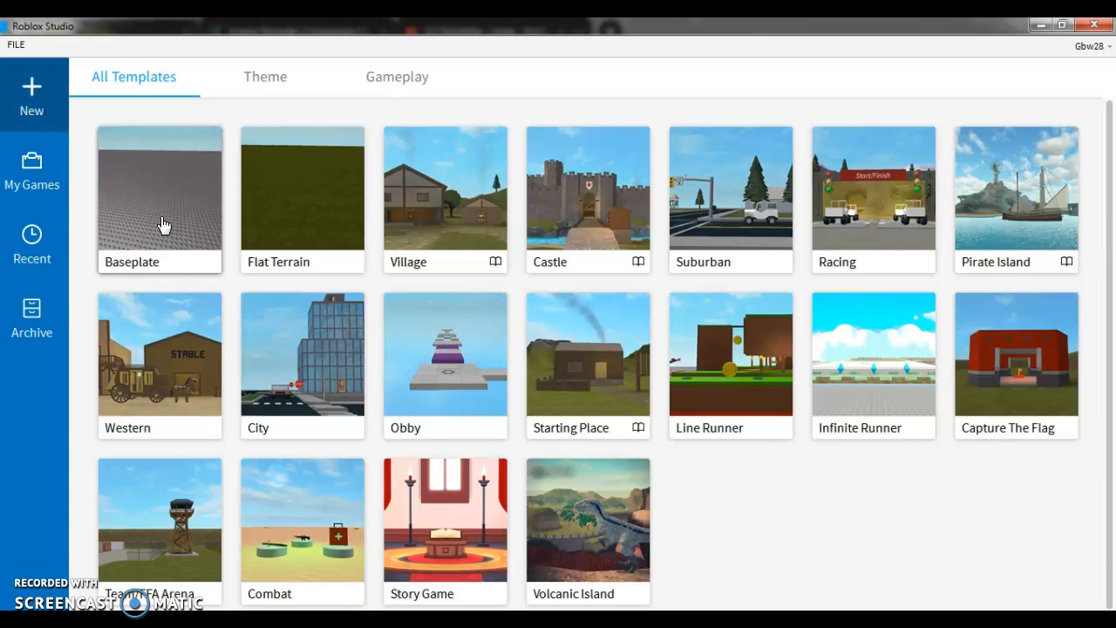
left_click(161, 218)
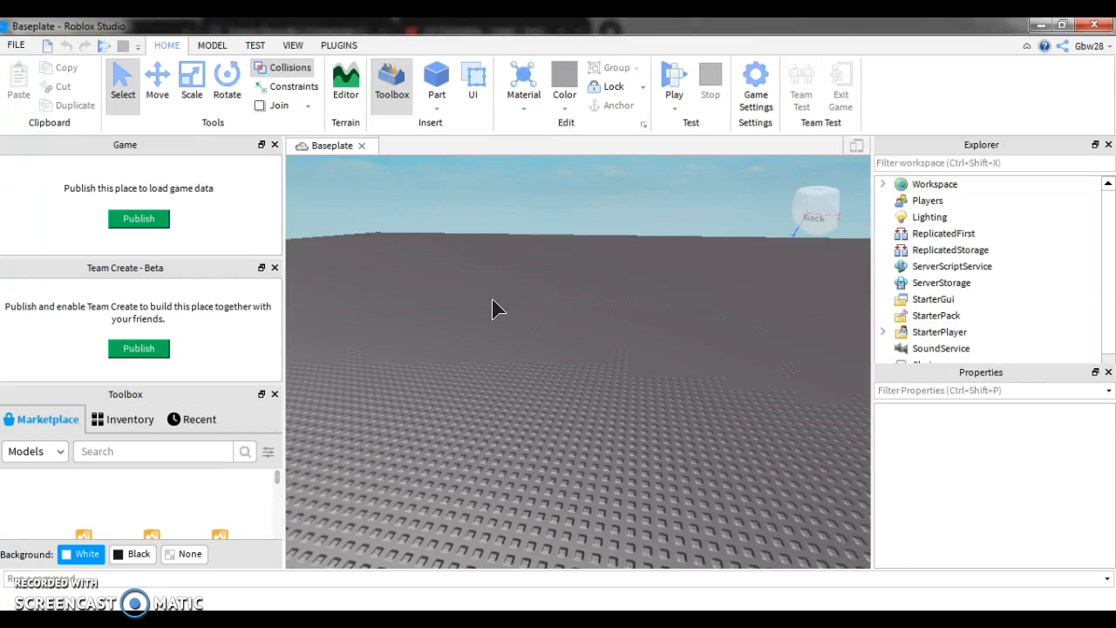
right_click_drag(522, 420, 494, 441)
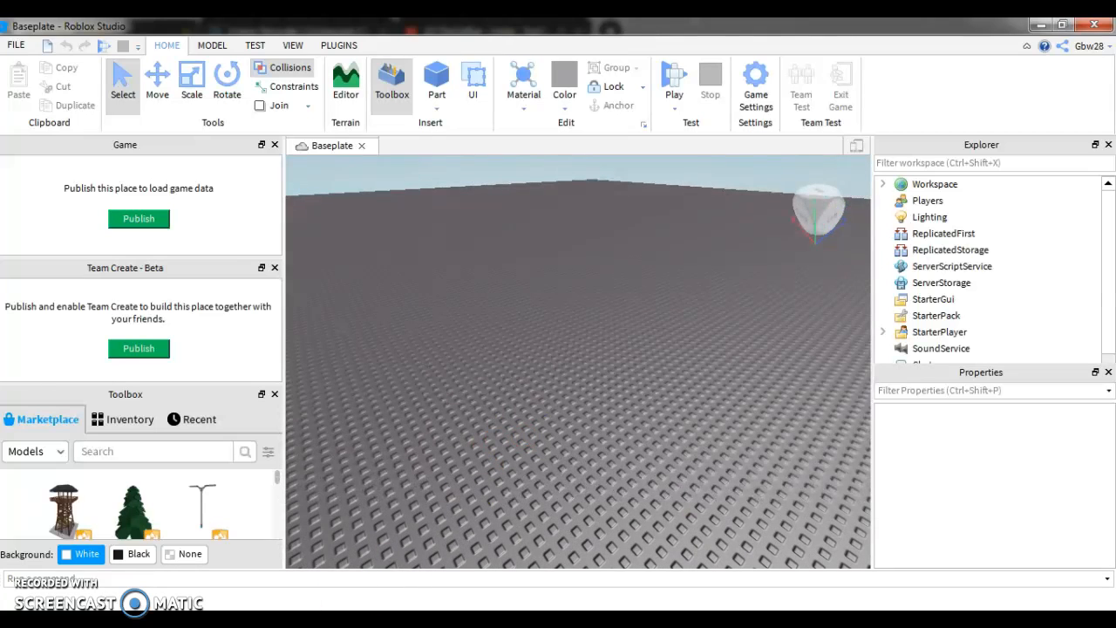
Switch to Notepad and add the line "step4 do whatever you want in here".
left_click(336, 619)
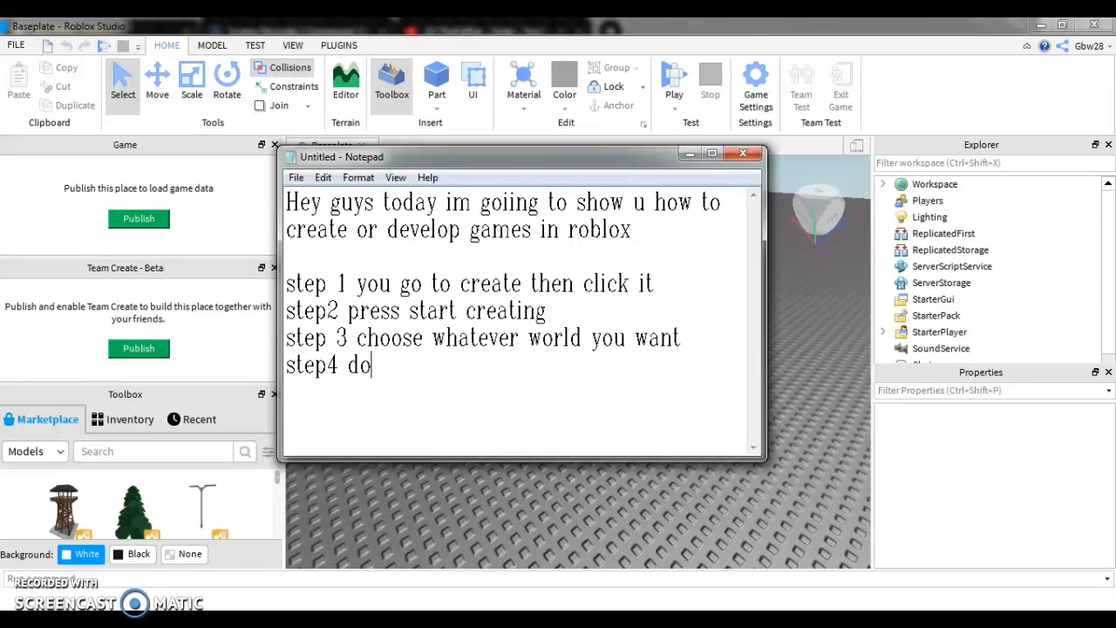
type("whatever you want in here")
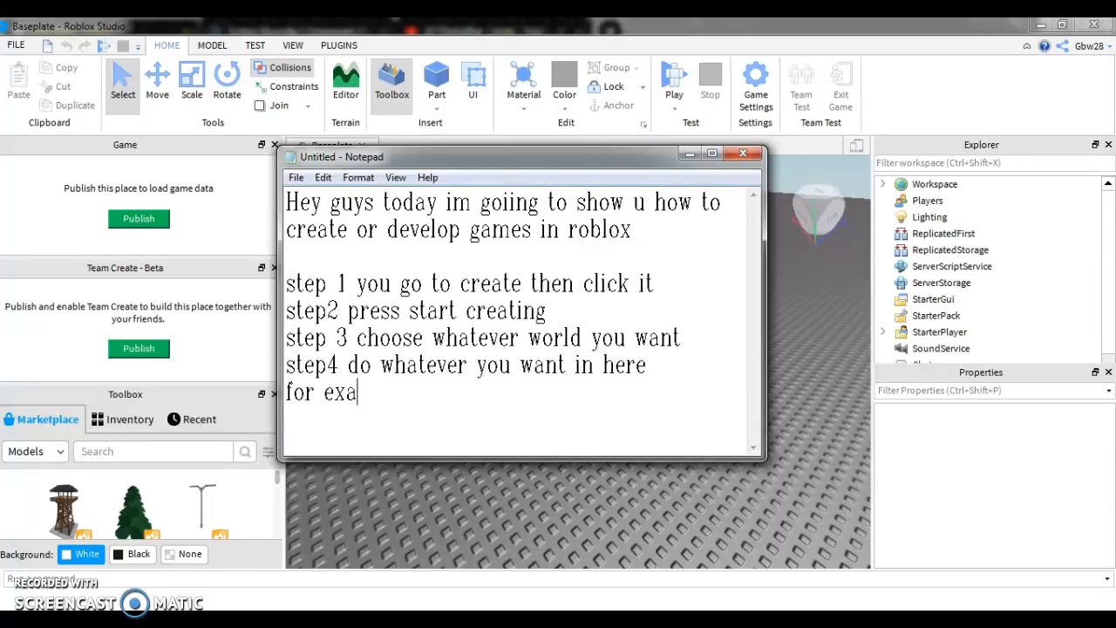
type("xamsample")
key("BackSpace")
key("BackSpace")
key("BackSpace")
key("BackSpace")
key("BackSpace")
key("BackSpace")
key("BackSpace")
key("BackSpace")
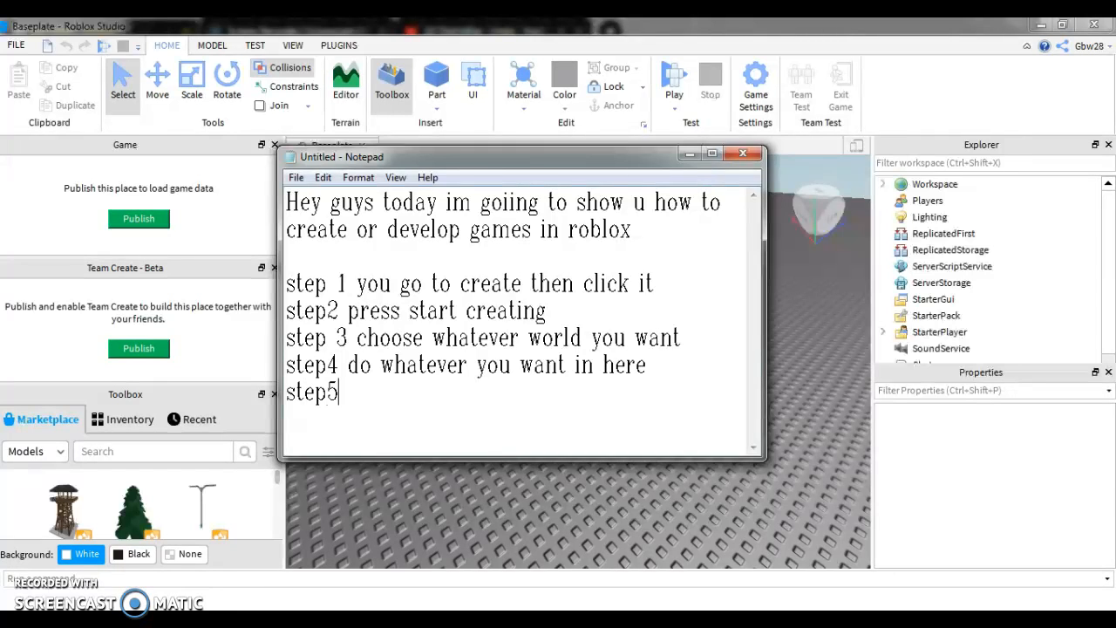
Add the line "step5 now im going to make a game call shooting range" to the notes.
type("ow im going")
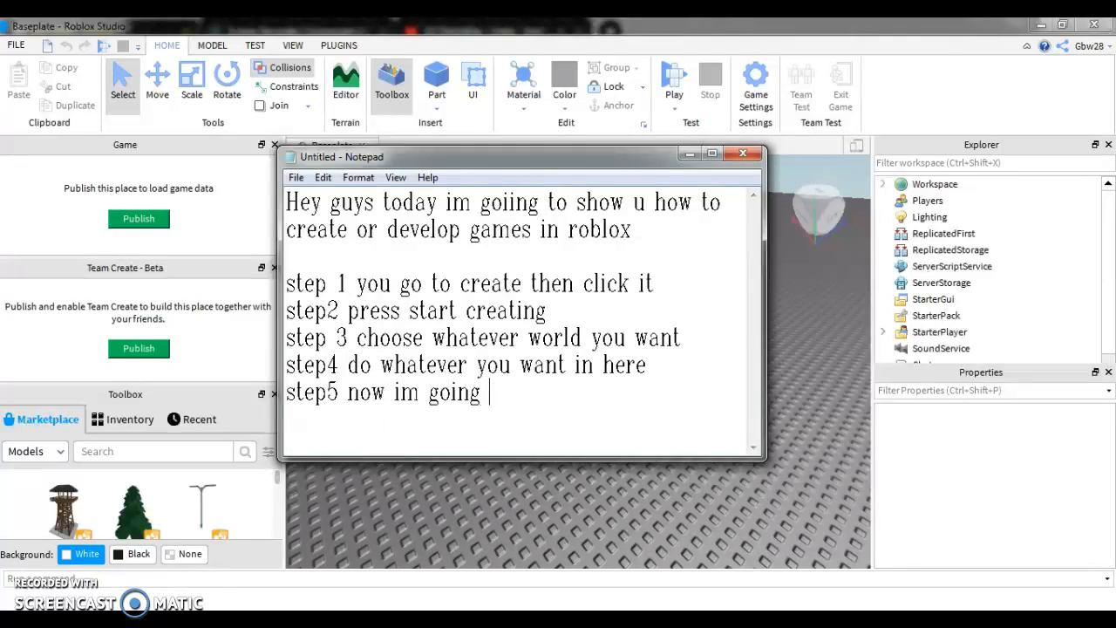
type(" to make")
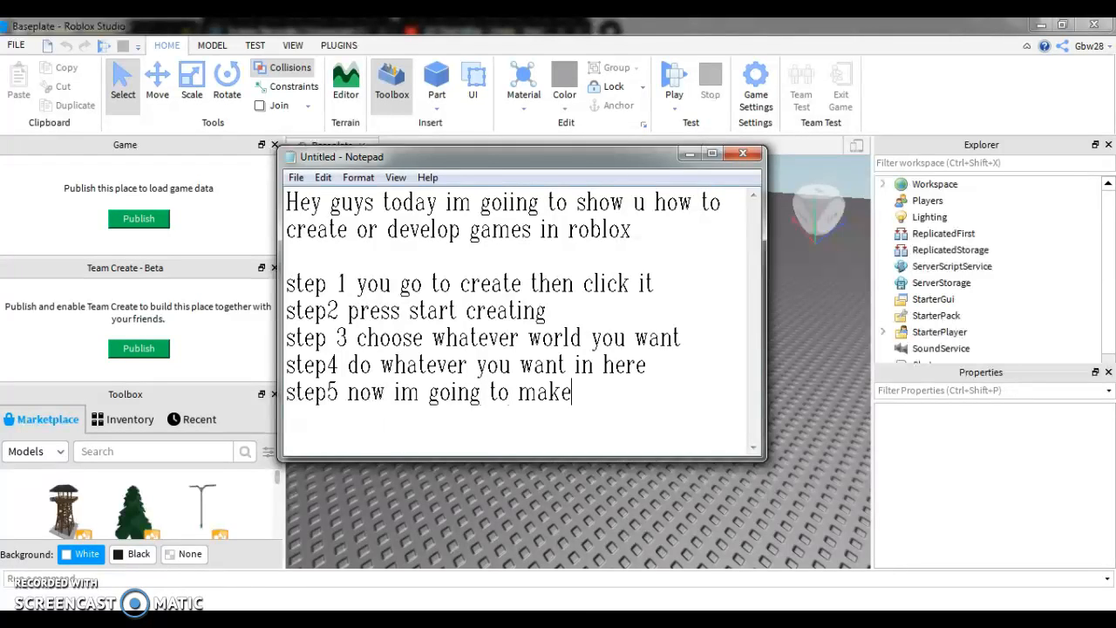
type(" a game c")
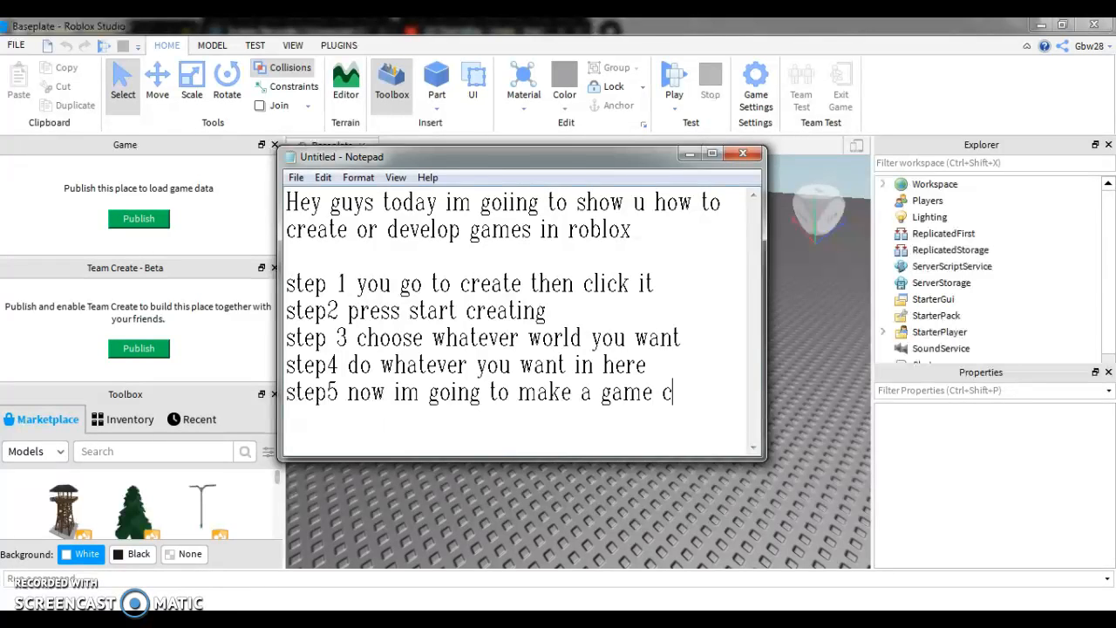
type("all shooti")
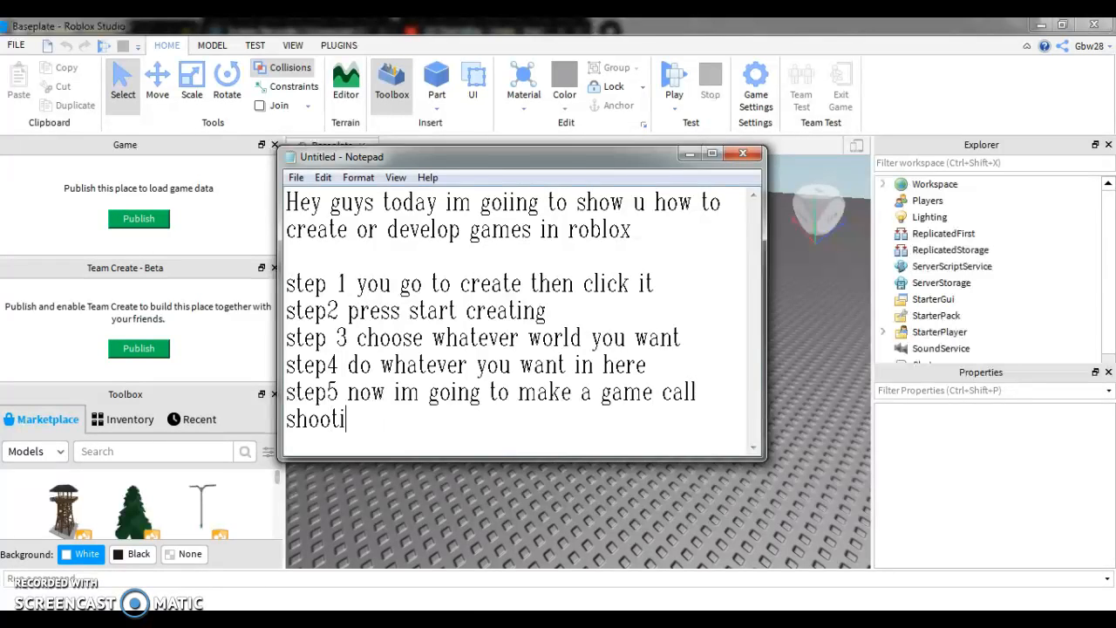
type("ng range")
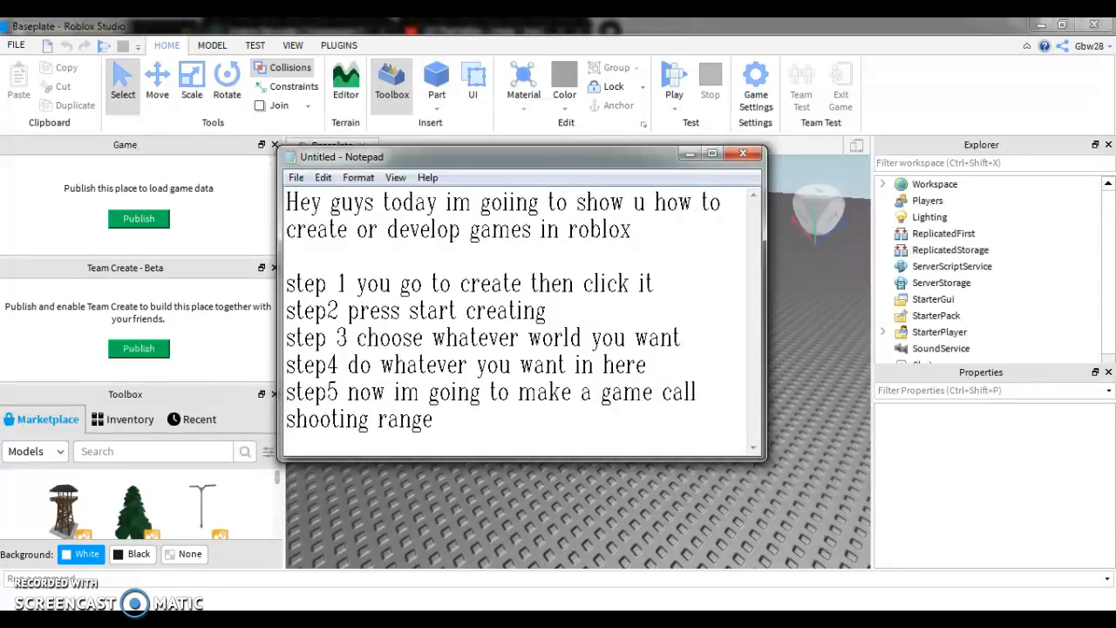
Return to Roblox Studio and search the Toolbox marketplace models for "shooting range".
left_click(691, 156)
right_click_drag(616, 349, 615, 351)
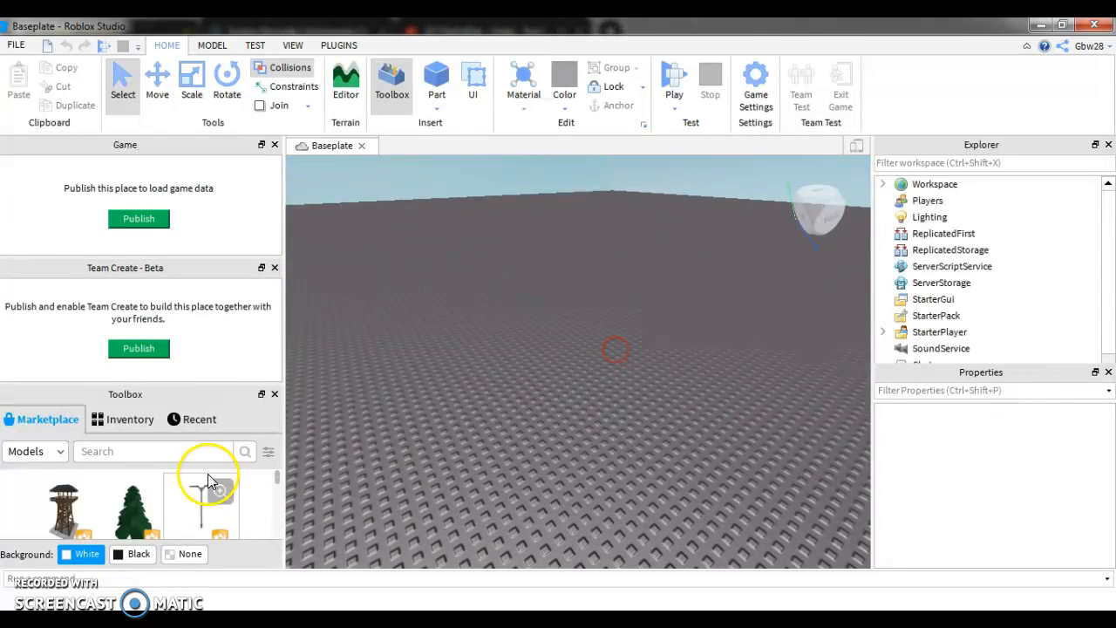
left_click(129, 449)
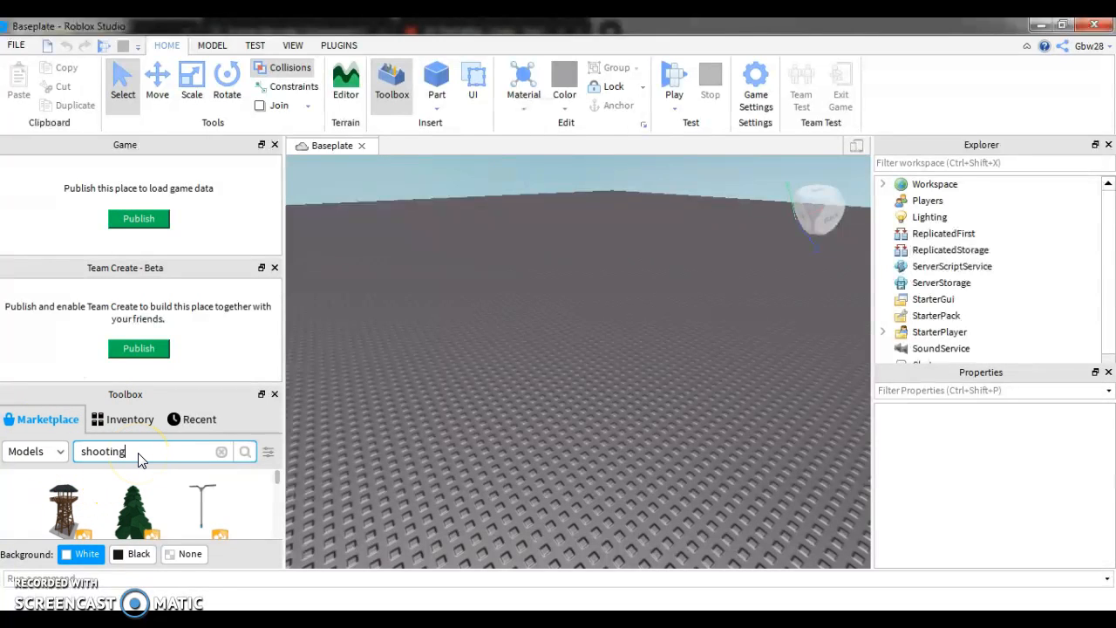
type("shooting range")
key("Return")
Look through the shooting range models in the Toolbox results and switch back to the Notepad notes.
right_click_drag(542, 332, 561, 415)
key("s")
key("w")
scroll(106, 491, "down", 2)
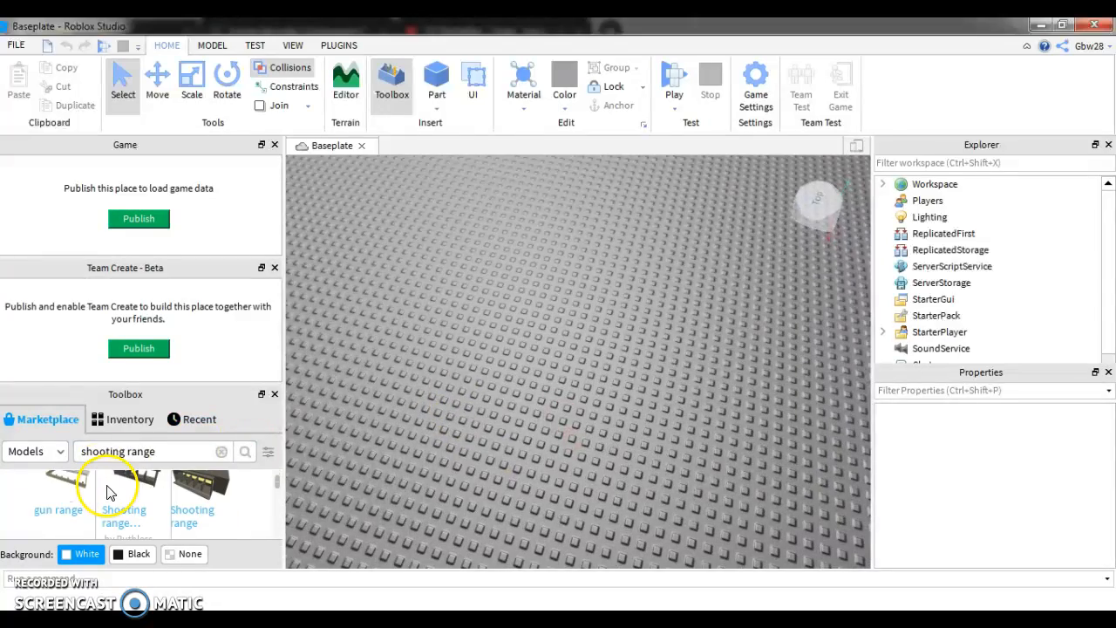
scroll(103, 490, "down", 3)
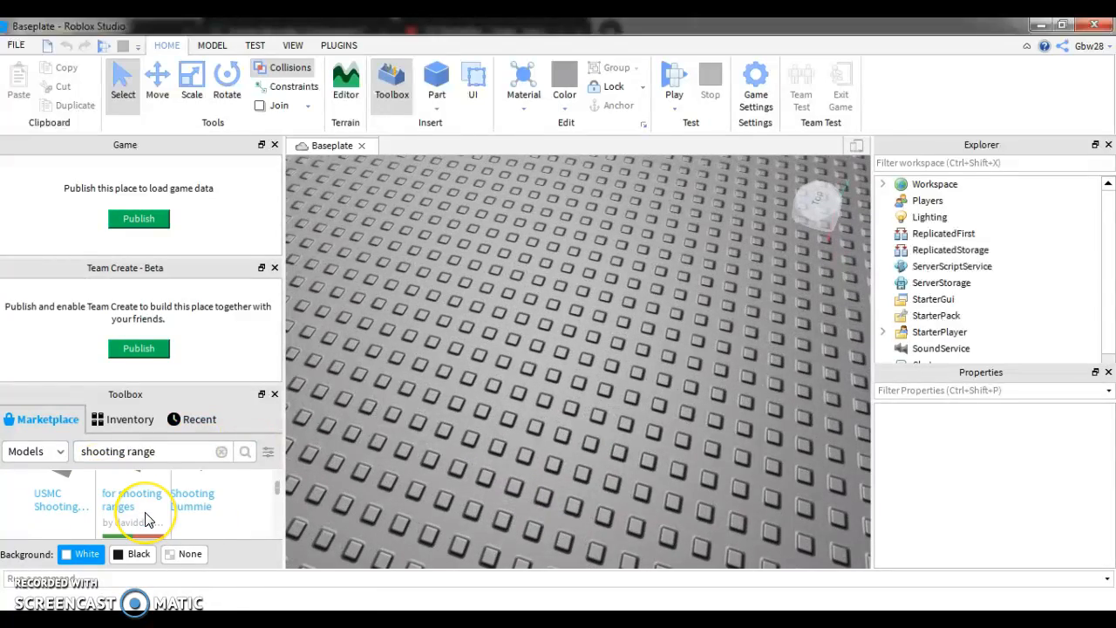
scroll(146, 520, "down", 3)
scroll(100, 514, "down", 3)
key("alt+Tab")
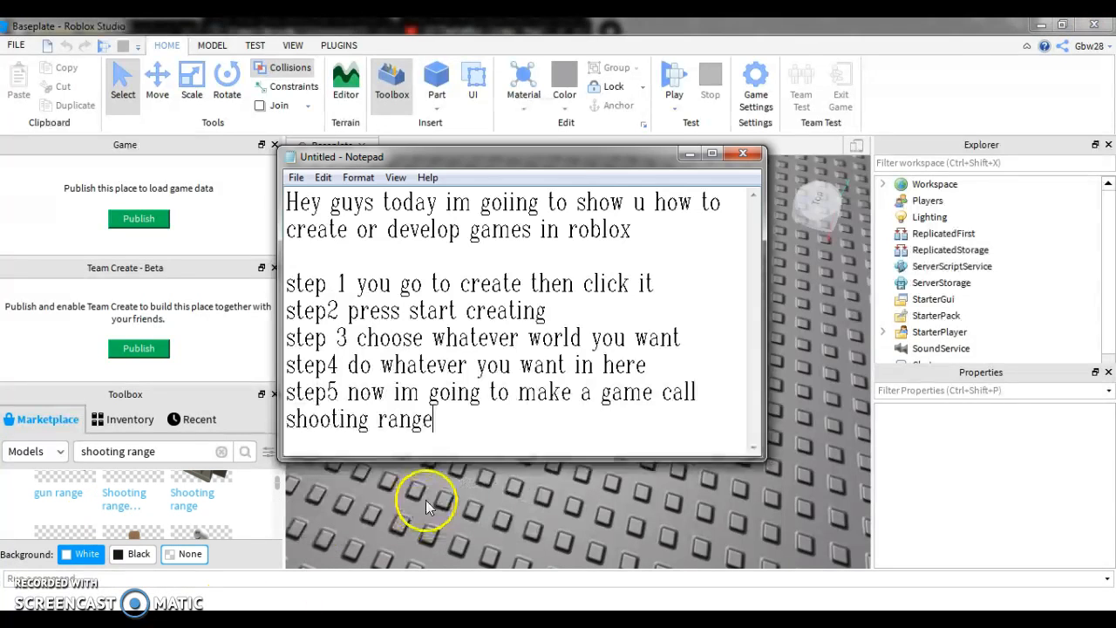
Replace the text after "step5 now im going to make a game" with a line reading "theres alot of choice depends on which one u want".
type("tehres alot of")
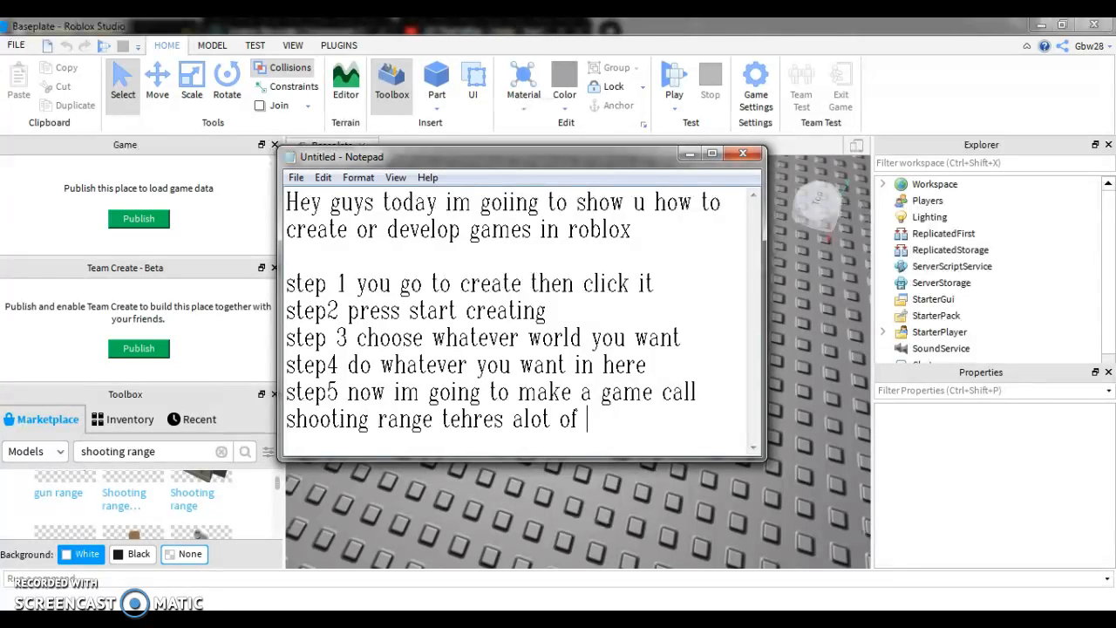
type(" opetion")
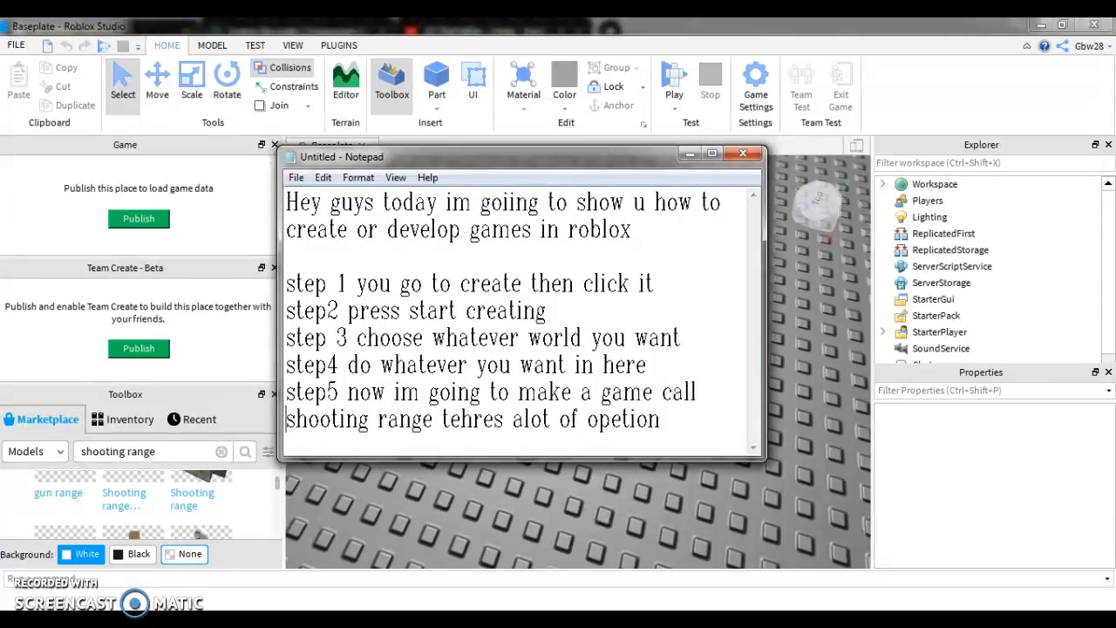
key("BackSpace")
key("BackSpace")
key("BackSpace")
key("BackSpace")
left_click(692, 446)
key("BackSpace")
key("BackSpace")
key("BackSpace")
key("BackSpace")
key("BackSpace")
key("BackSpace")
key("BackSpace")
key("BackSpace")
key("BackSpace")
key("BackSpace")
key("BackSpace")
key("BackSpace")
key("BackSpace")
key("BackSpace")
key("BackSpace")
key("BackSpace")
key("BackSpace")
key("BackSpace")
key("BackSpace")
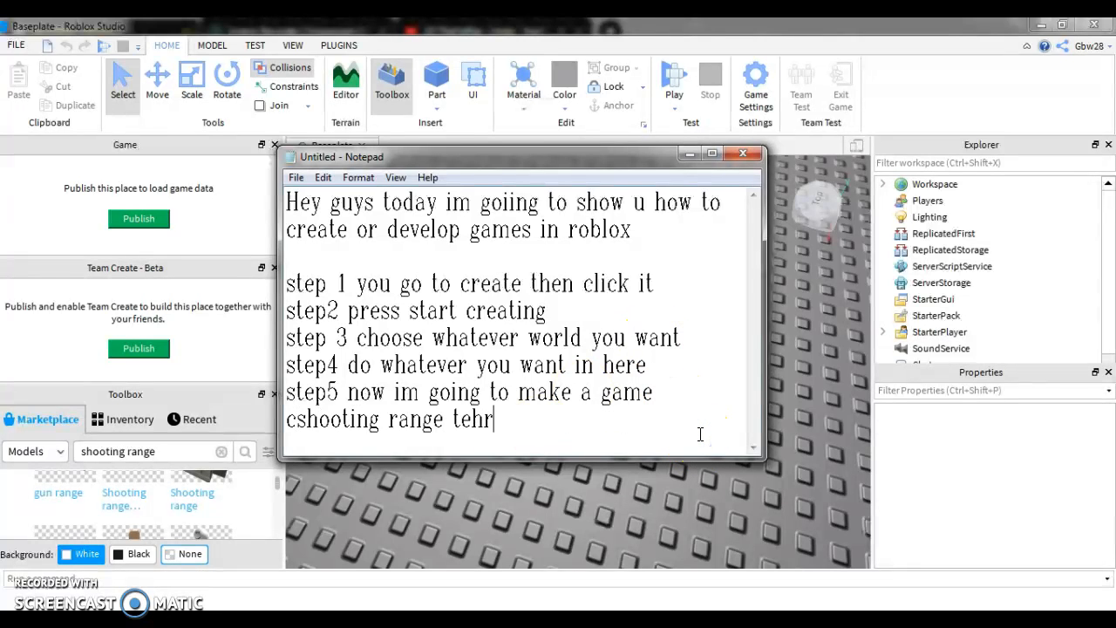
key("BackSpace")
key("BackSpace")
key("BackSpace")
key("BackSpace")
key("BackSpace")
key("BackSpace")
key("BackSpace")
key("BackSpace")
key("BackSpace")
key("BackSpace")
key("BackSpace")
key("BackSpace")
key("BackSpace")
key("BackSpace")
key("BackSpace")
key("BackSpace")
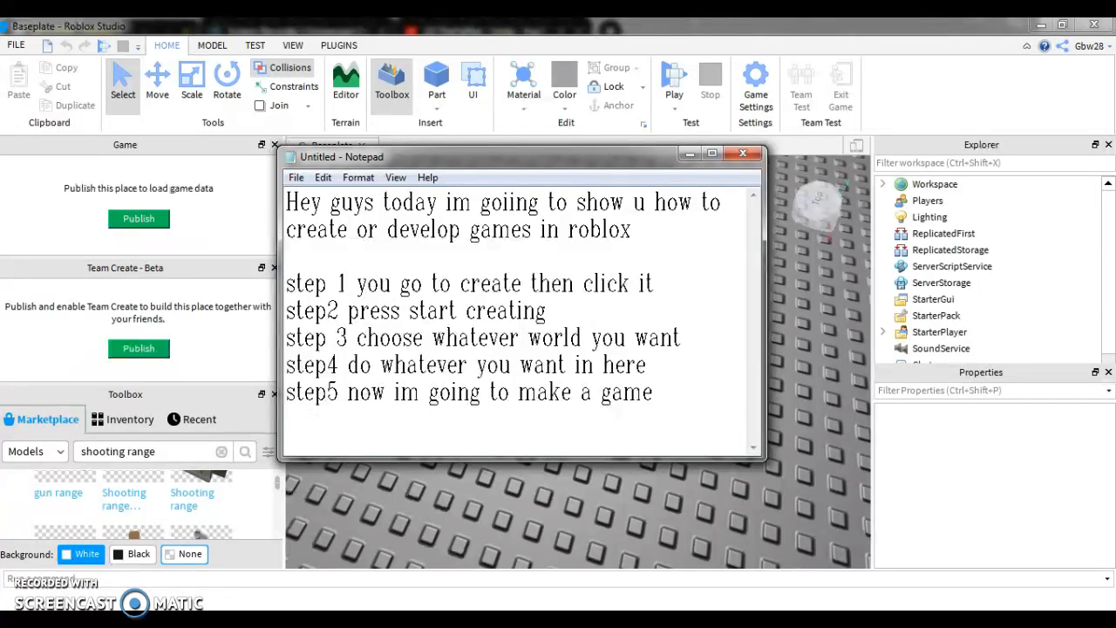
type("theres alot of choice depends on which one")
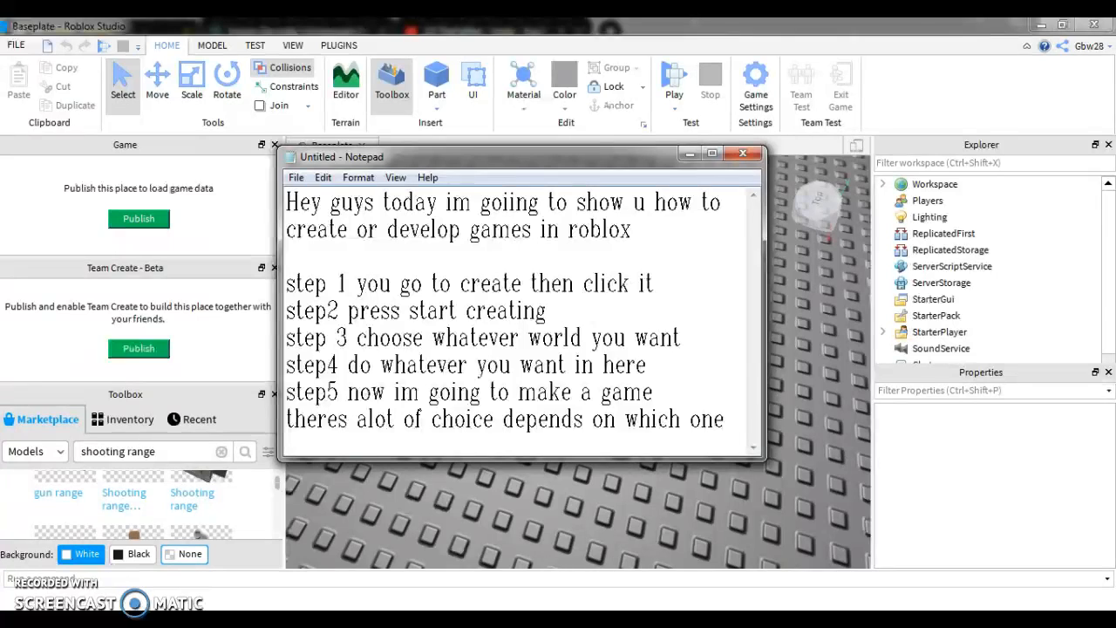
type("u want")
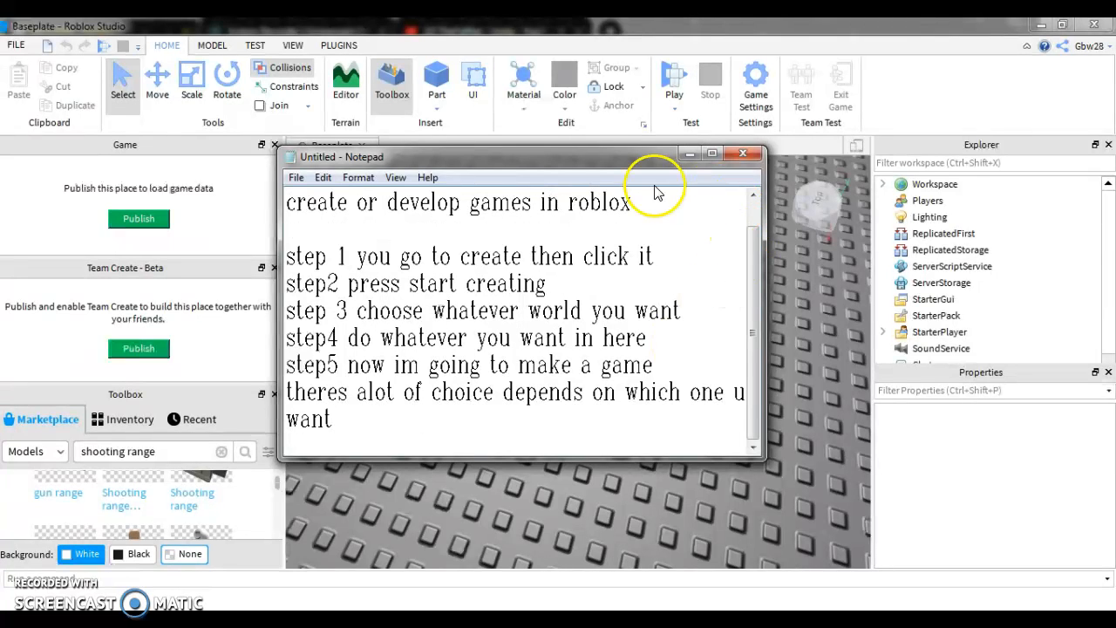
Return to Roblox Studio and insert the Shooting Range building model from the Toolbox results into the place.
left_click(689, 154)
scroll(101, 503, "down", 2)
scroll(100, 503, "down", 3)
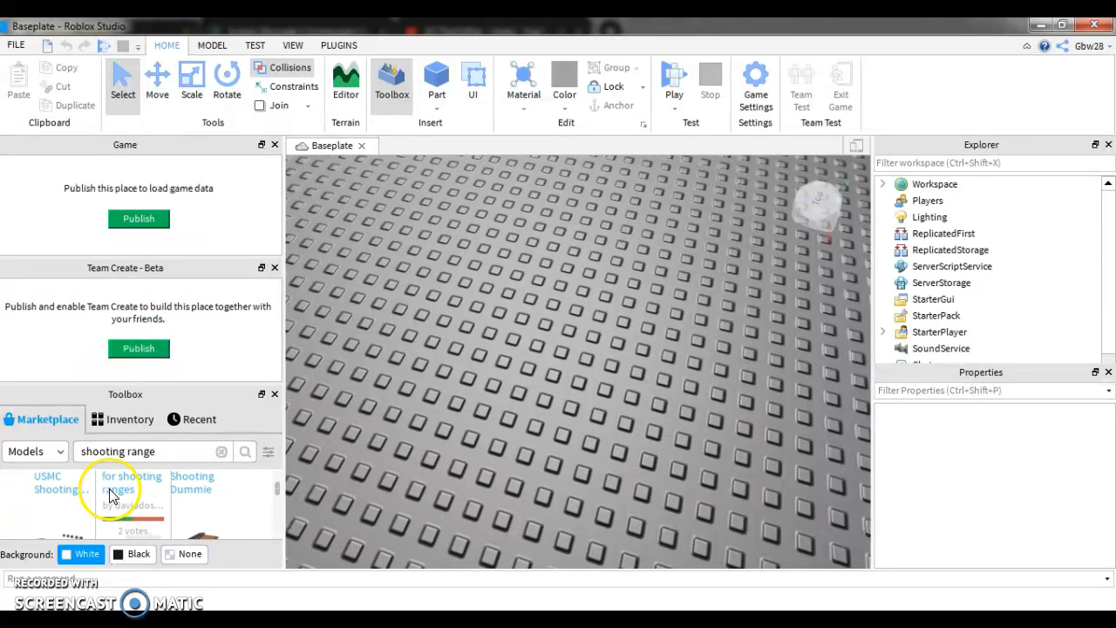
scroll(133, 523, "down", 4)
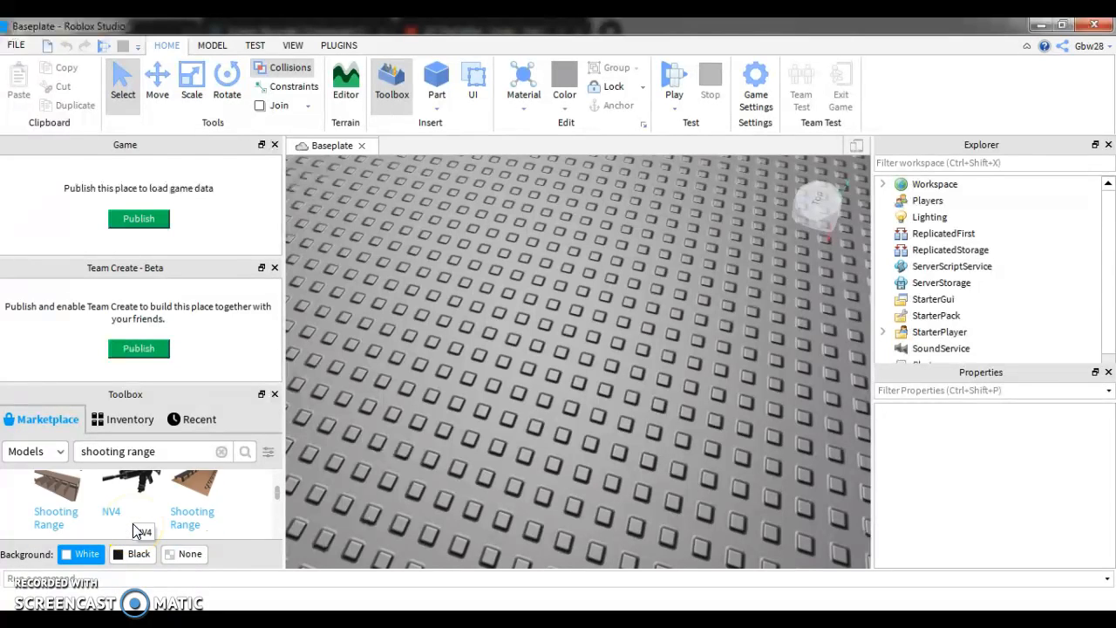
scroll(140, 514, "down", 3)
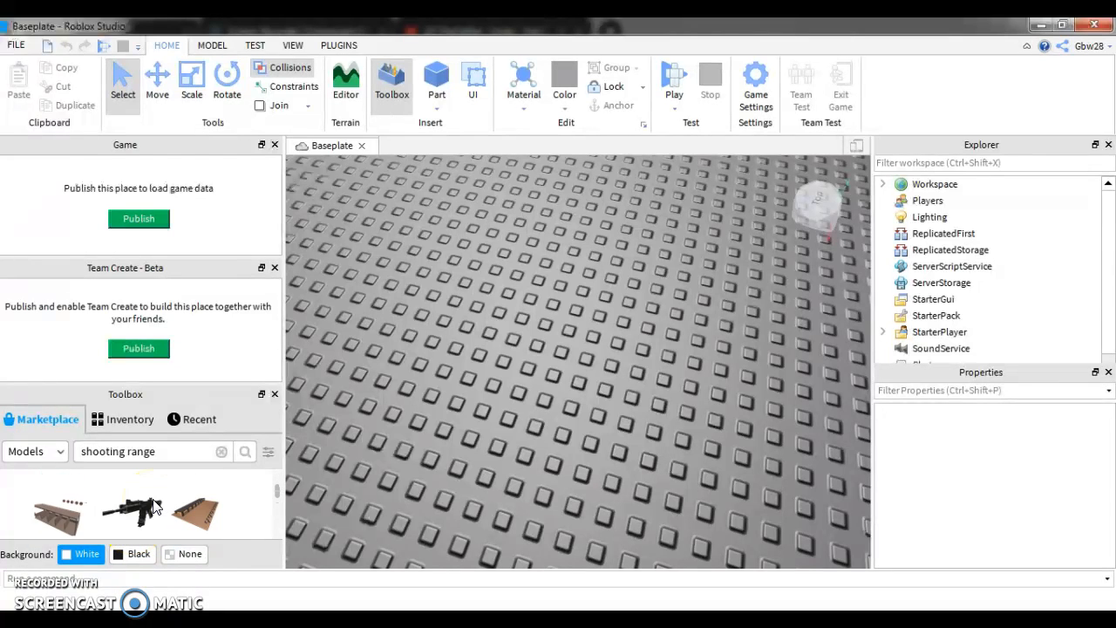
left_click(121, 519)
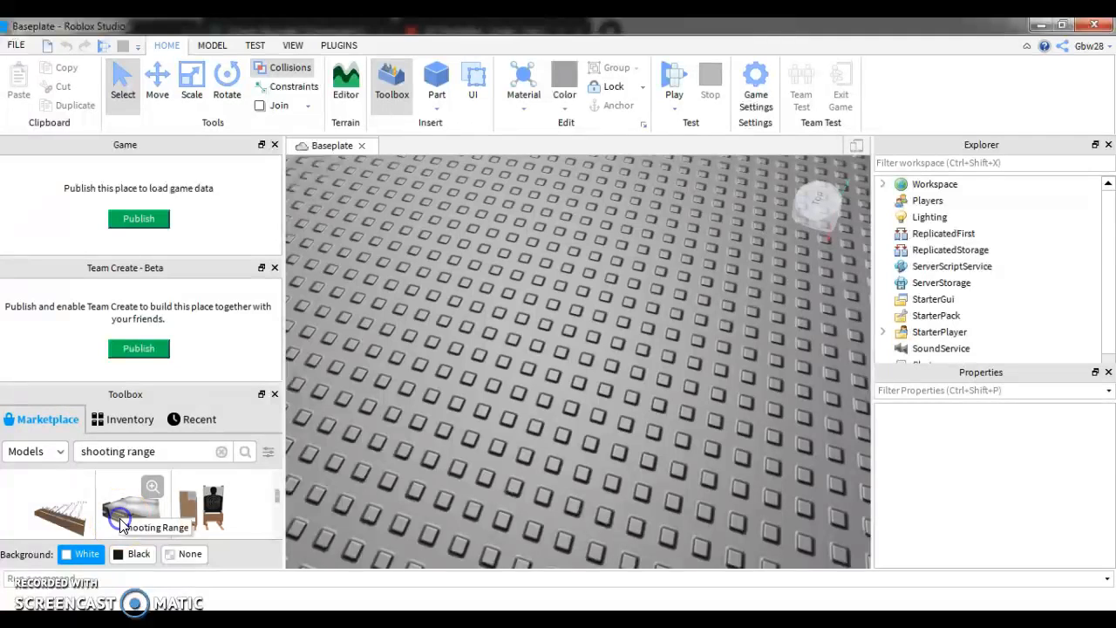
Examine the inserted shooting range building from the outside and move up close to its front.
right_click_drag(459, 478, 611, 591)
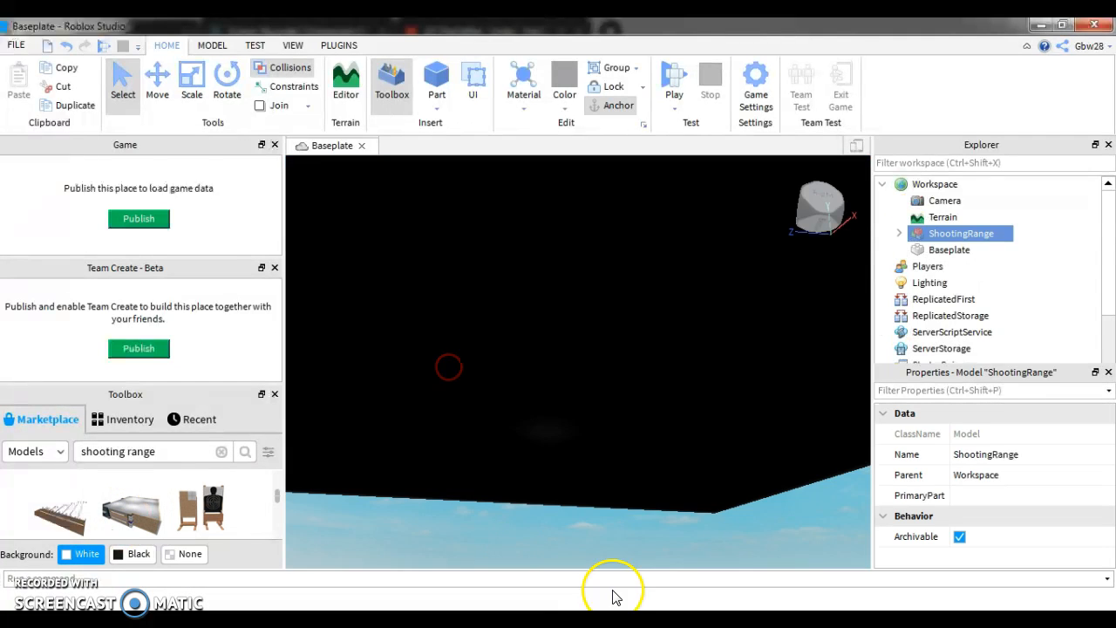
right_click_drag(639, 517, 633, 398)
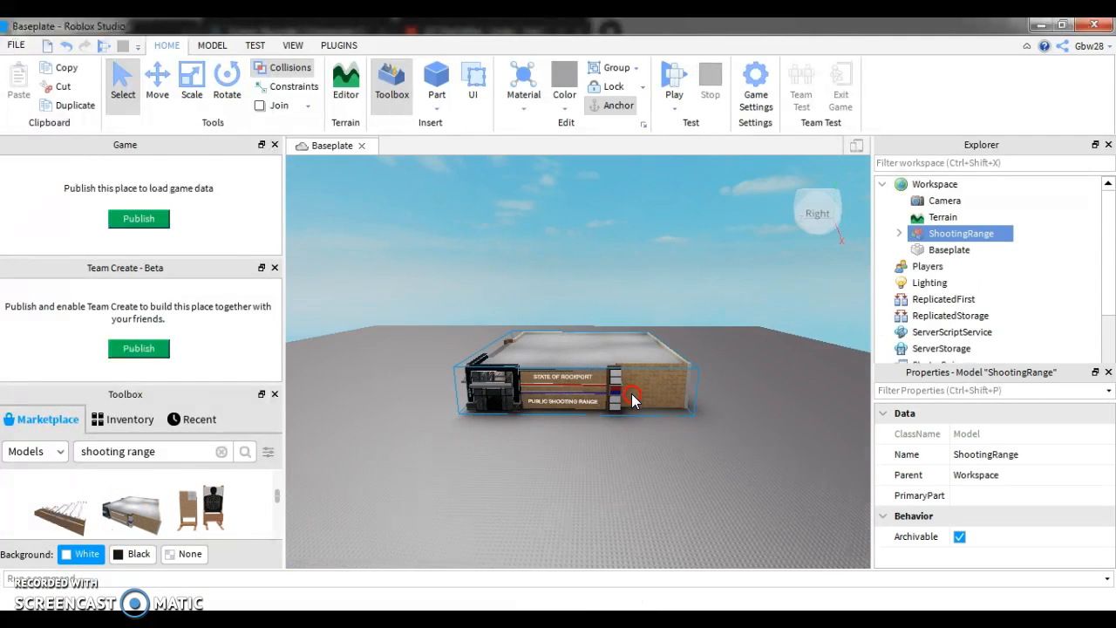
right_click_drag(640, 471, 707, 430)
key("w")
left_click(608, 475)
key("s")
key("w")
key("w")
key("w")
key("w")
right_click_drag(625, 445, 625, 445)
key("s")
key("w")
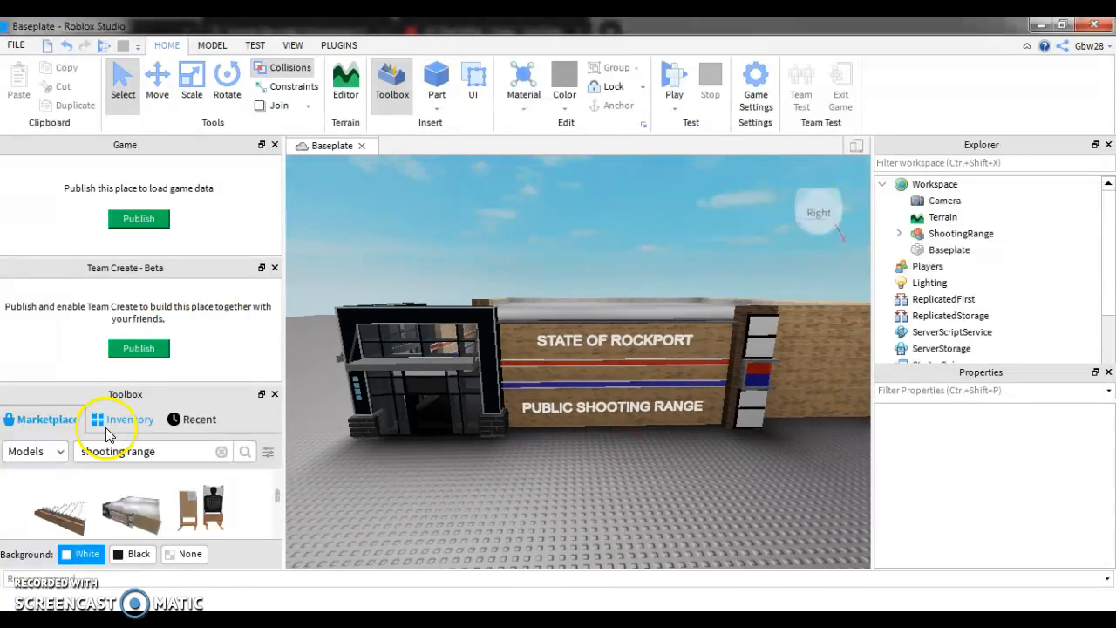
Clear the "shooting range" search text from the Toolbox.
key("BackSpace")
key("BackSpace")
key("BackSpace")
key("BackSpace")
key("BackSpace")
key("BackSpace")
key("BackSpace")
key("BackSpace")
key("BackSpace")
key("BackSpace")
key("BackSpace")
key("BackSpace")
key("BackSpace")
key("BackSpace")
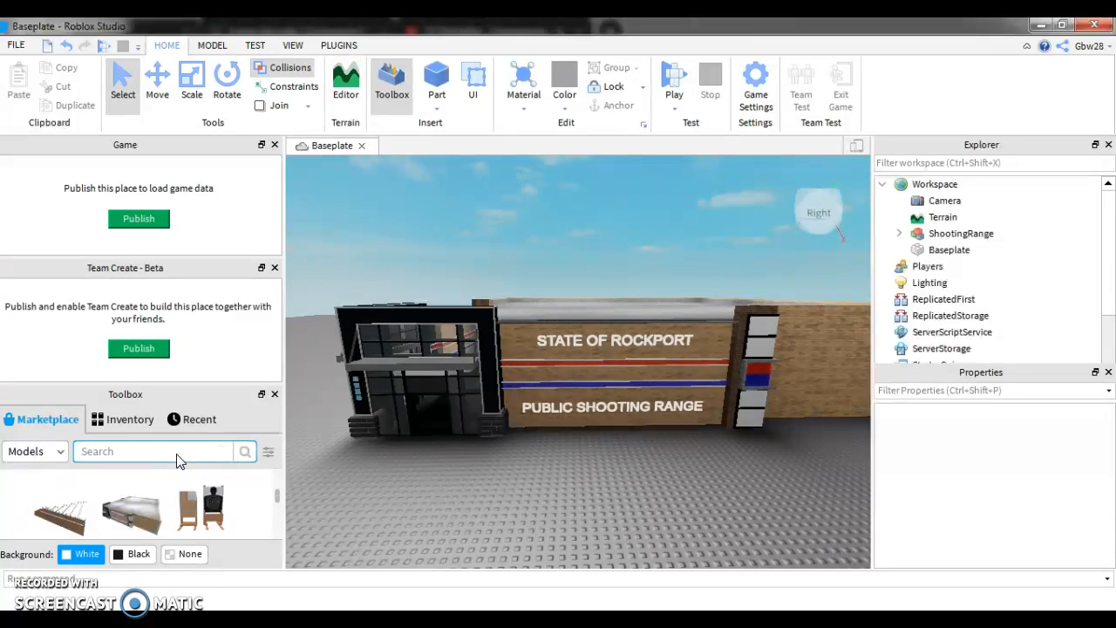
type("i")
type("can put any colour on the sky as w")
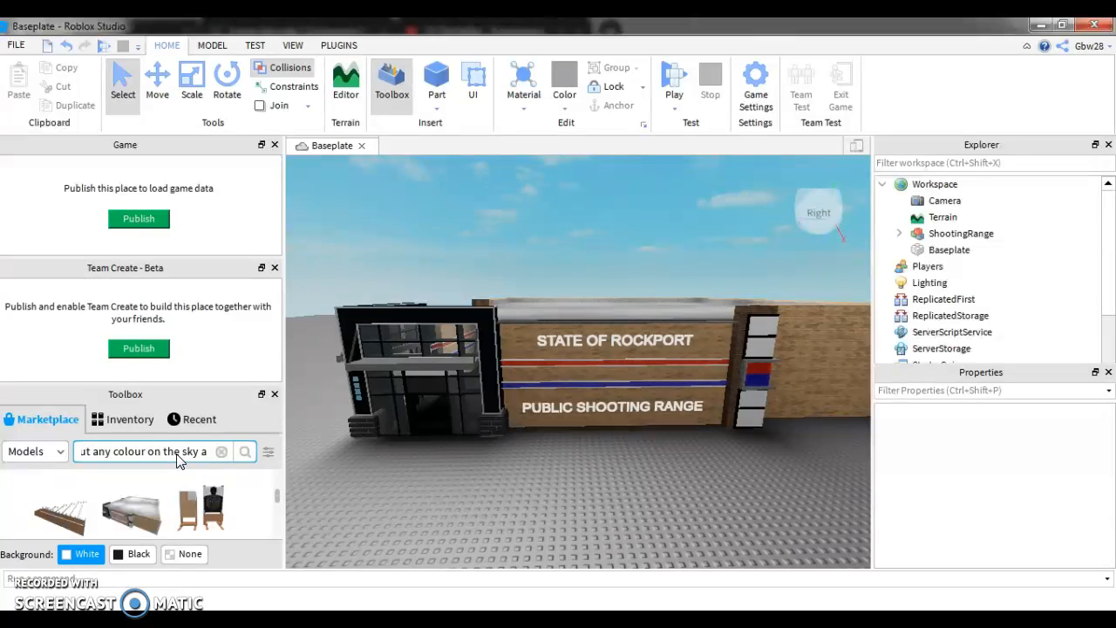
type("ell")
key("BackSpace")
key("BackSpace")
key("BackSpace")
key("BackSpace")
key("BackSpace")
key("BackSpace")
key("BackSpace")
key("BackSpace")
key("BackSpace")
key("BackSpace")
key("BackSpace")
key("BackSpace")
key("BackSpace")
key("BackSpace")
key("BackSpace")
key("BackSpace")
key("BackSpace")
key("BackSpace")
key("BackSpace")
key("BackSpace")
Switch to Notepad, append "i" after "want", and add the line "can put any colour at the sky as well" below a blank line.
left_click(277, 622)
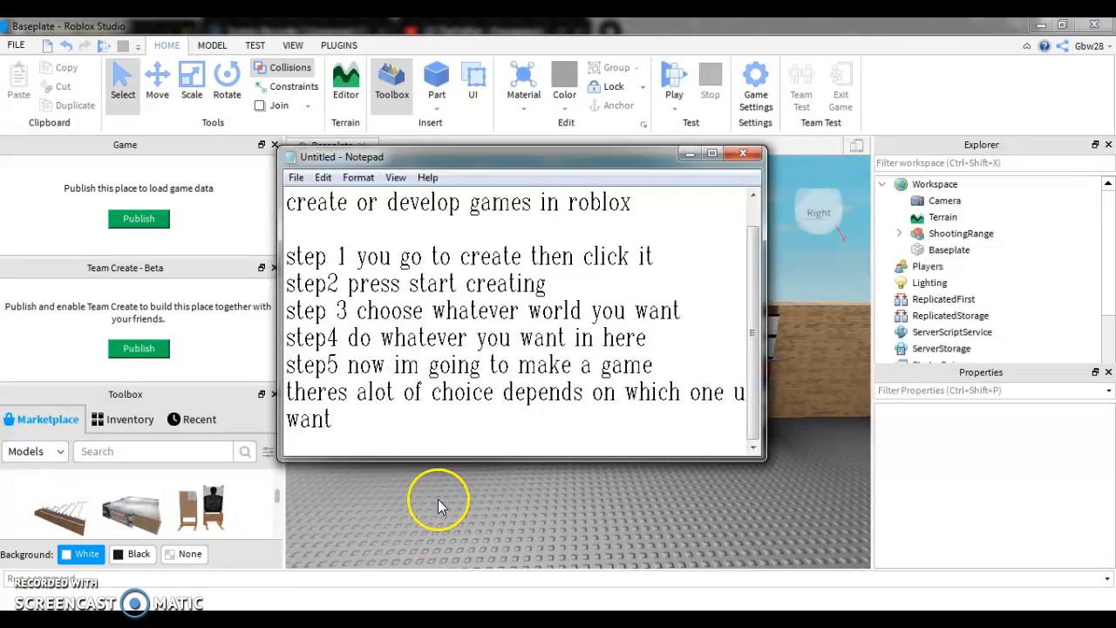
type("i")
key("Return")
key("Return")
type("ca")
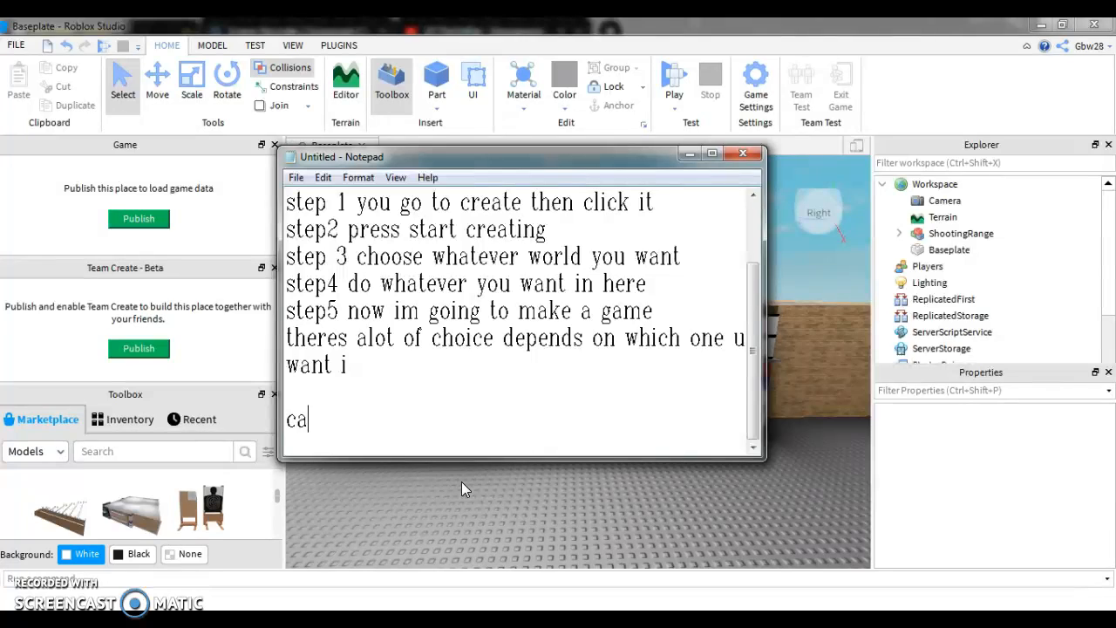
type("n put any")
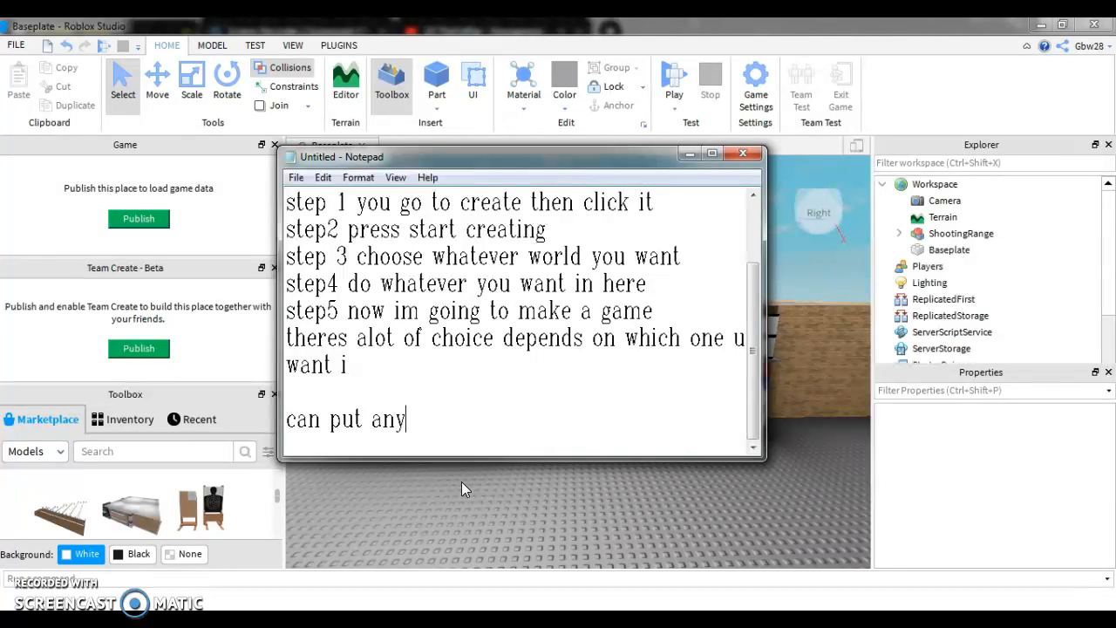
type(" colour at ")
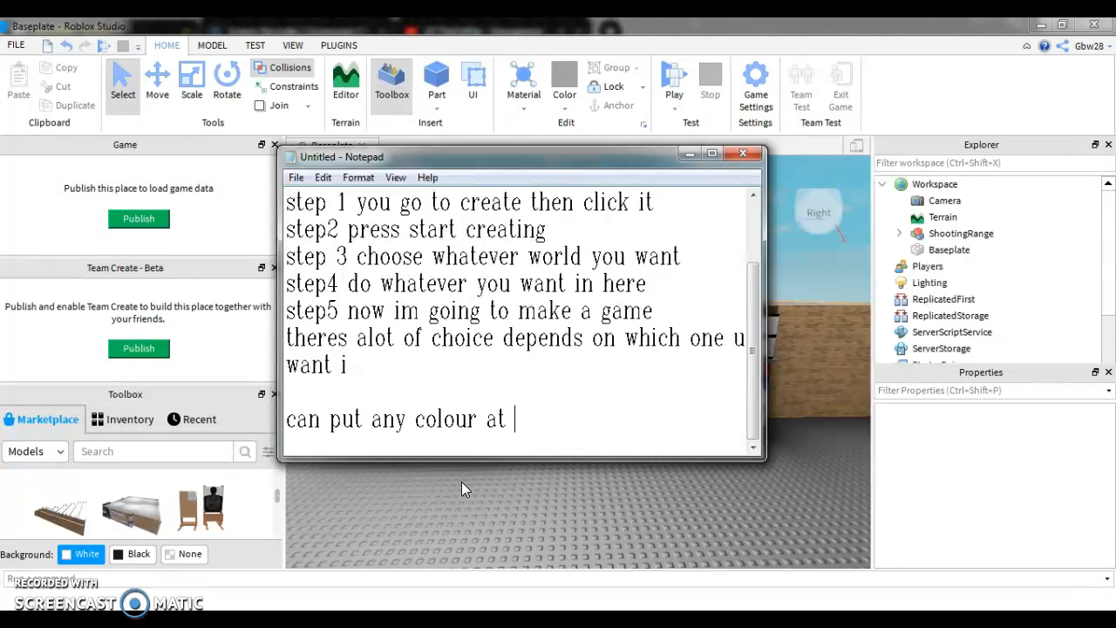
type("the sky as well")
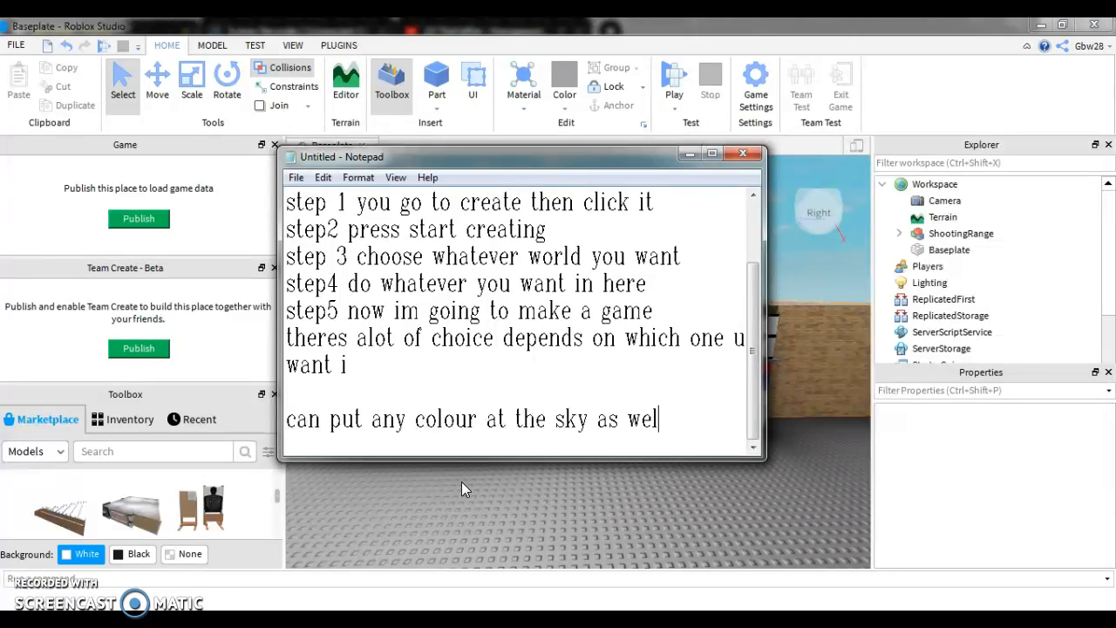
key("Return")
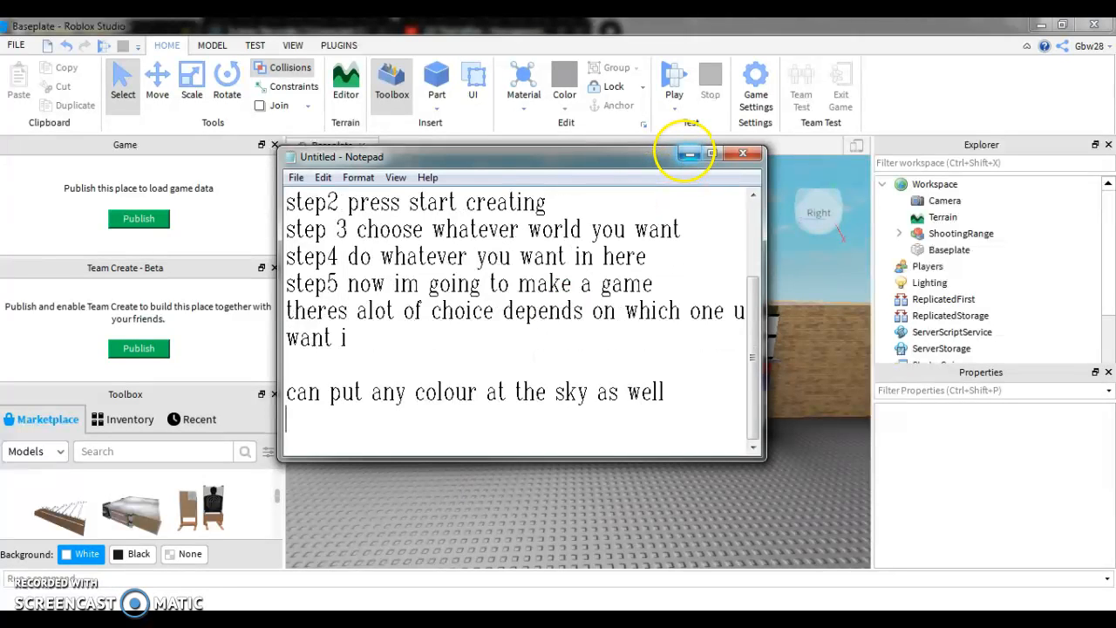
Return to Roblox Studio and search the Toolbox marketplace models for "galaxy".
left_click(685, 154)
left_click(174, 452)
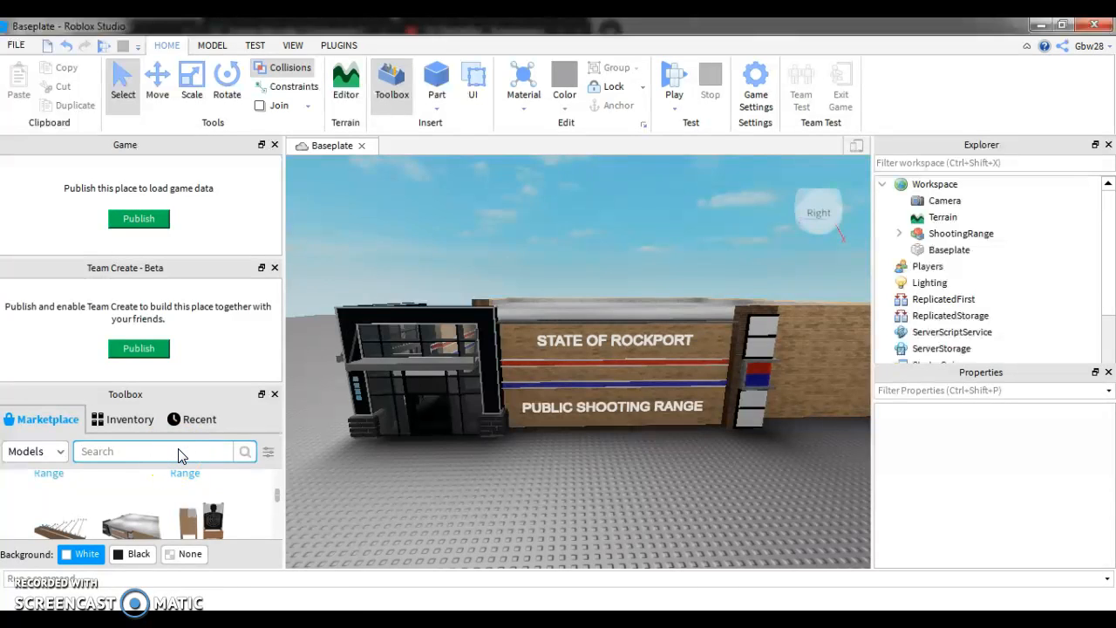
type("g")
key("BackSpace")
type("galaxy")
key("Return")
Insert the Purple Nebula sky, the first galaxy result, into the place and look around at it.
left_click(162, 480)
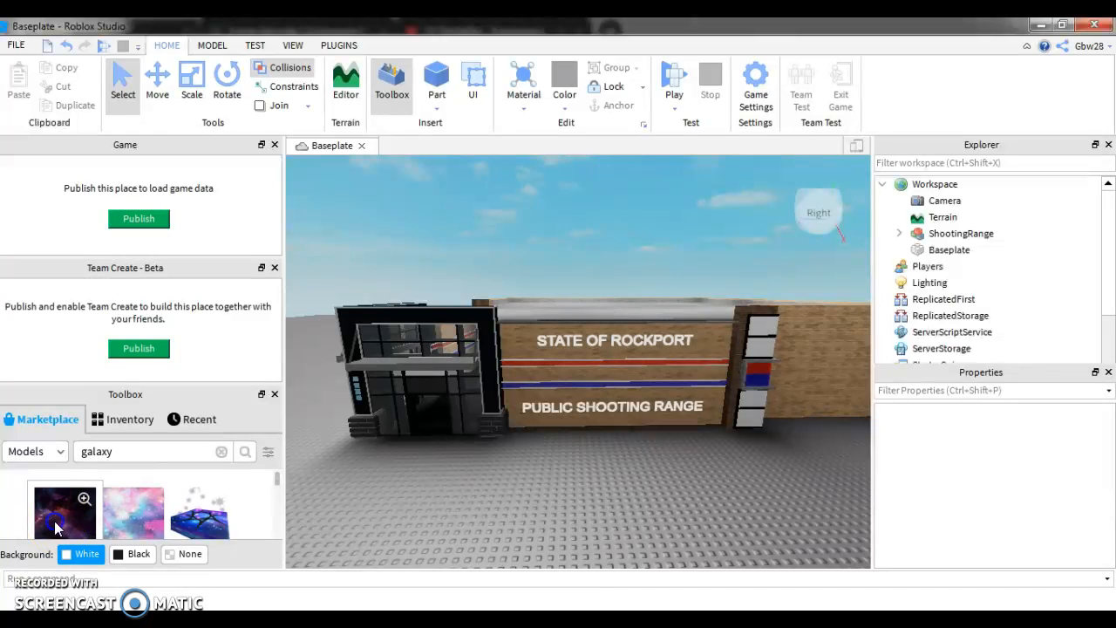
left_click(66, 515)
mouse_move(601, 506)
right_mouse_down()
mouse_move(612, 509)
mouse_move(601, 507)
right_mouse_up()
Clear the "galaxy" search text from the Toolbox.
left_click(127, 452)
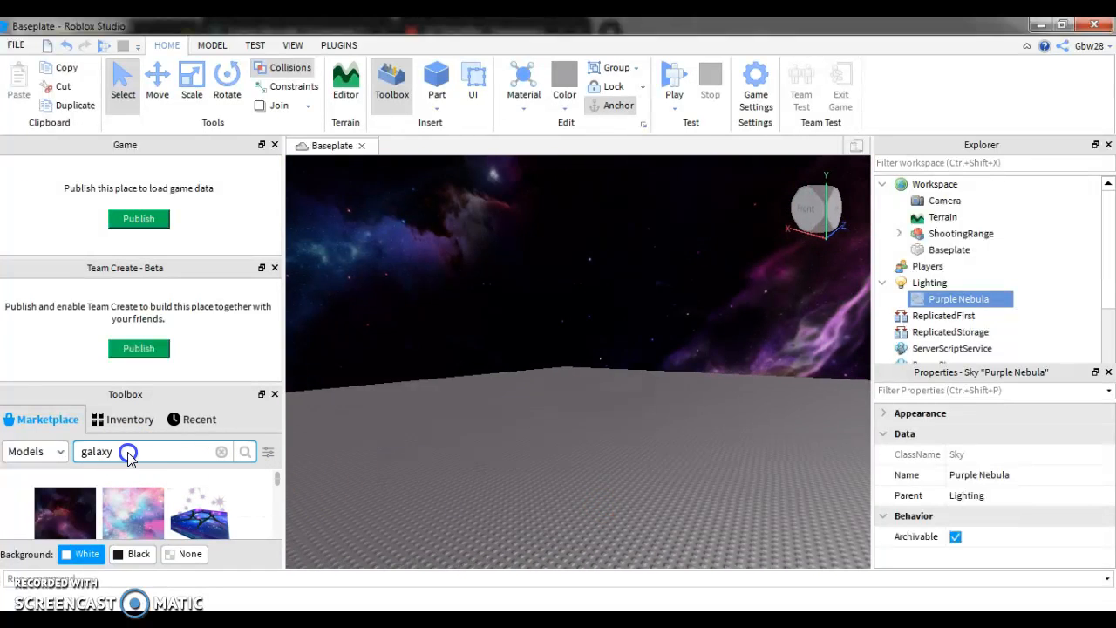
key("BackSpace")
key("BackSpace")
key("BackSpace")
key("BackSpace")
key("BackSpace")
type("i")
key("BackSpace")
key("BackSpace")
key("BackSpace")
key("BackSpace")
key("BackSpace")
key("BackSpace")
key("BackSpace")
key("BackSpace")
Switch to Notepad and add the line "i can make it better" to the notes.
left_click(384, 621)
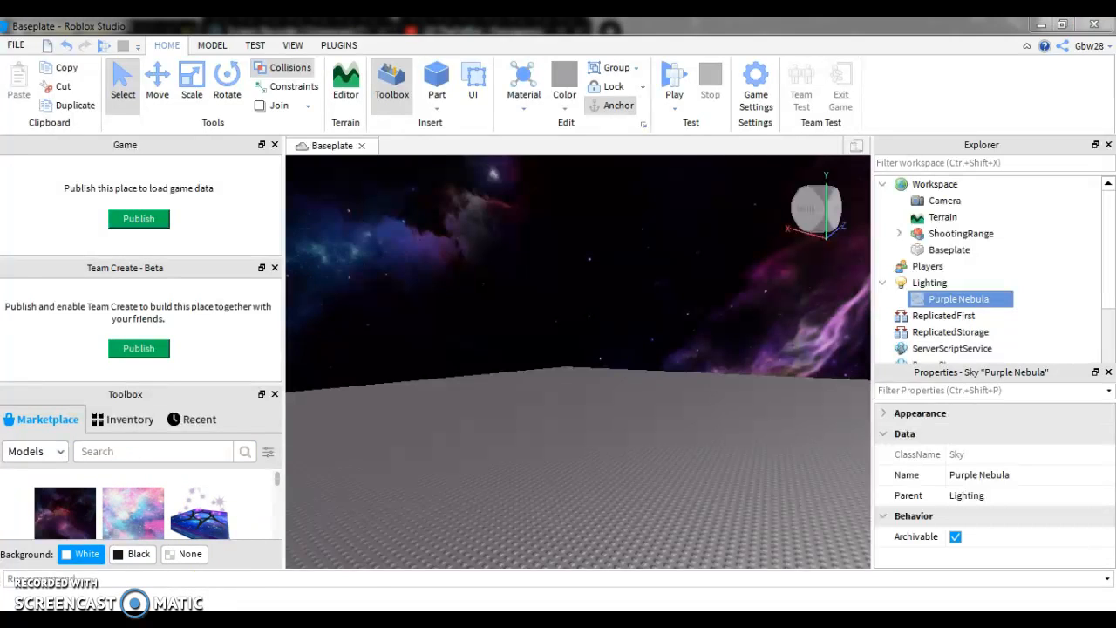
left_click(380, 568)
type("i can ")
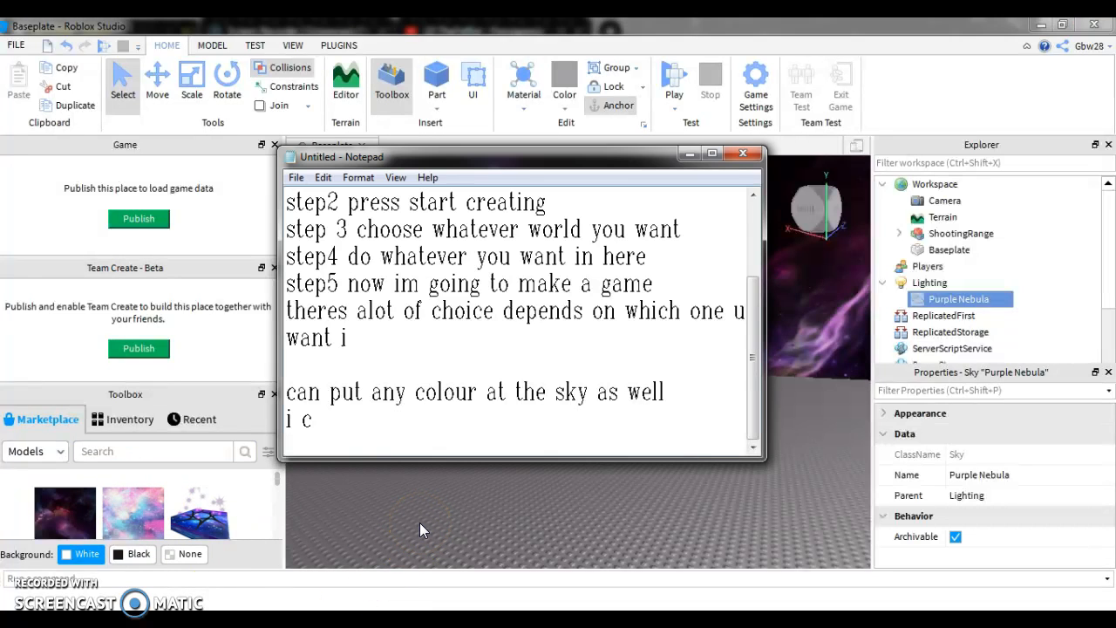
type("make it b")
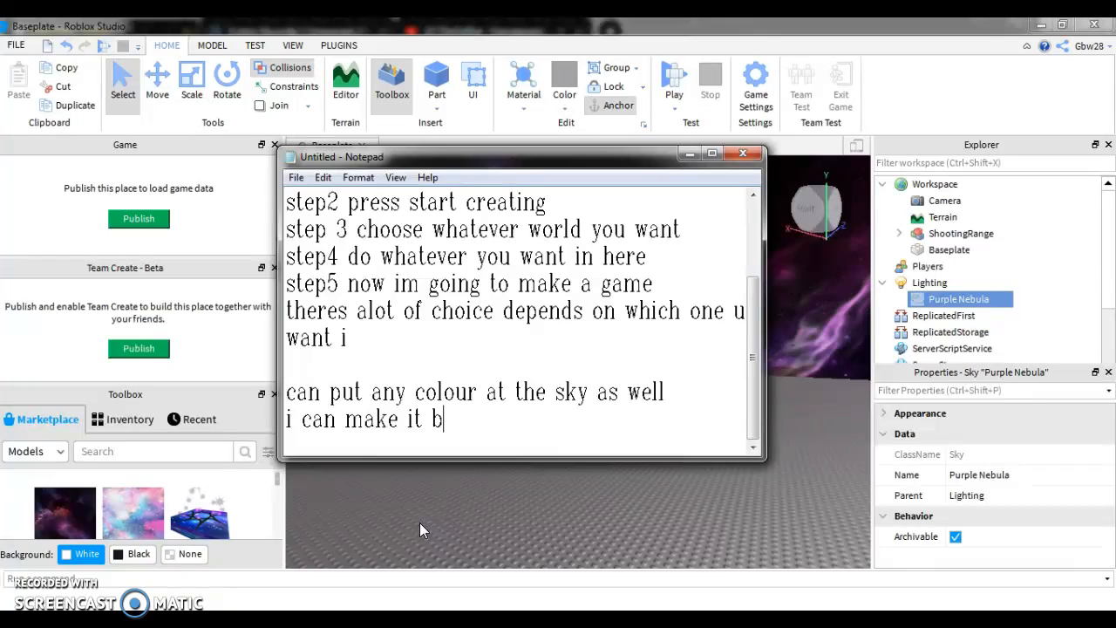
type("etter")
key("Return")
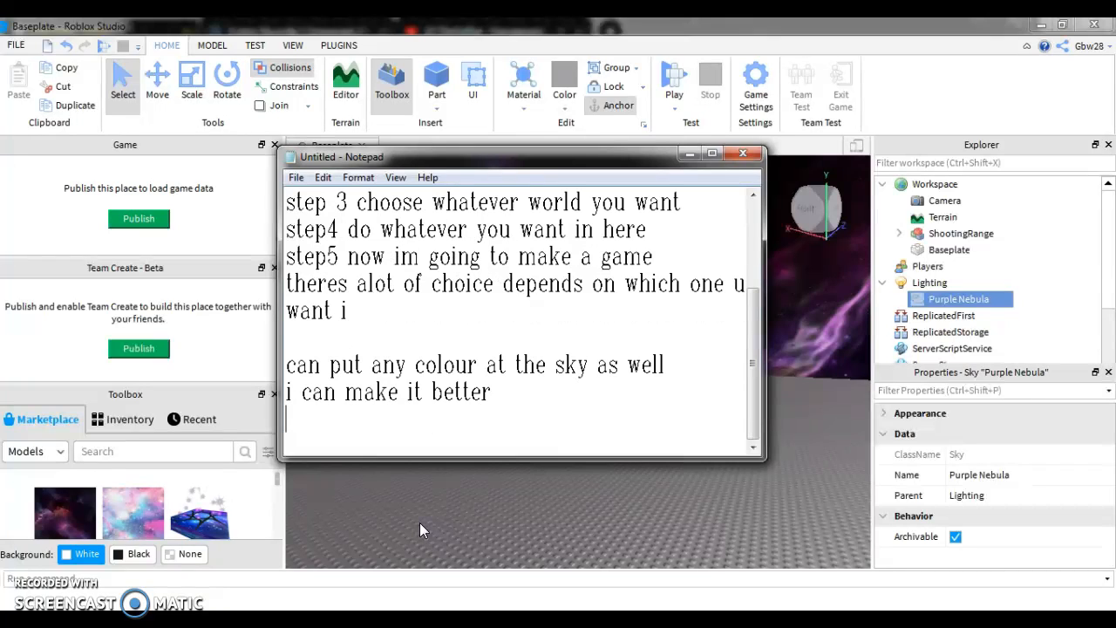
Return to Roblox Studio and search the Toolbox marketplace models for "bloody sky".
left_click(690, 154)
left_click(174, 450)
type("bloody sk")
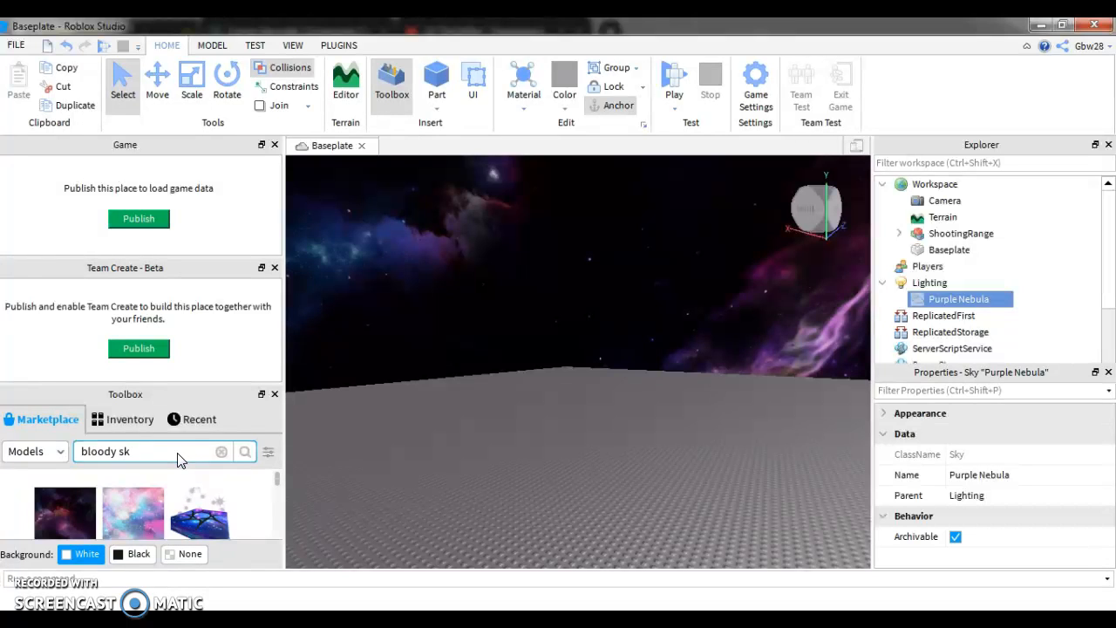
type("y")
key("Return")
Insert the red sky model, the first bloody sky result, into the place and view it around the building.
right_click_drag(513, 482, 512, 482)
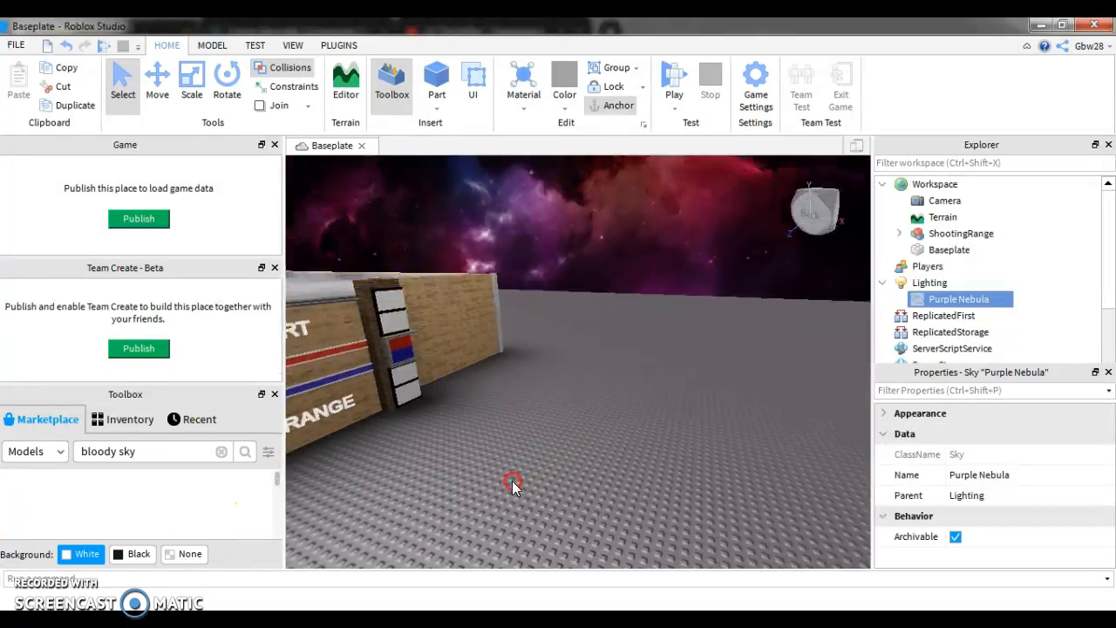
left_click(63, 515)
mouse_move(565, 353)
right_mouse_down()
mouse_move(577, 347)
mouse_move(564, 357)
mouse_move(585, 362)
right_mouse_up()
scroll(570, 413, "down", 5)
right_click_drag(529, 415, 530, 416)
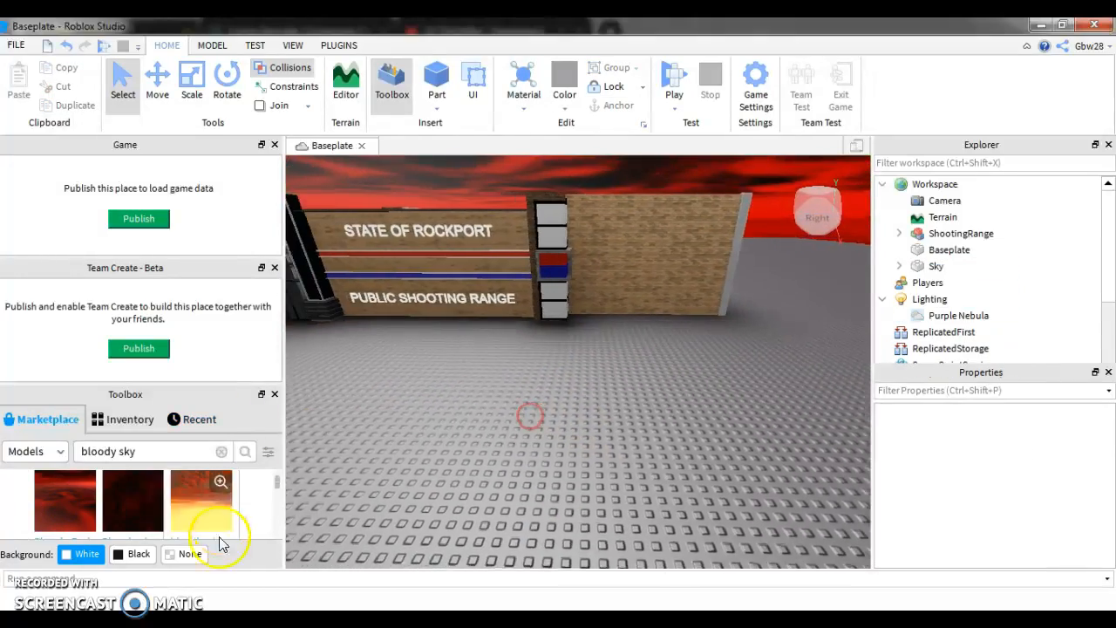
key("a")
Switch to Notepad and add the line "now the sky is red but is not the end yet".
key("alt+Tab")
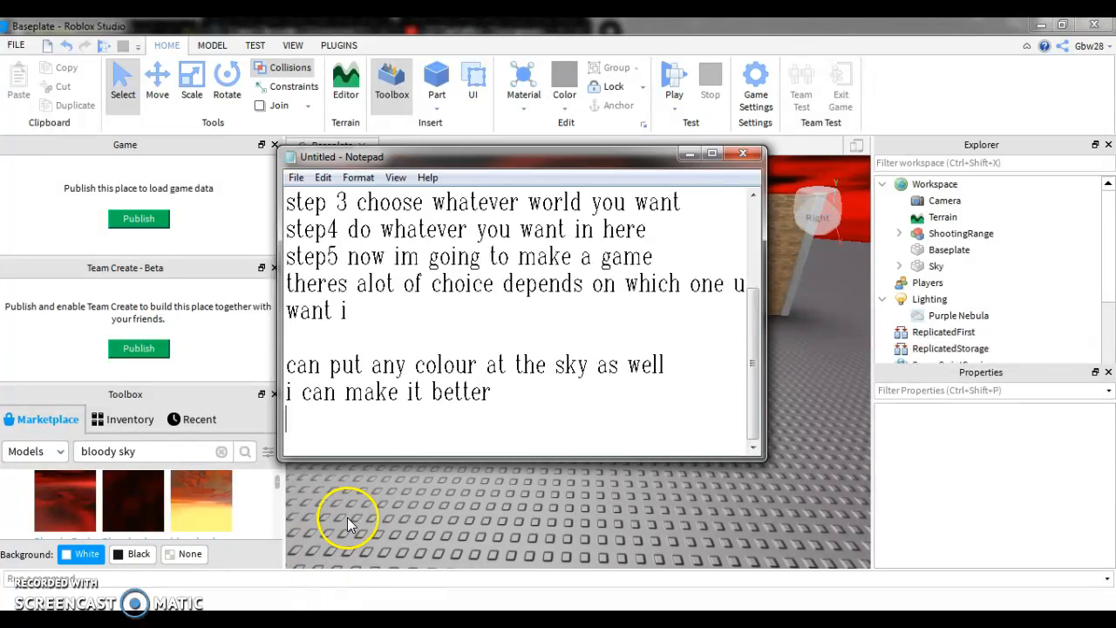
key("Return")
type("now the s")
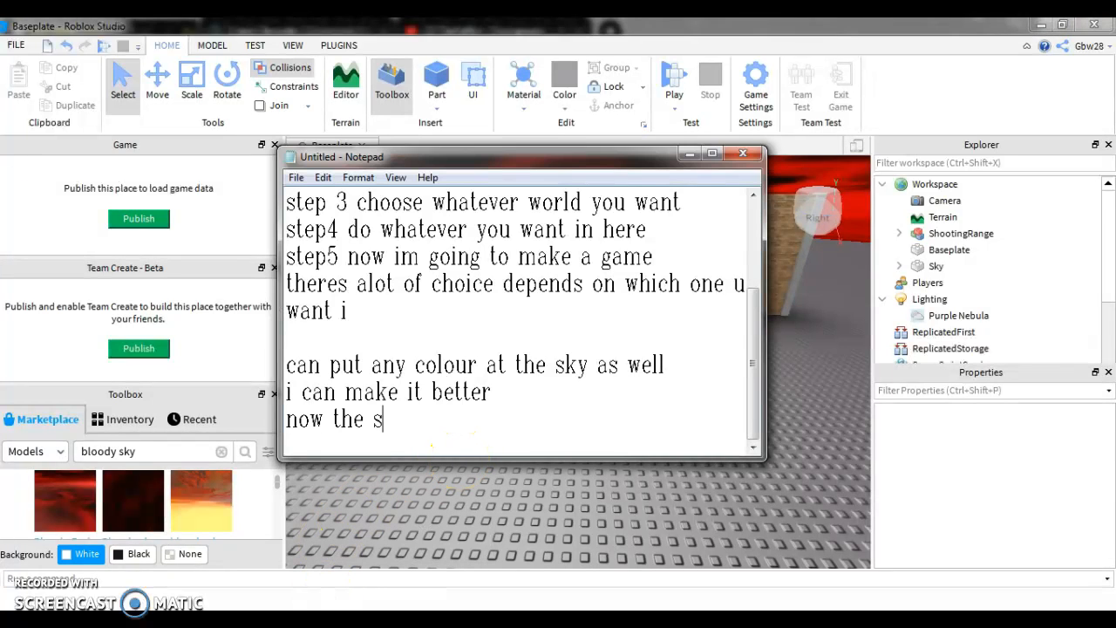
type("ky is red ")
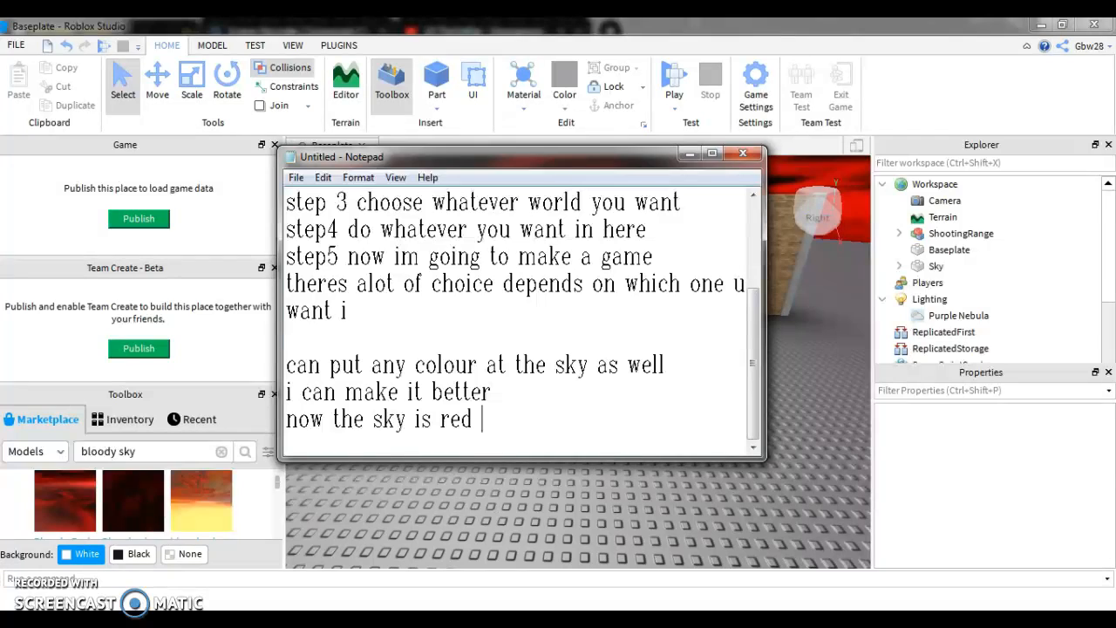
type("but is not the end yet")
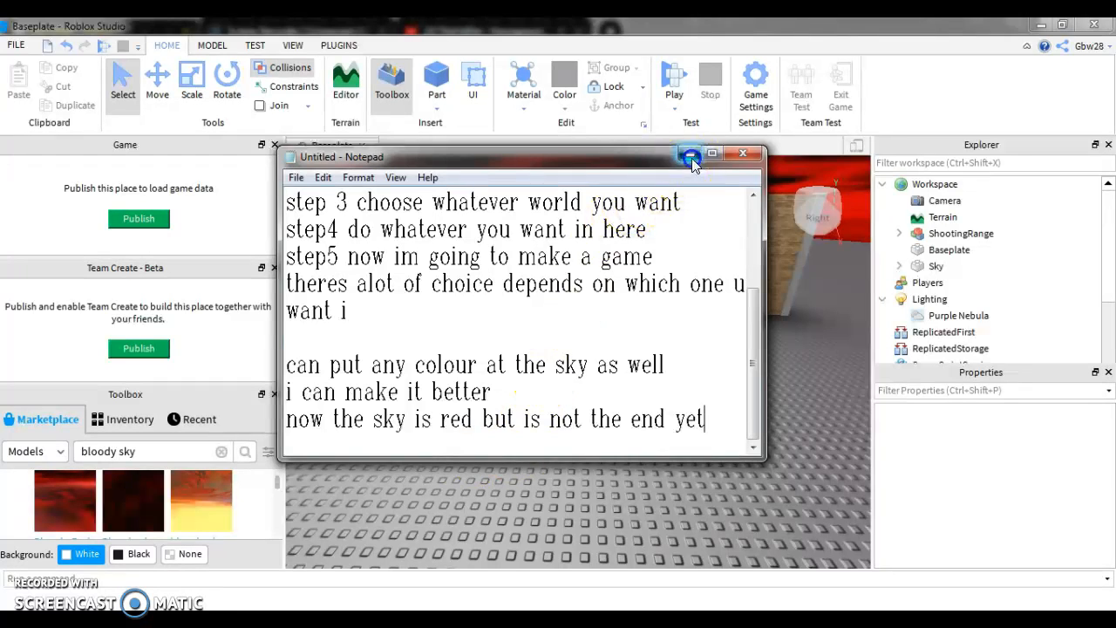
Return to Roblox Studio, view the red sky around the baseplate, and clear the "bloody sky" search from the Toolbox.
left_click(779, 354)
right_click_drag(778, 354, 536, 521)
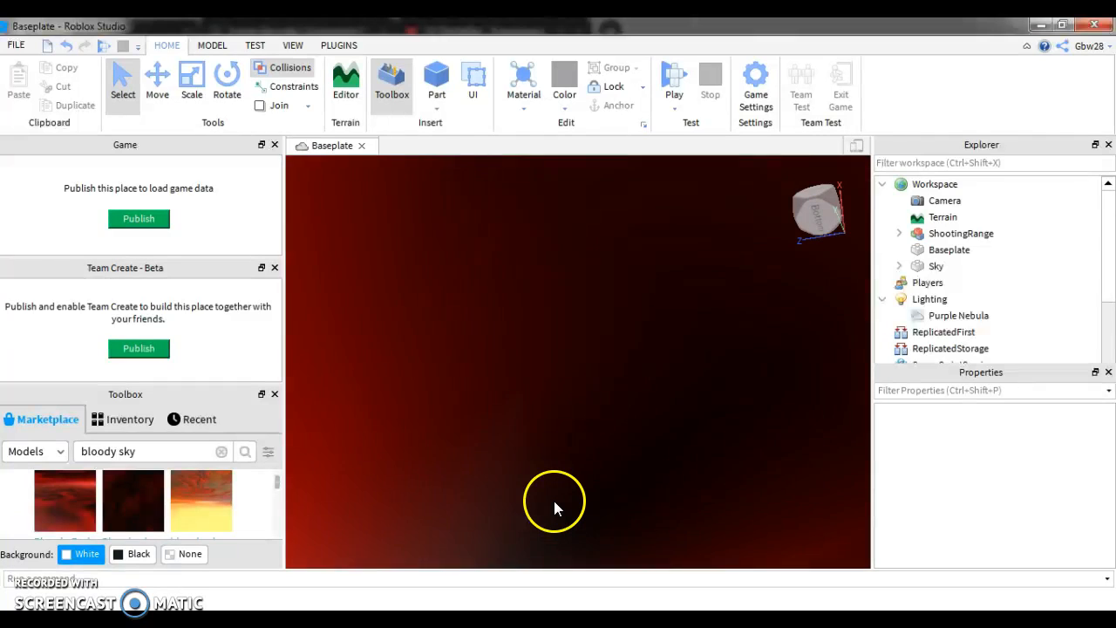
right_click_drag(565, 501, 569, 501)
left_click(160, 448)
key("BackSpace")
key("BackSpace")
key("BackSpace")
key("BackSpace")
key("BackSpace")
key("BackSpace")
key("BackSpace")
key("BackSpace")
key("BackSpace")
key("BackSpace")
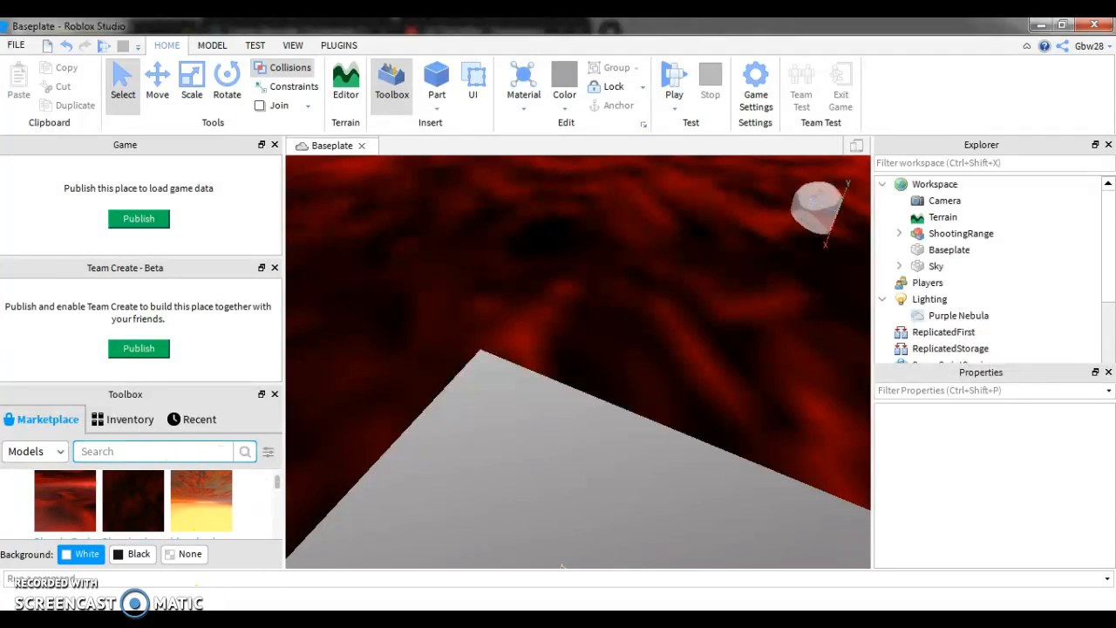
Switch to Notepad and, after a blank line, add "this looks like a planet with space out there" to the notes.
left_click(335, 621)
key("Return")
key("Return")
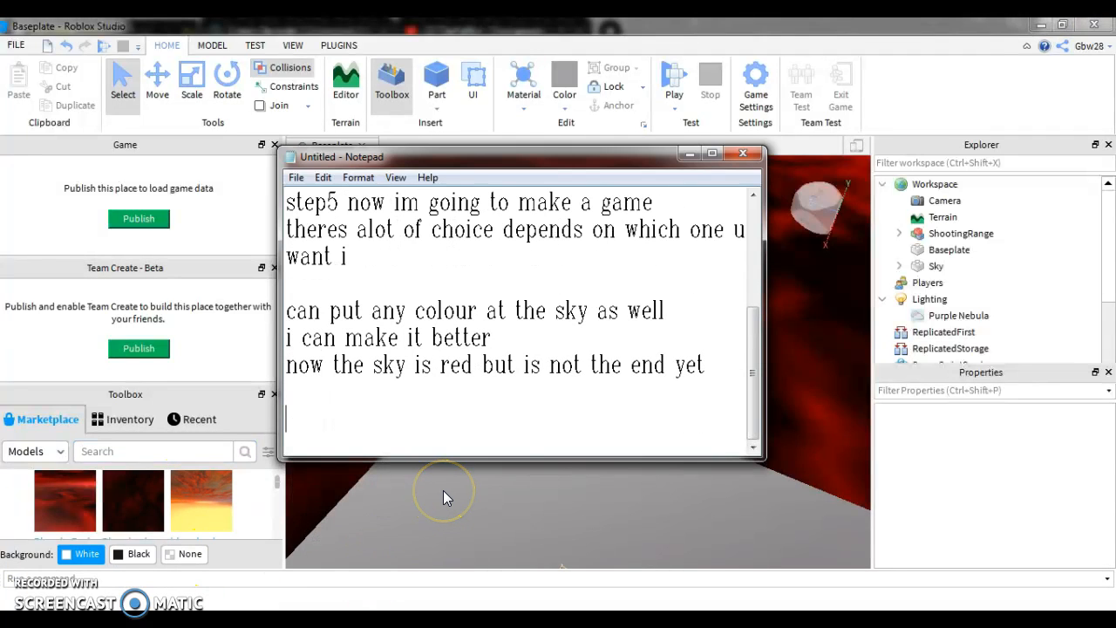
type("this looks like")
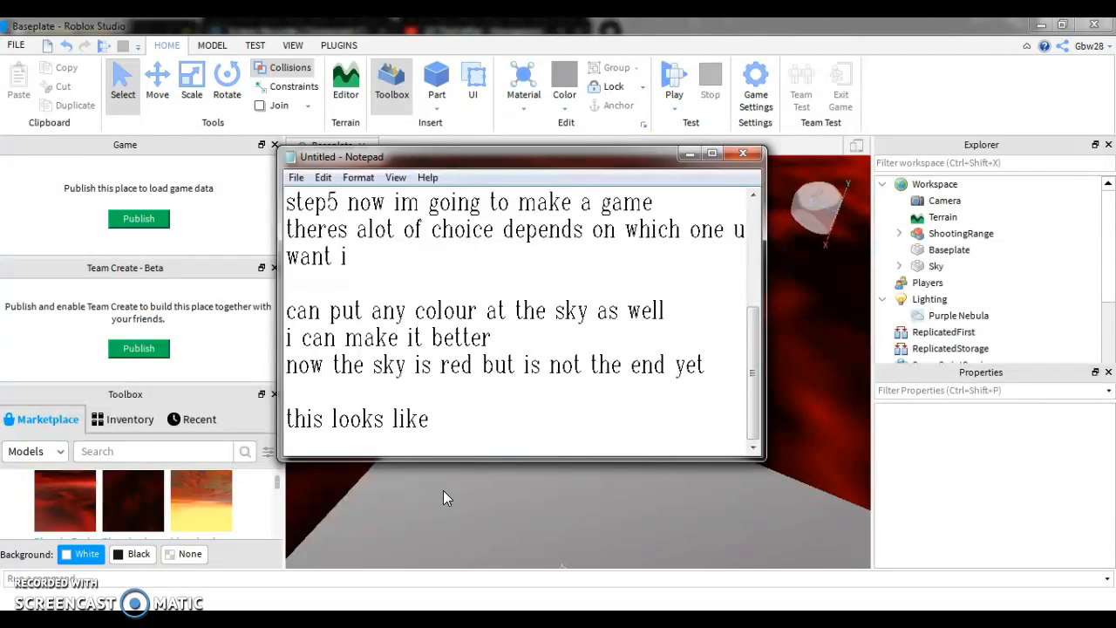
type(" a planet")
type(" with ")
type("spav")
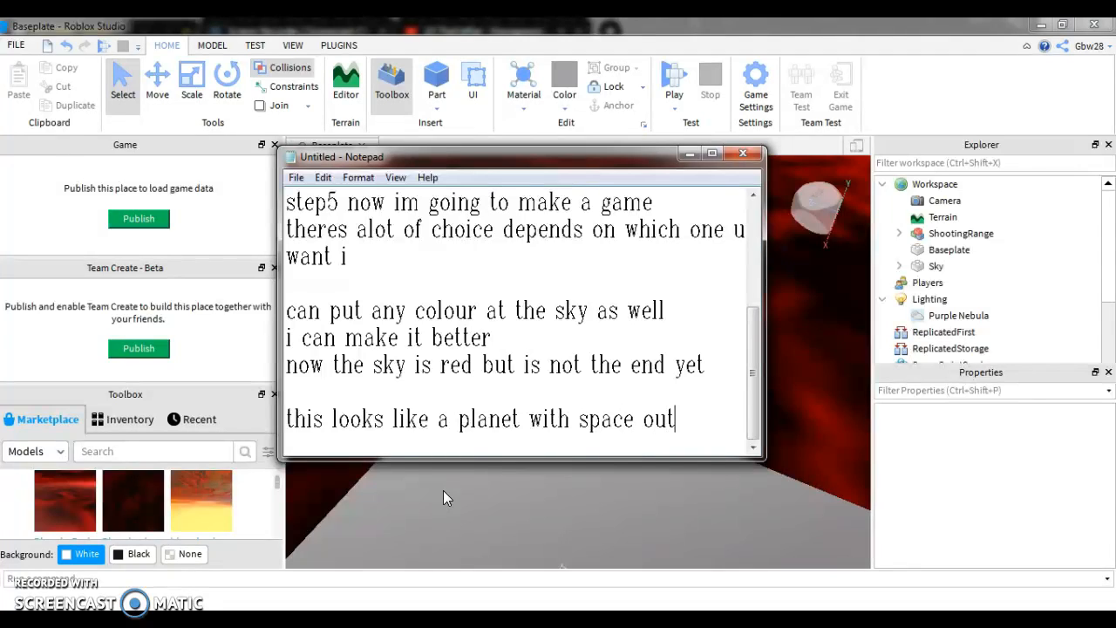
type(" there")
Return to Roblox Studio and view the baseplate from above and the shooting range building under the red sky.
left_click(689, 154)
right_click_drag(653, 375, 653, 375)
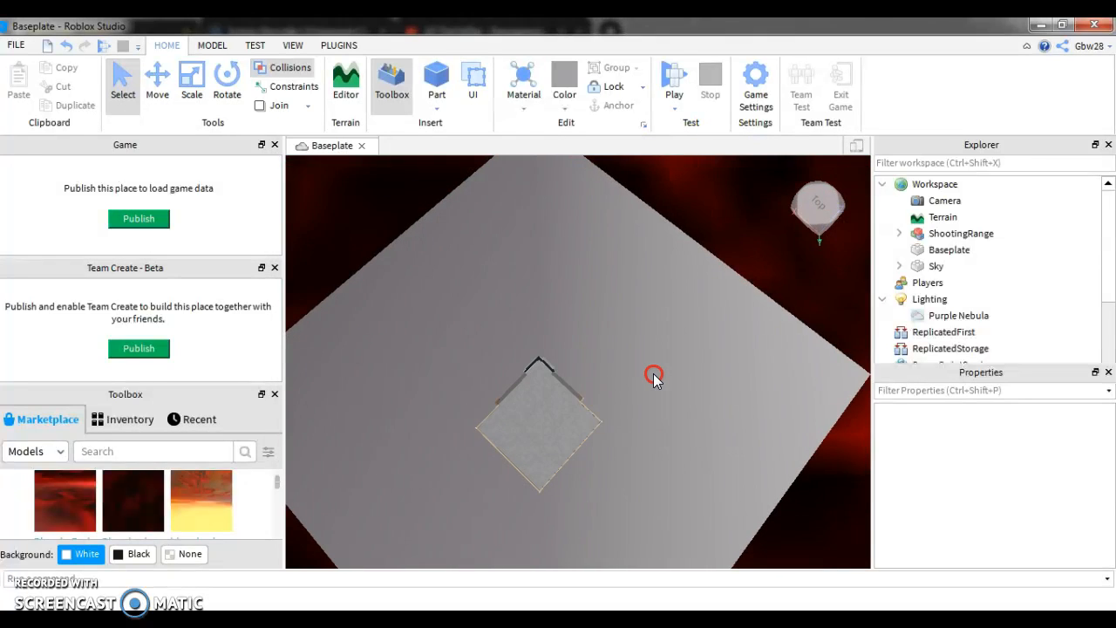
right_click_drag(752, 351, 710, 387)
key("w")
left_click(135, 449)
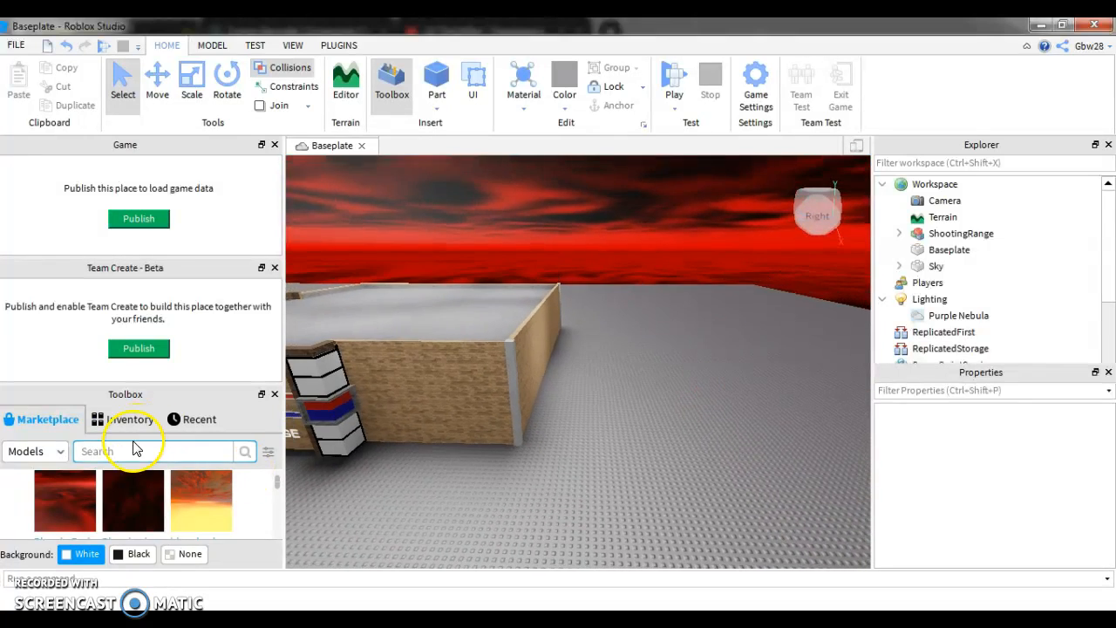
type("l")
key("BackSpace")
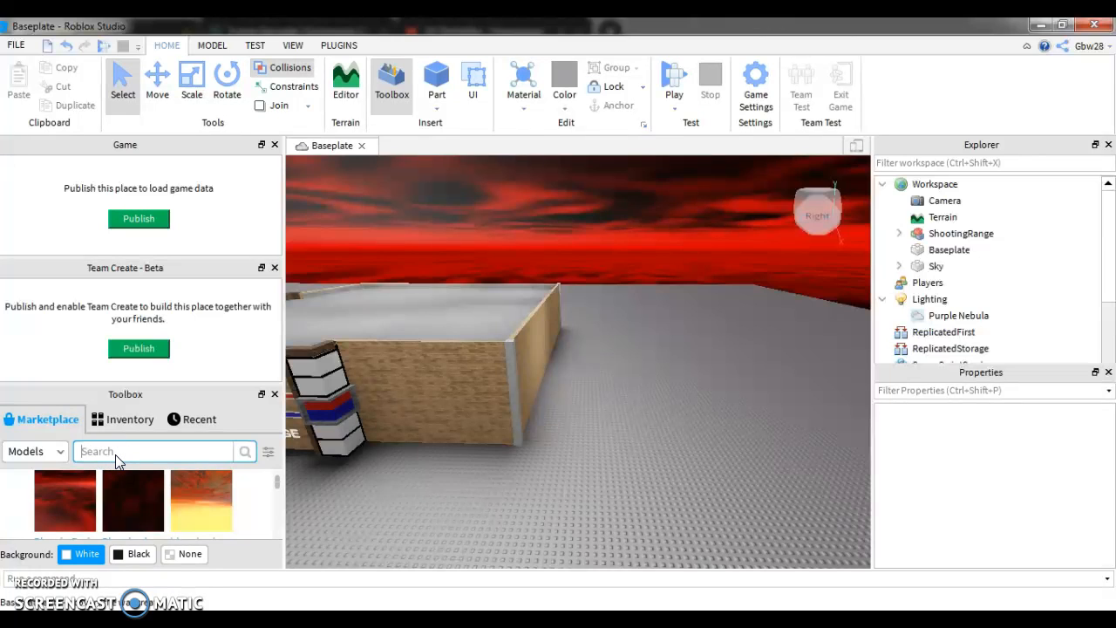
Switch to Notepad and add the line "i can add gun gear as well".
key("alt+Tab")
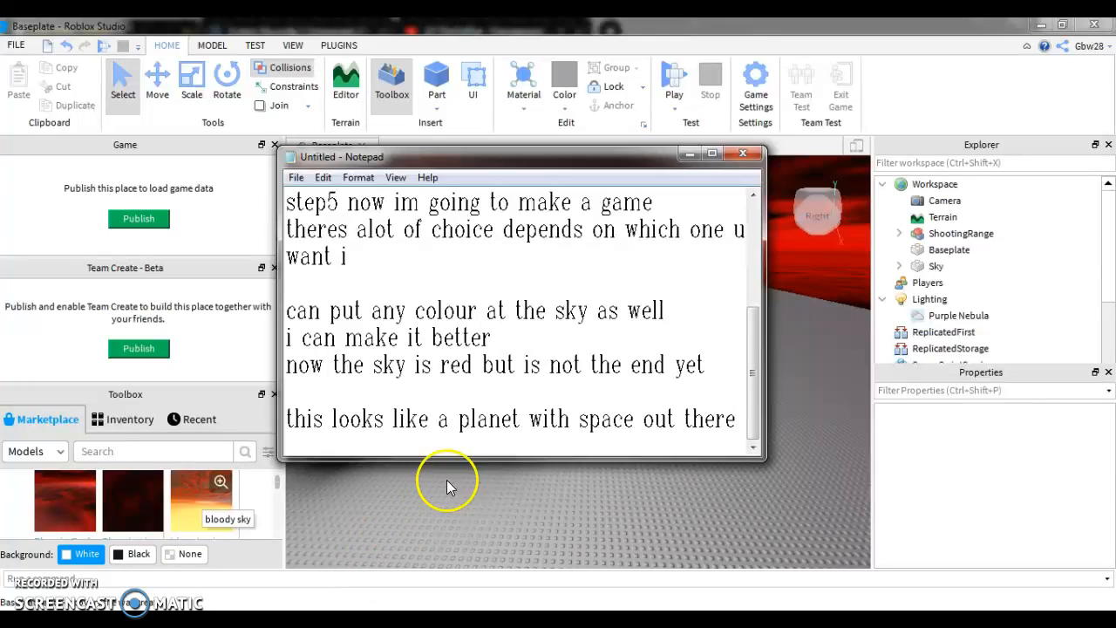
key("Return")
type("i")
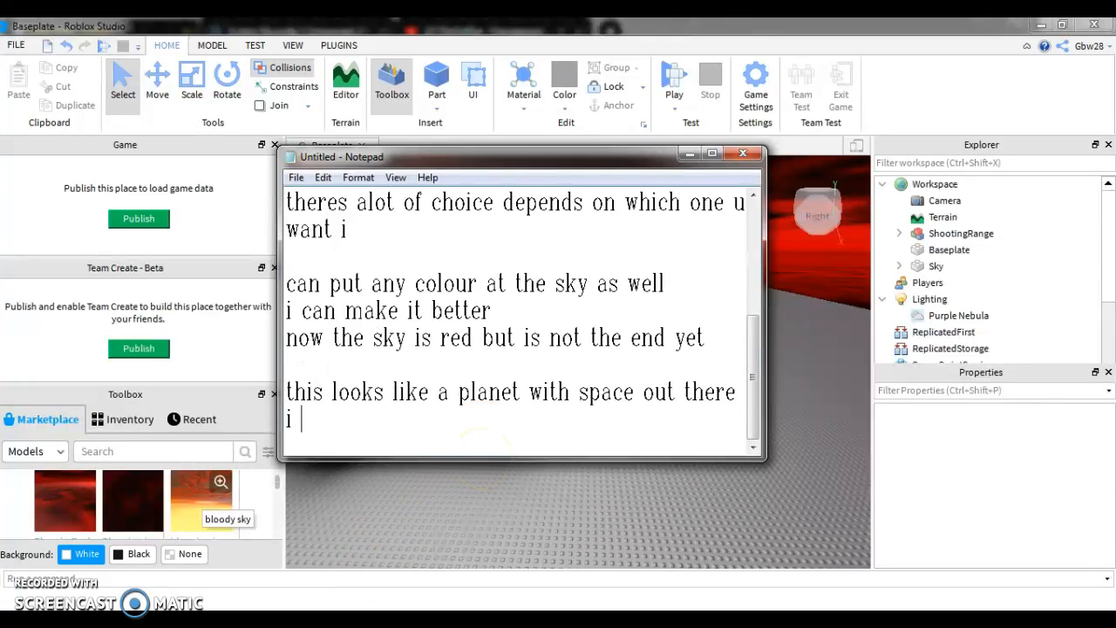
type(" can add gun")
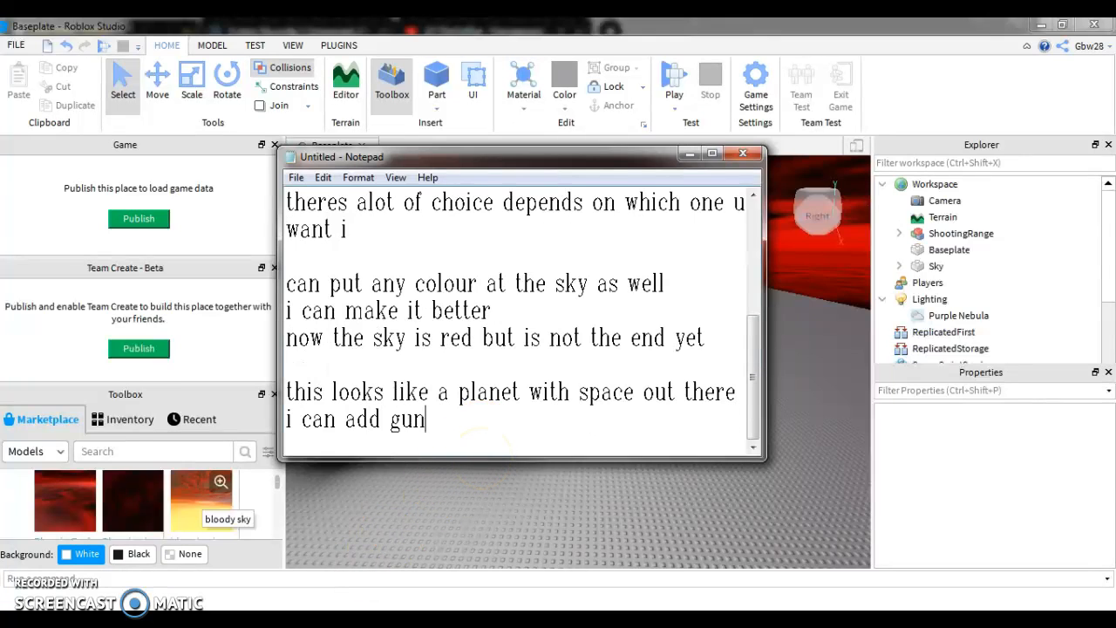
type(" gear as w")
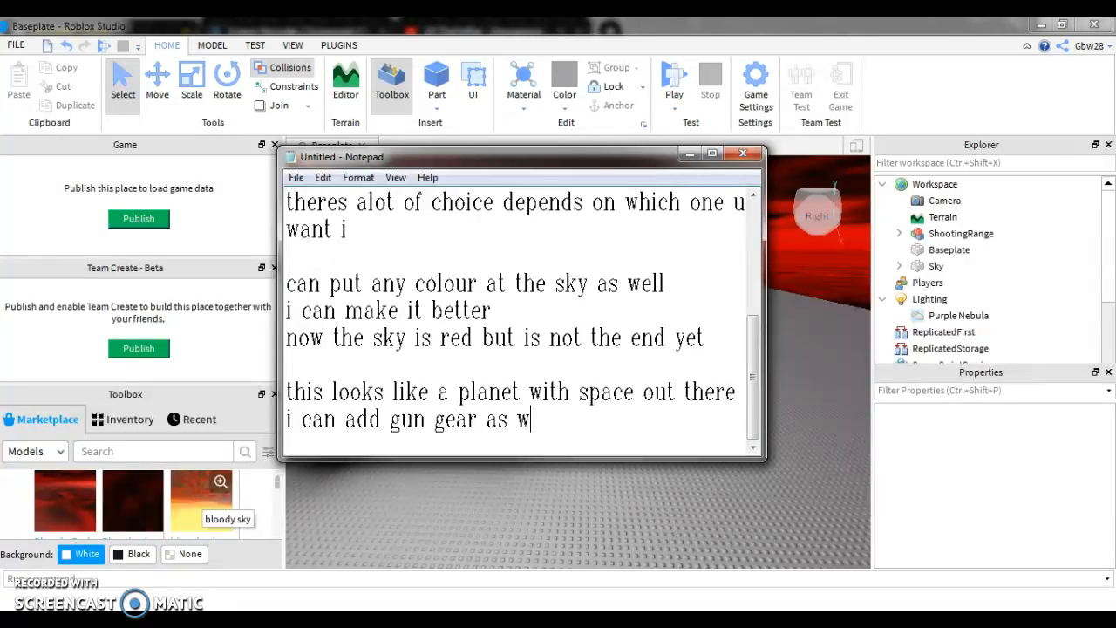
type("ell")
Return to Roblox Studio, search the Toolbox marketplace models for "gun", and start inserting the handgun, the first result.
left_click(688, 154)
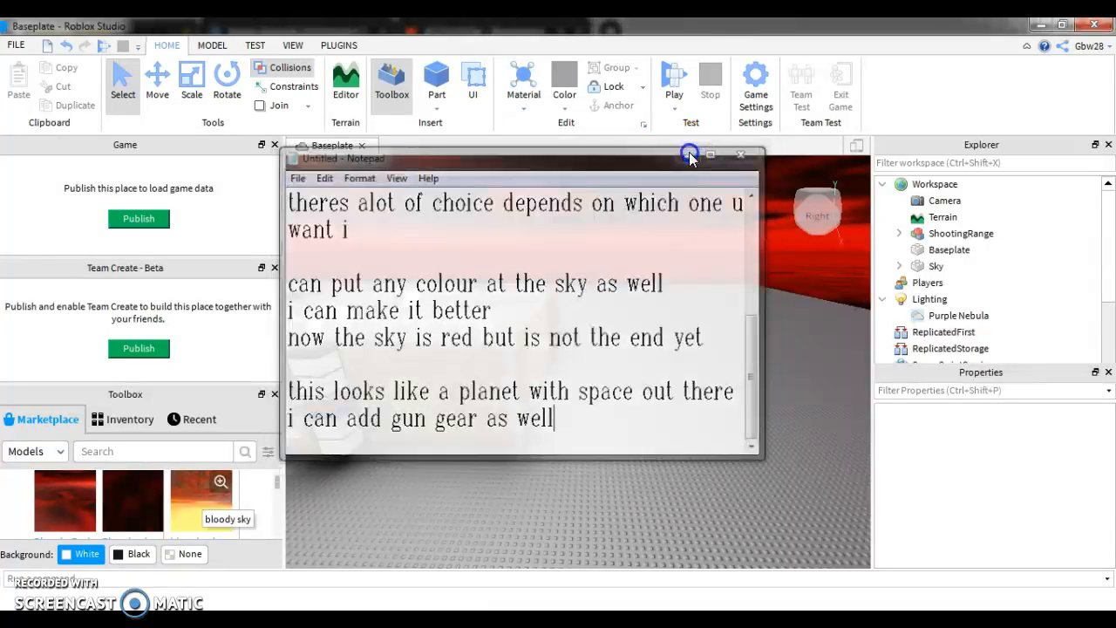
right_click_drag(635, 463, 613, 463)
left_click(133, 452)
type("gun")
key("Return")
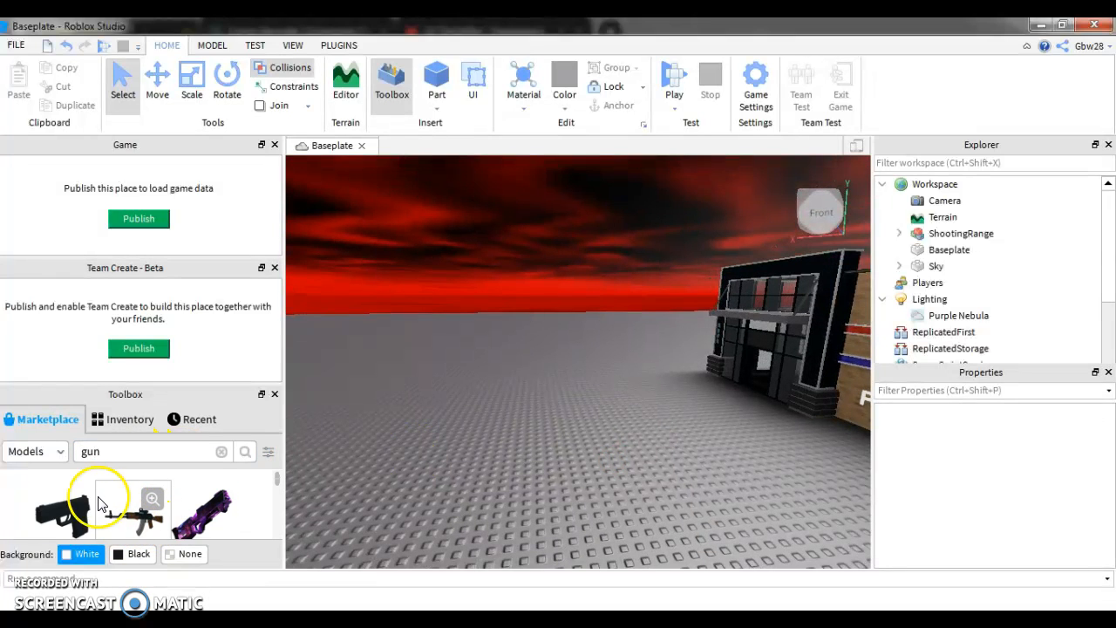
left_click(70, 512)
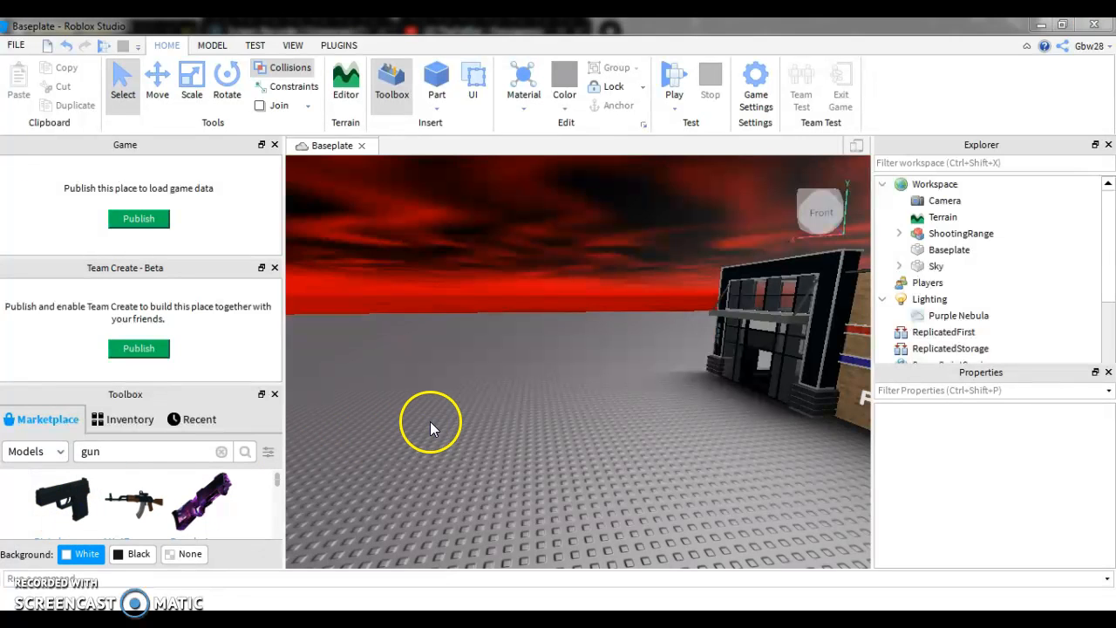
Switch to Notepad and add "if you wanna make it a gear then press yes i mean a gear for players to use".
left_click(391, 622)
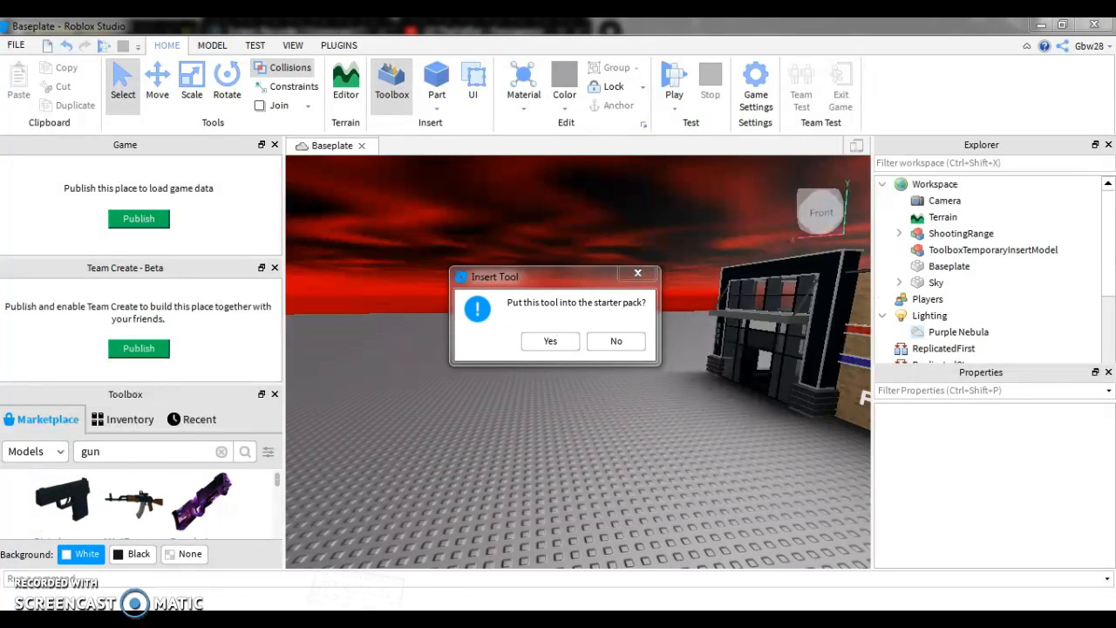
key("Return")
key("Return")
type("iuf")
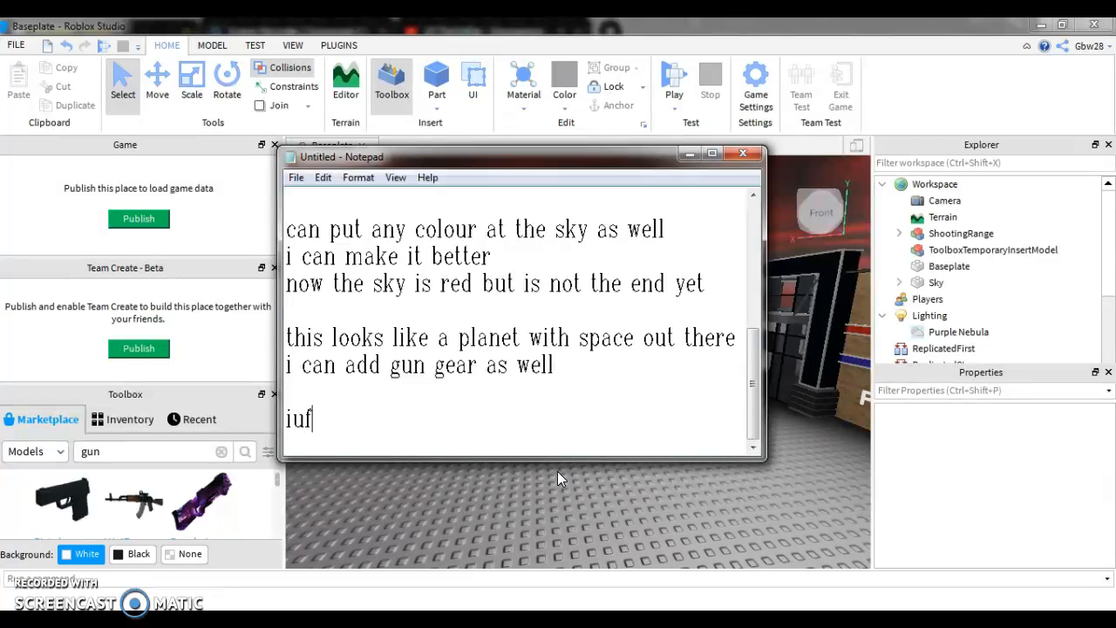
type("you wanna make it a g")
key("ctrl+z")
key("ctrl+z")
type("ear then press yes ")
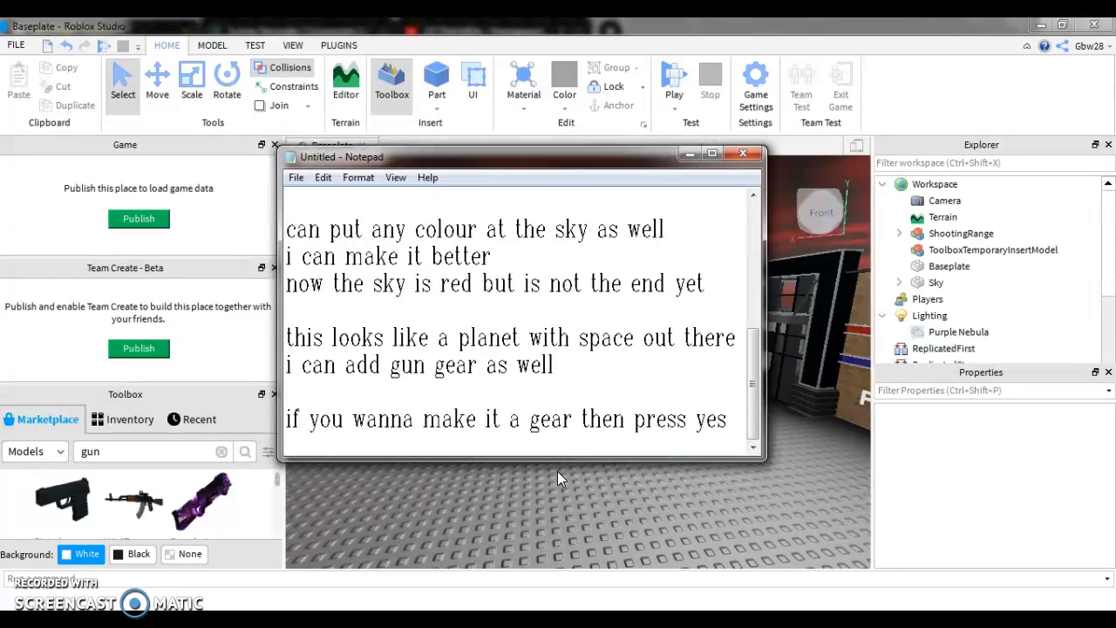
type("i mean a gear for")
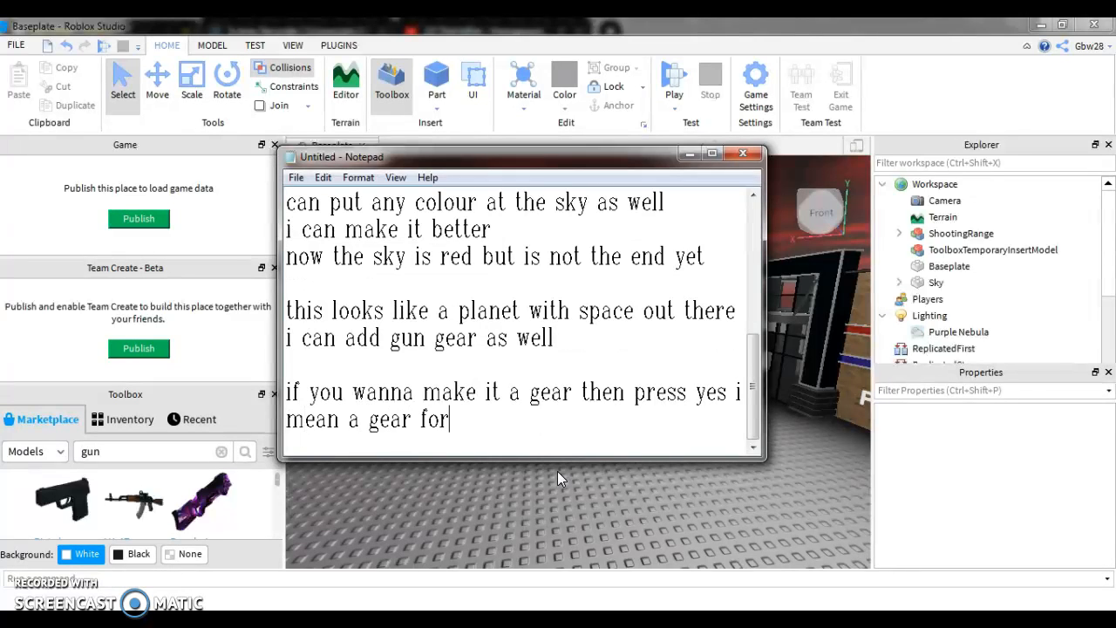
type(" players to ")
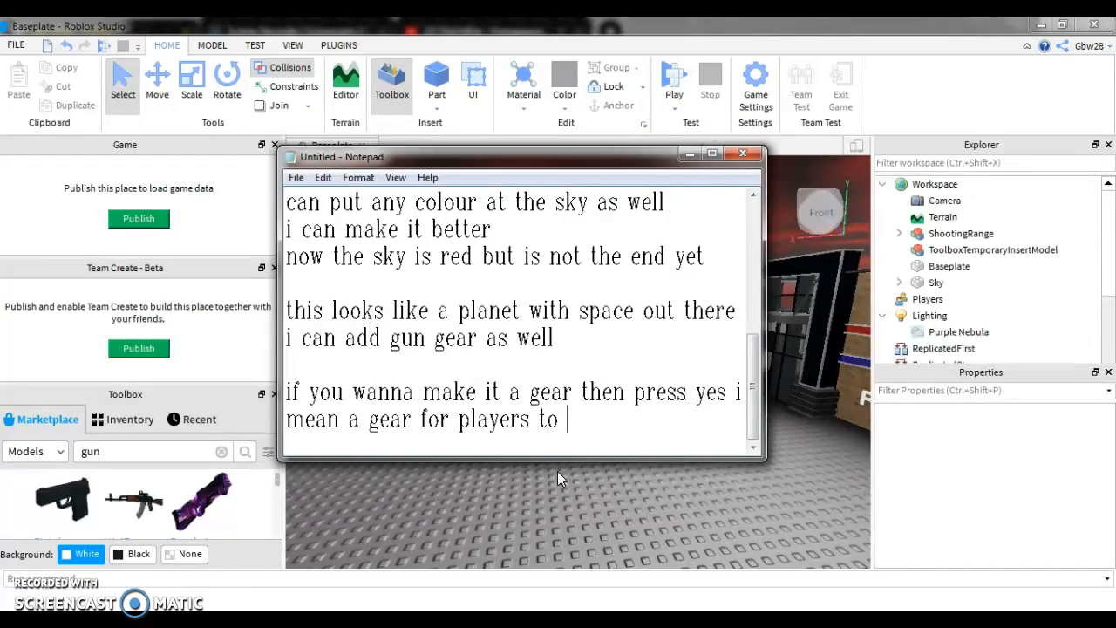
type("use")
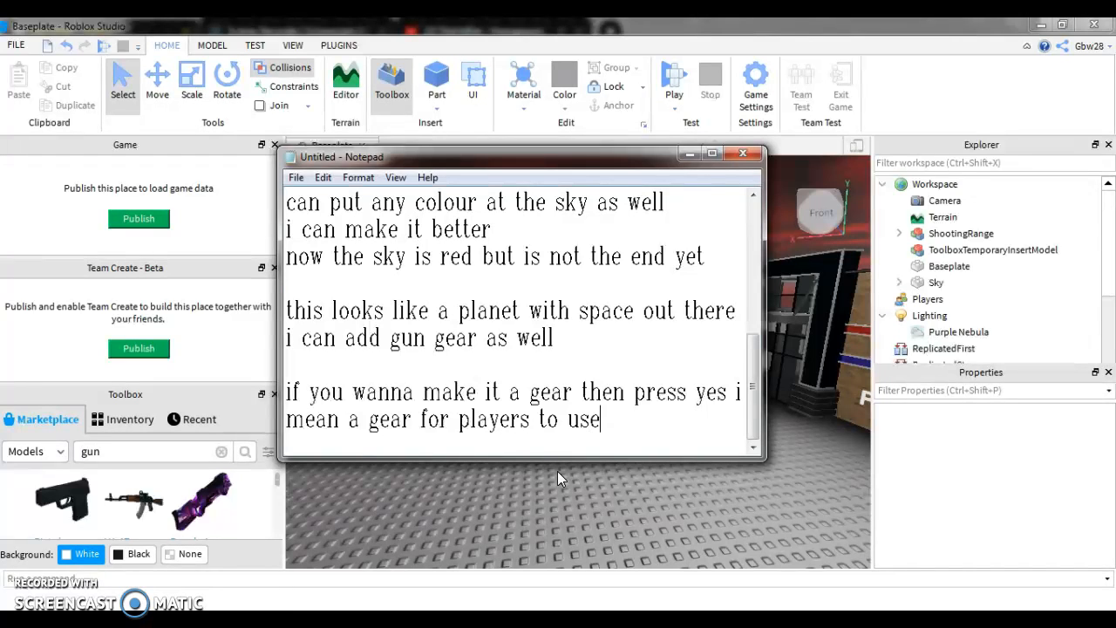
Return to Roblox Studio, put the handgun into the starter pack, and add the SCAR-H from the gun results to it too.
left_click(690, 153)
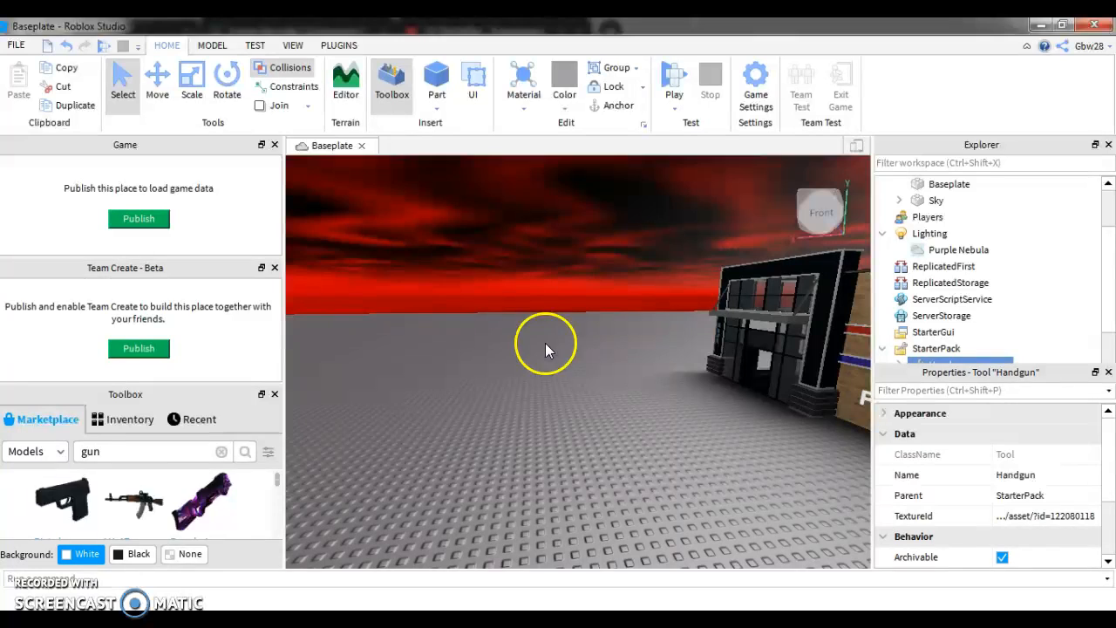
scroll(155, 514, "down", 5)
scroll(155, 516, "down", 2)
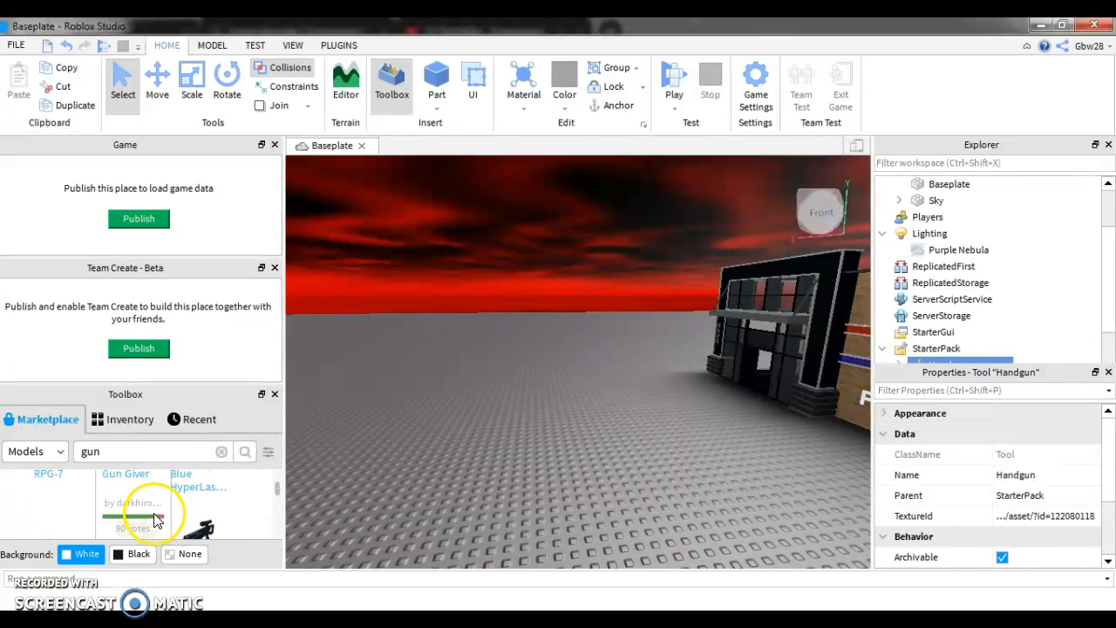
scroll(136, 516, "up", 2)
scroll(131, 516, "down", 2)
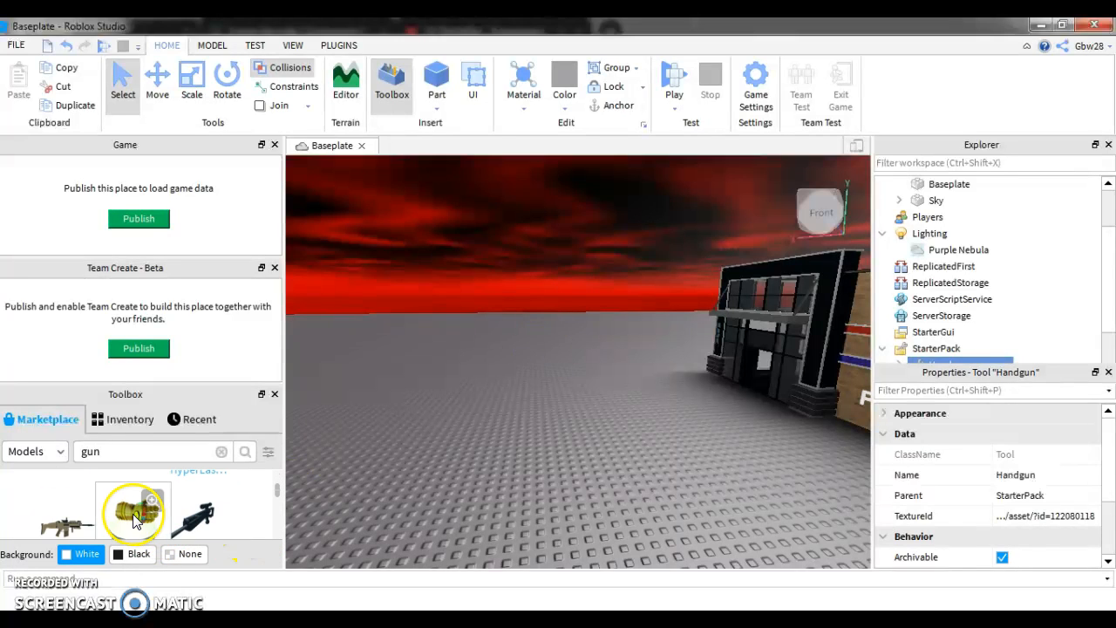
left_click(53, 515)
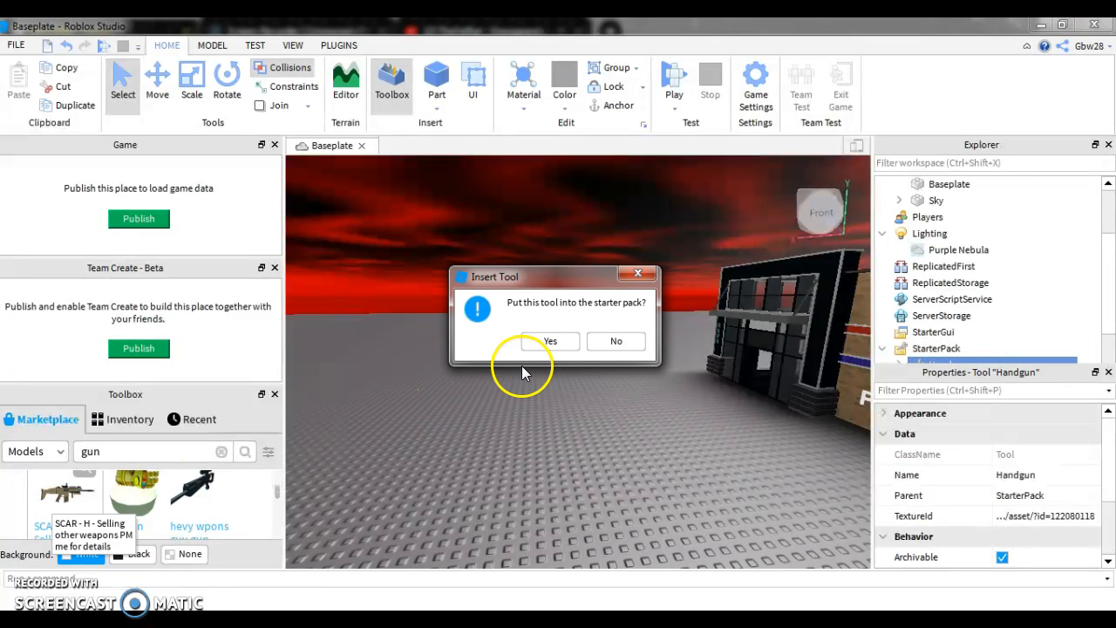
left_click(550, 340)
Insert the RPG-7 from the gun results and put it into the starter pack.
scroll(105, 510, "up", 2)
scroll(107, 511, "up", 4)
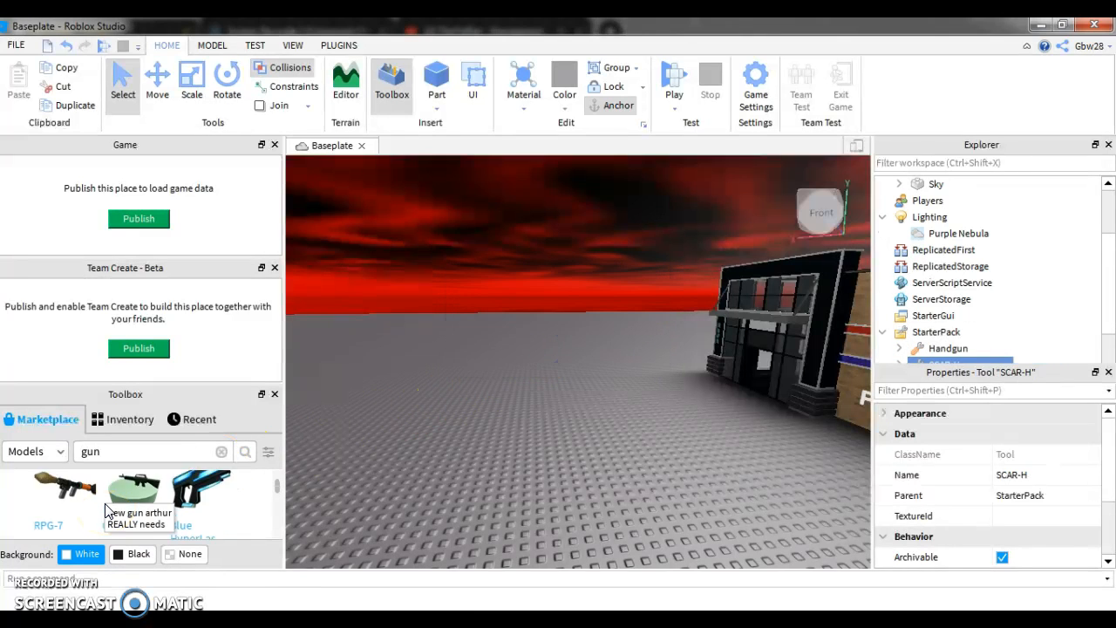
scroll(108, 511, "down", 3)
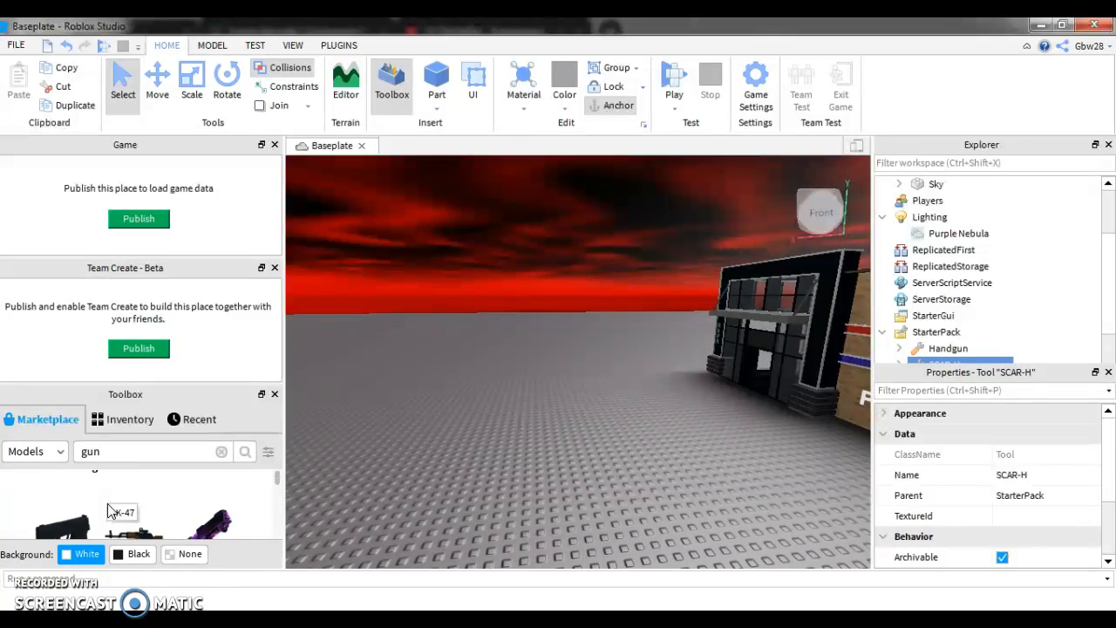
left_click(63, 524)
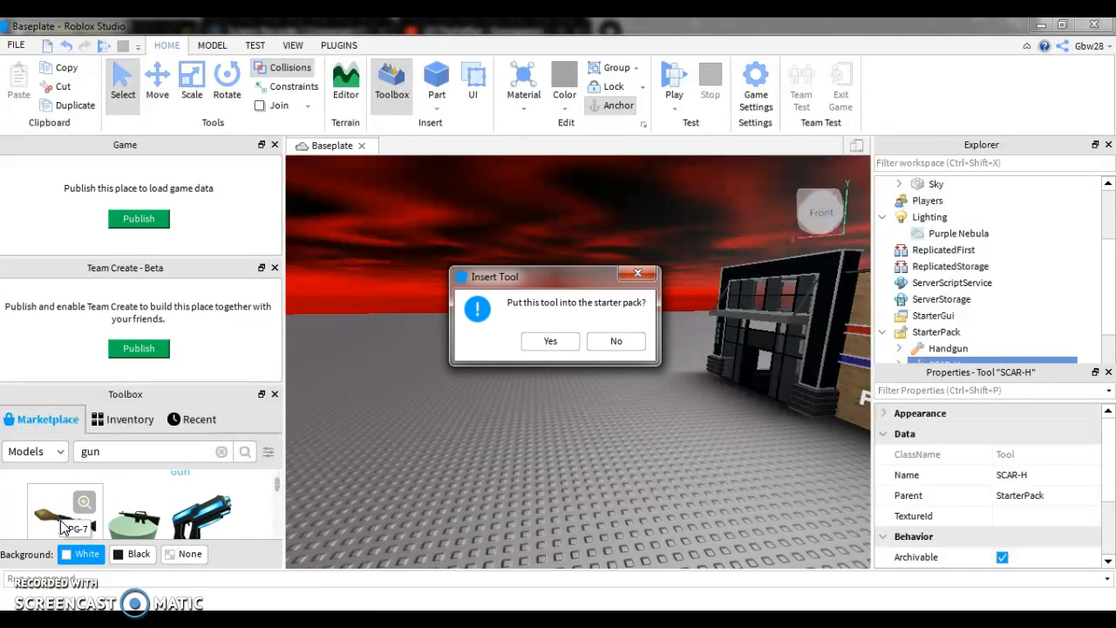
left_click(526, 340)
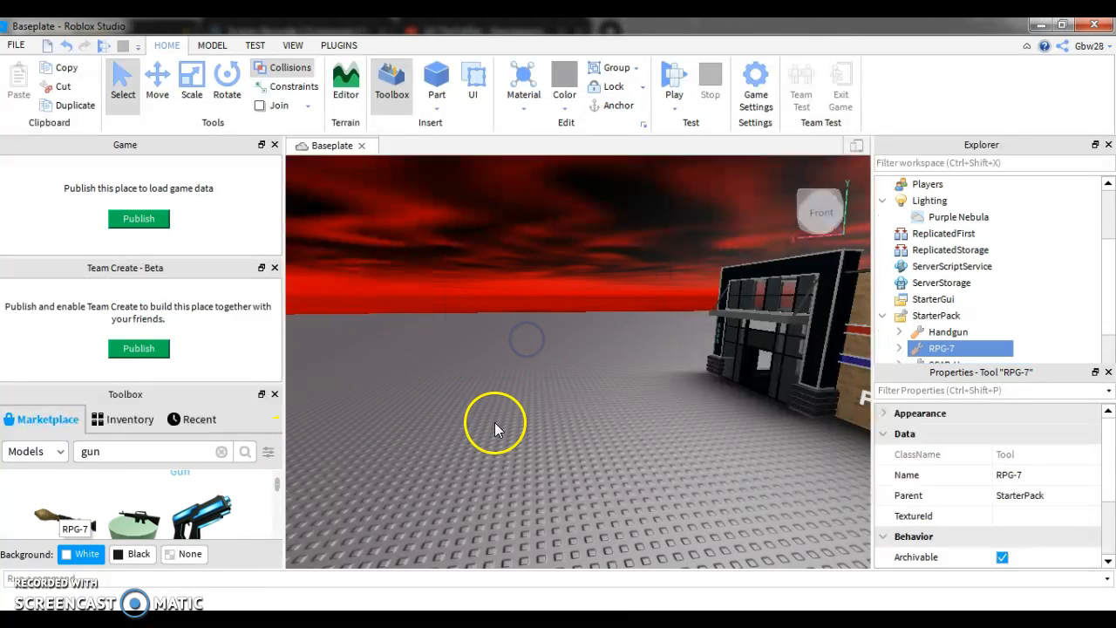
Switch to Notepad, add "after you make everythin you must test the game befoe you publish", and return to Roblox Studio.
left_click(351, 621)
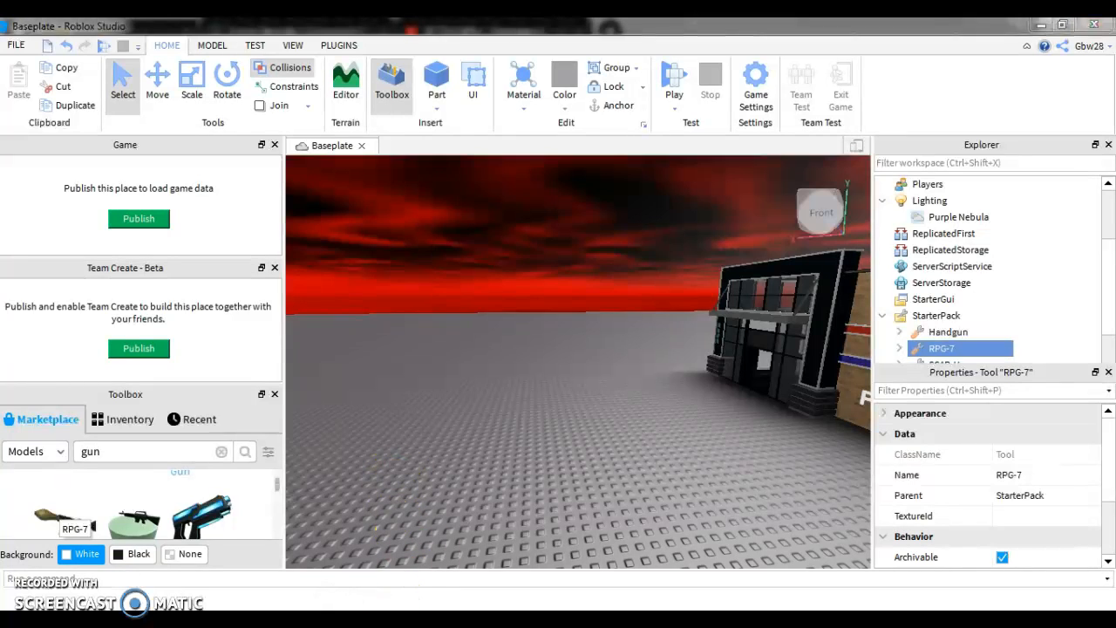
key("Return")
key("Return")
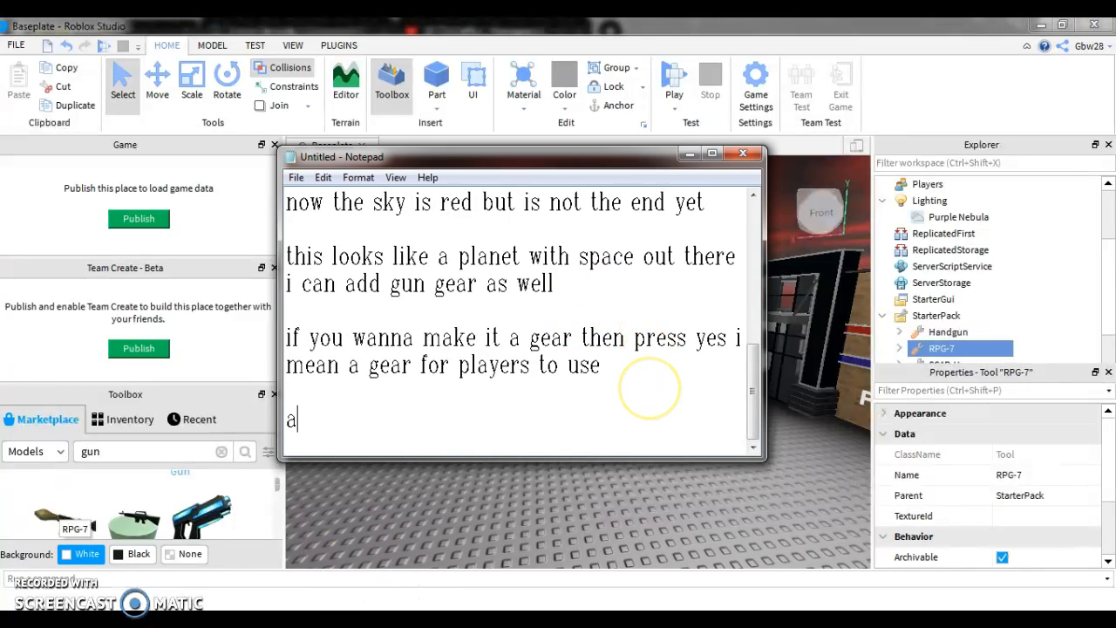
type("after u")
key("BackSpace")
type("y")
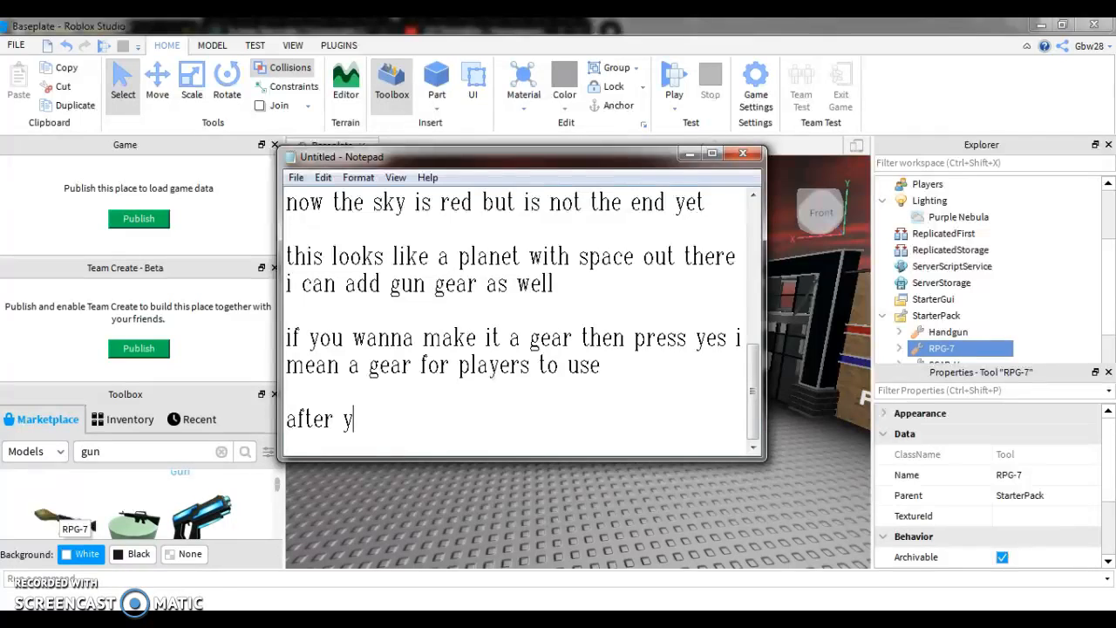
type("ou make everythin you must")
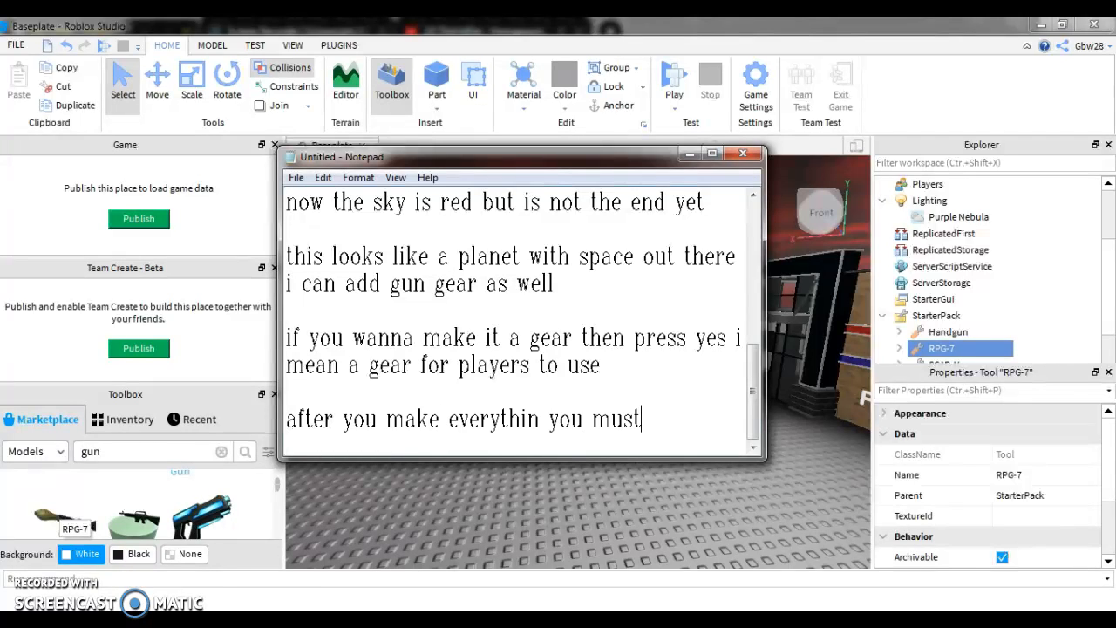
type(" test the ")
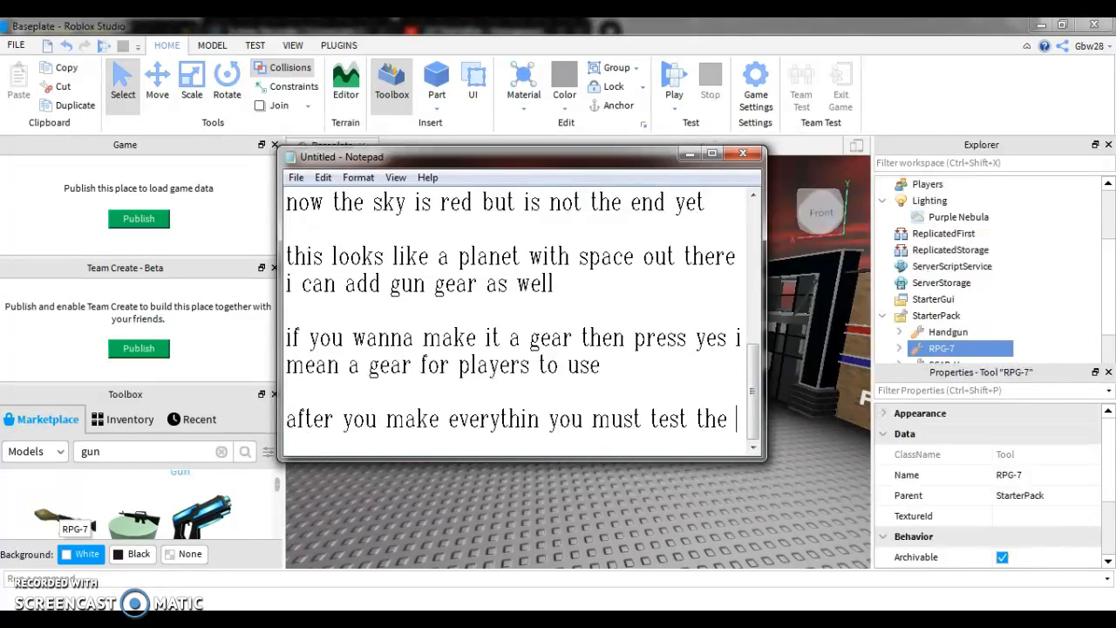
type("game befoe you publish")
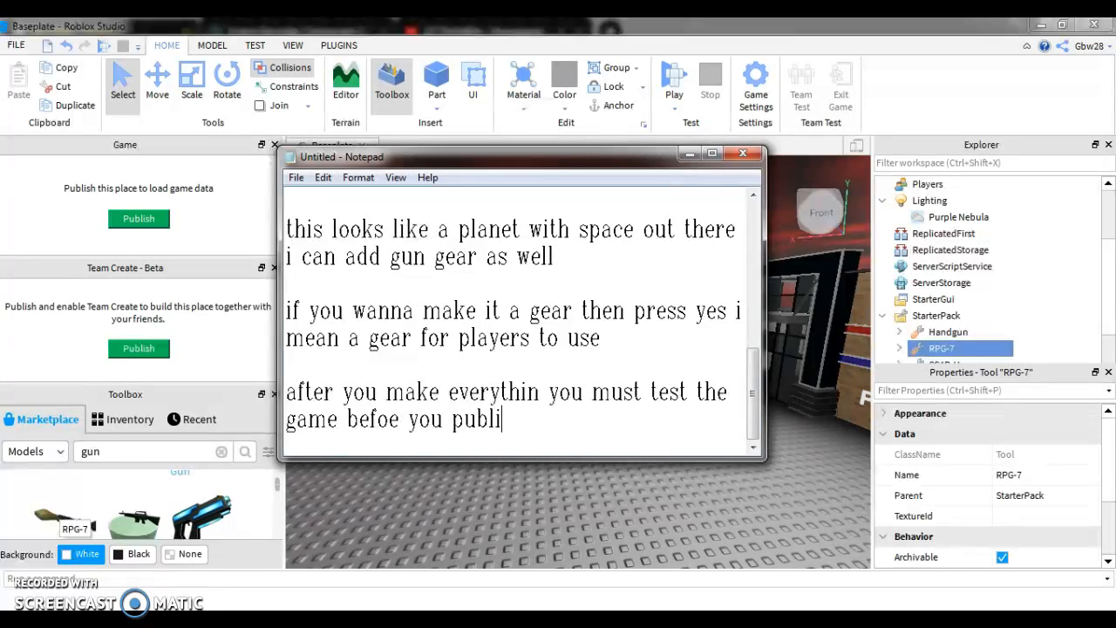
left_click(685, 153)
Look over the building from above, and switch to Notepad to add "ill teach you how to test".
key("w")
right_click_drag(676, 415, 644, 423)
key("s")
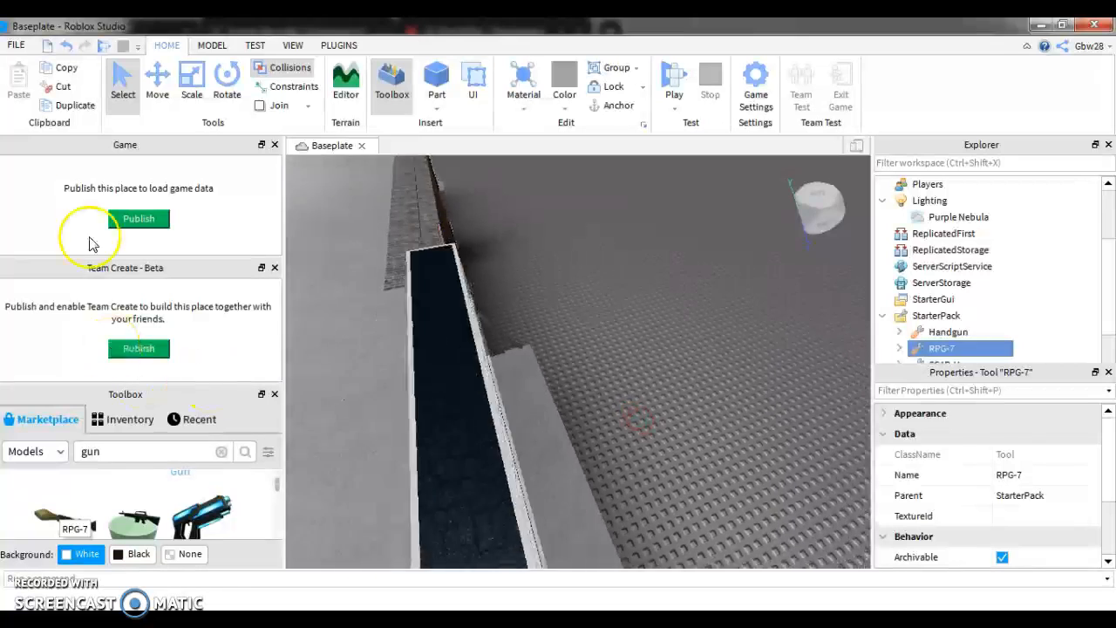
left_click(382, 617)
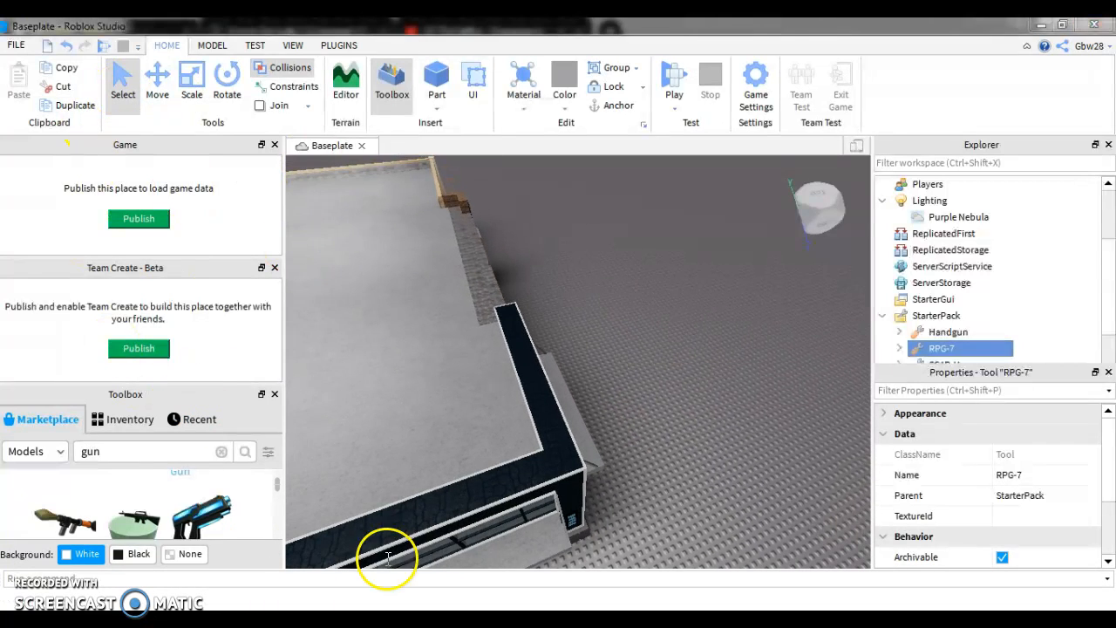
key("Return")
key("Return")
type("ill teach you how to test")
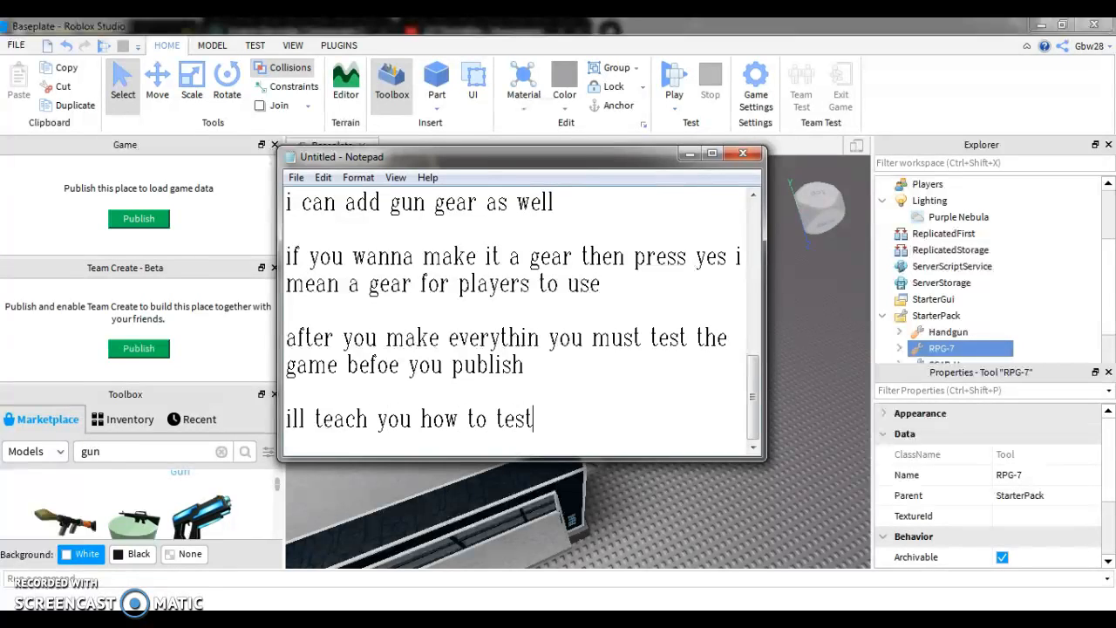
key("Return")
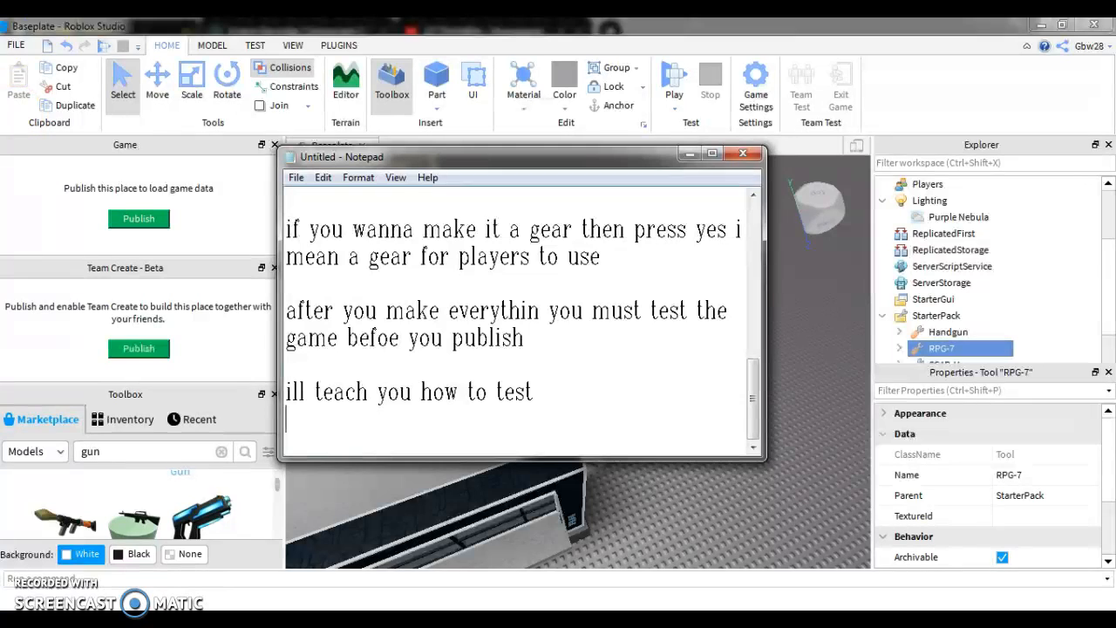
Start a playtest of the Baseplate in Roblox Studio and add "then wait..." to the Notepad instructions.
left_click(104, 51)
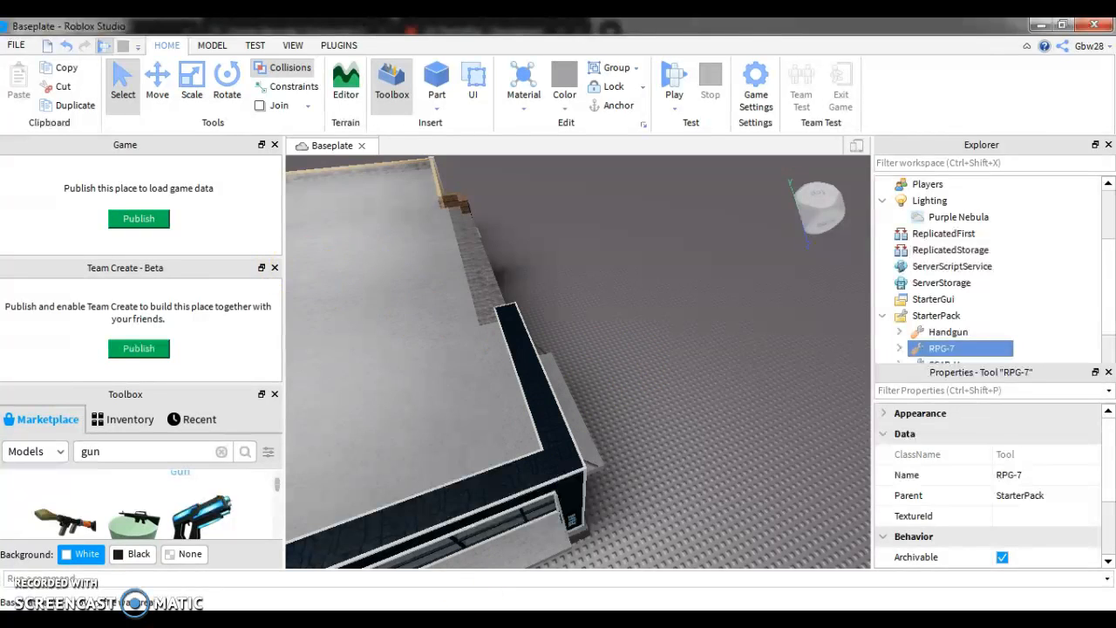
key("alt+Tab")
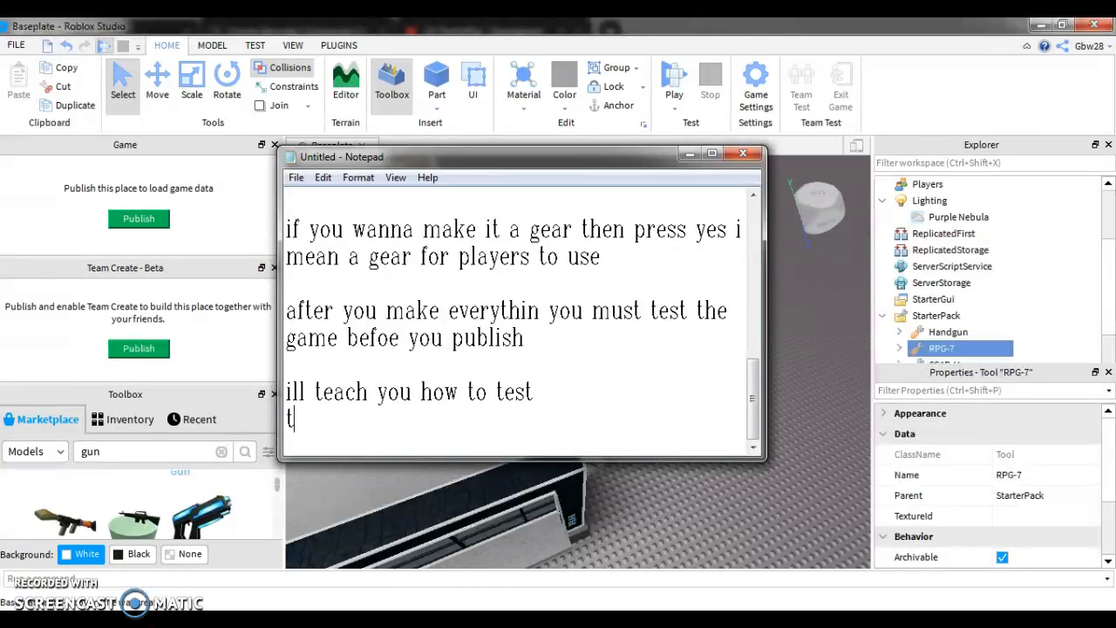
type("...")
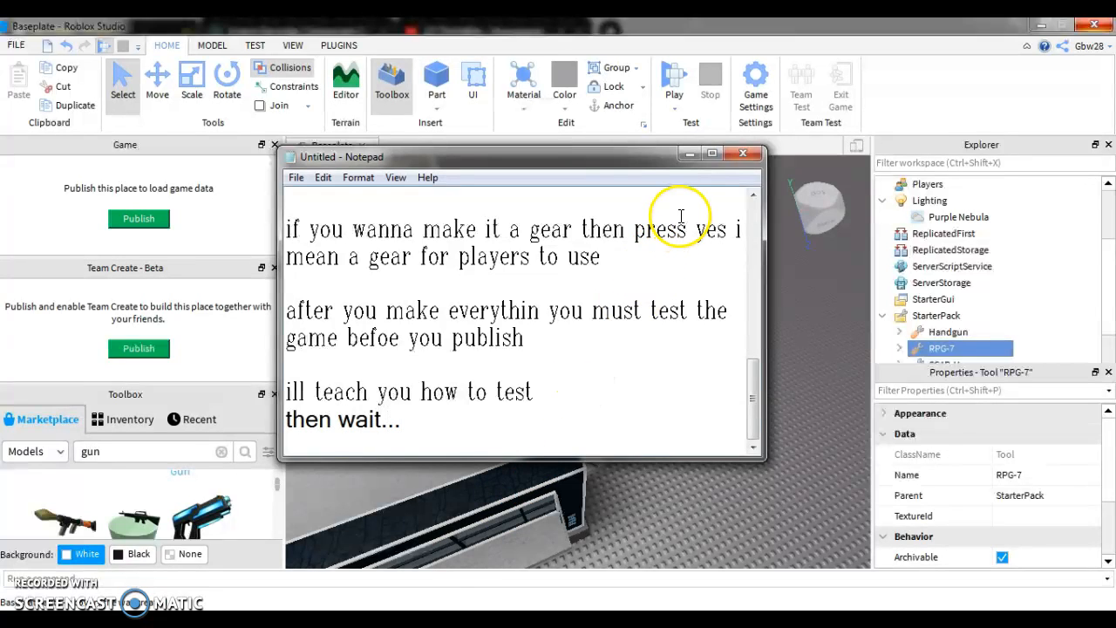
left_click(689, 155)
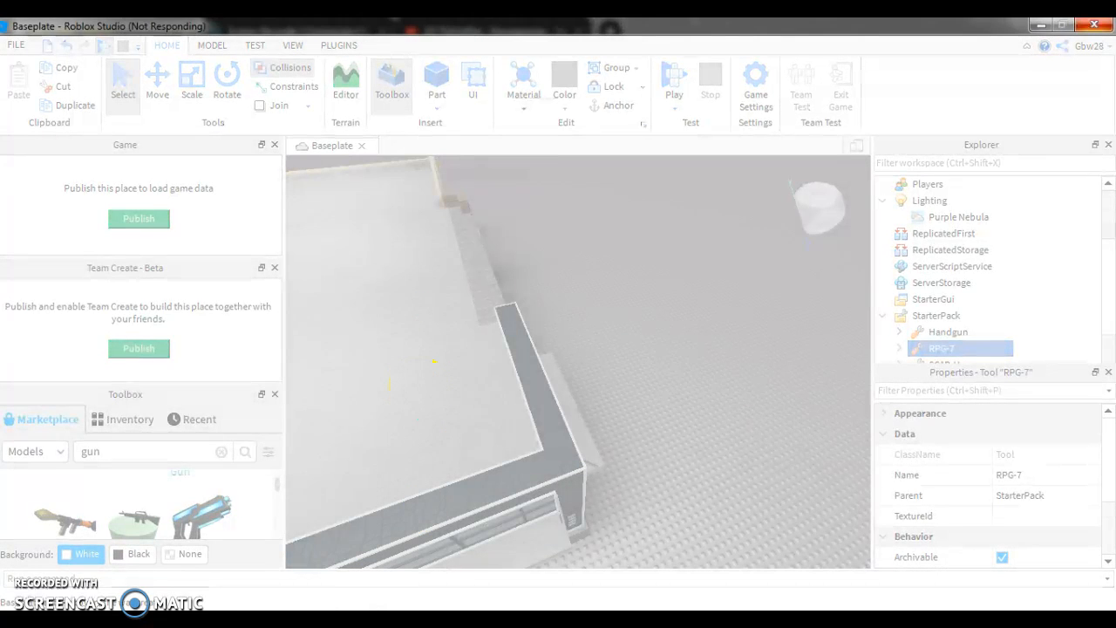
Switch to Notepad, add "sometimes is abit laggy" on a new line, and return to the playtest in Roblox Studio.
left_click(371, 619)
key("Return")
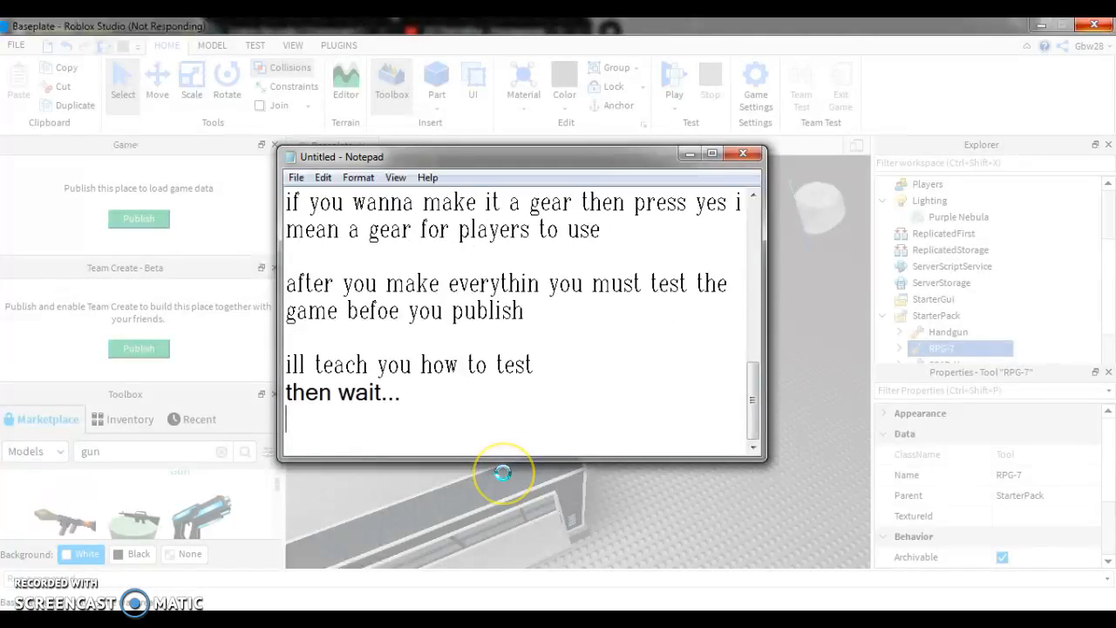
type("sometime")
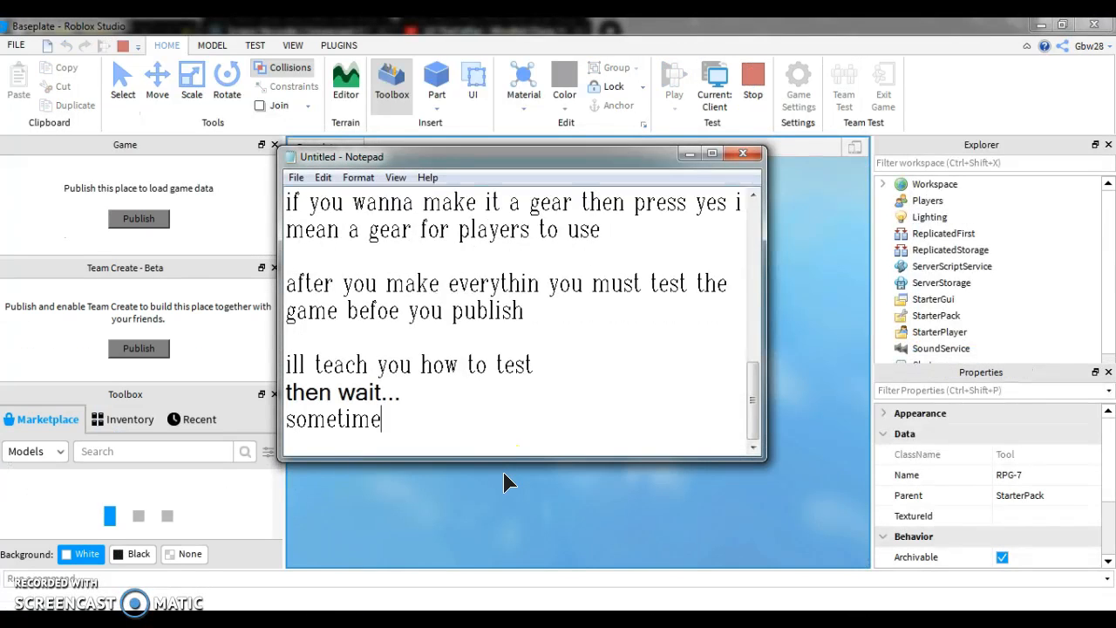
type("s is abit la")
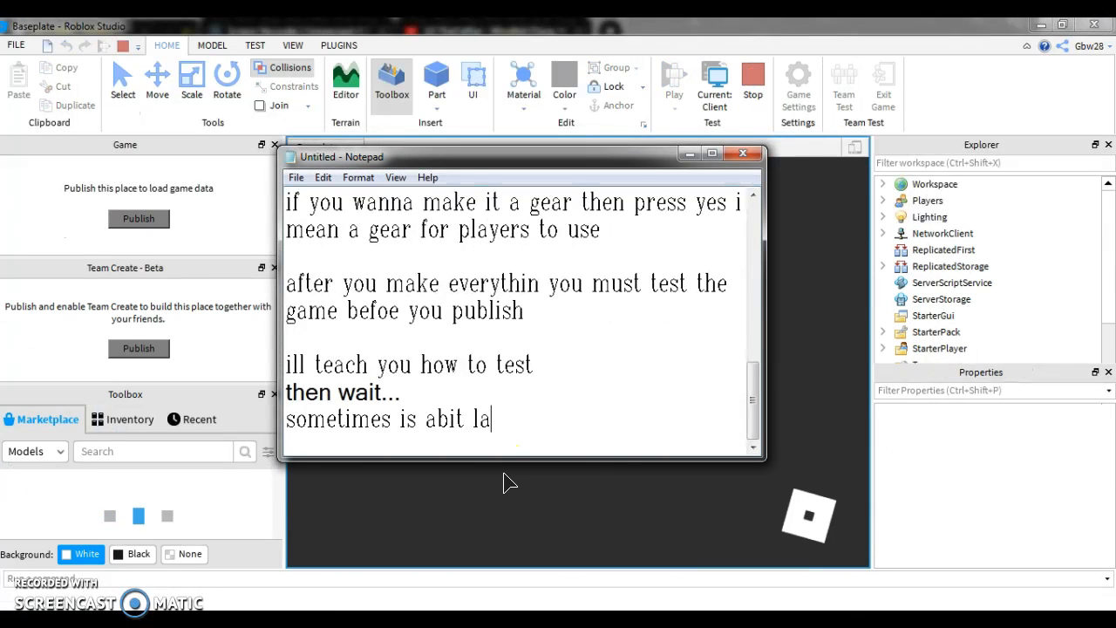
type("ggy")
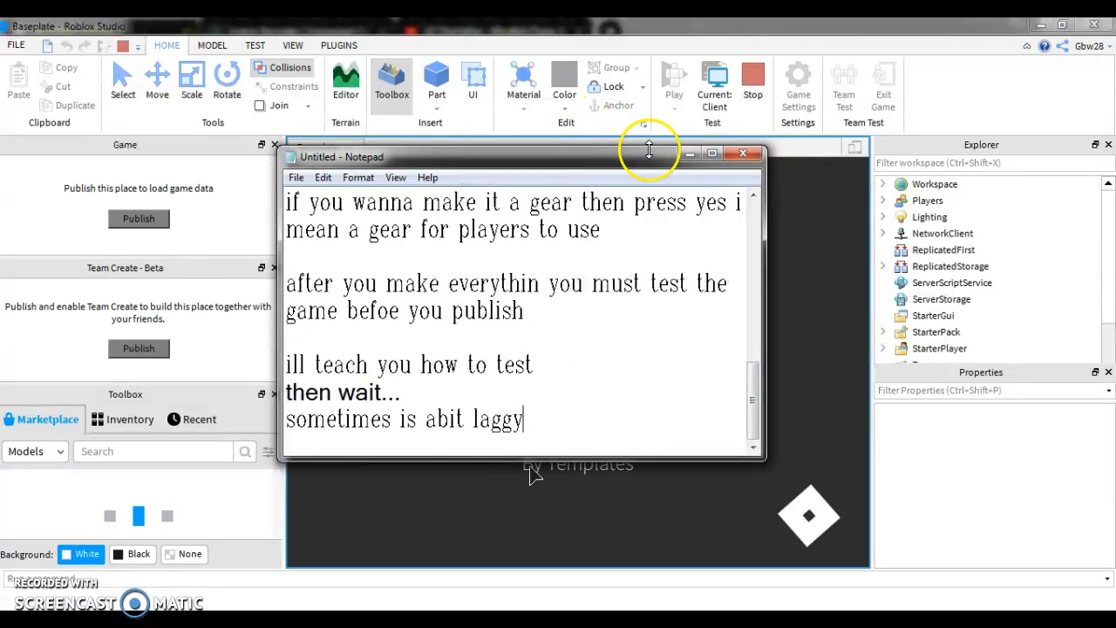
left_click(690, 155)
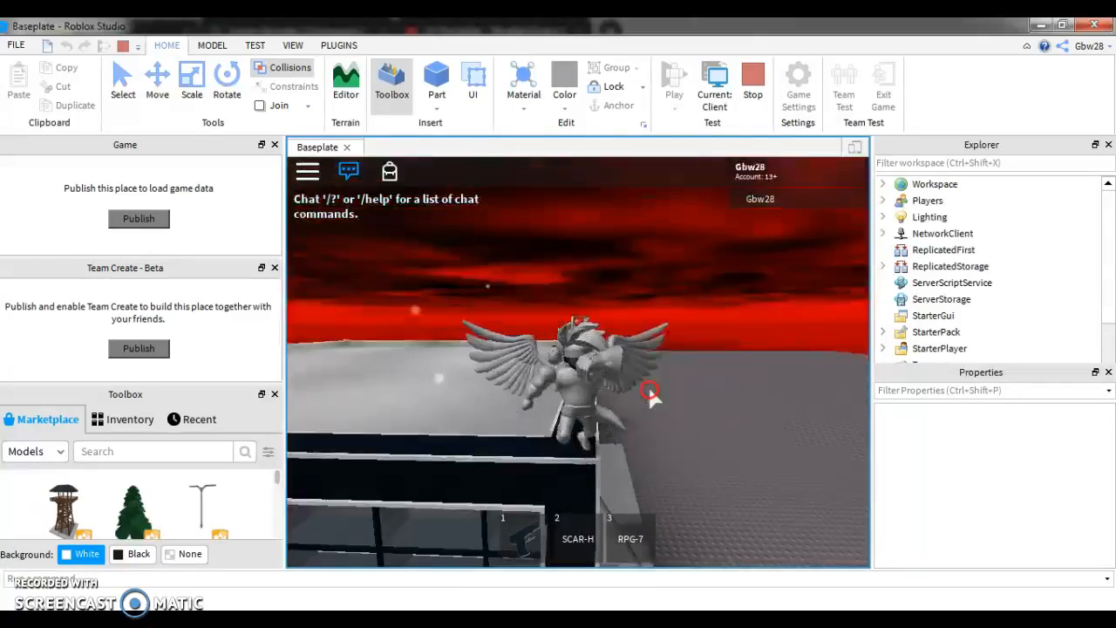
Walk the character into the shooting range building and cycle through the handgun, SCAR-H and RPG-7.
right_click_drag(650, 392, 650, 393)
key("w")
scroll(650, 393, "up", 3)
key("1")
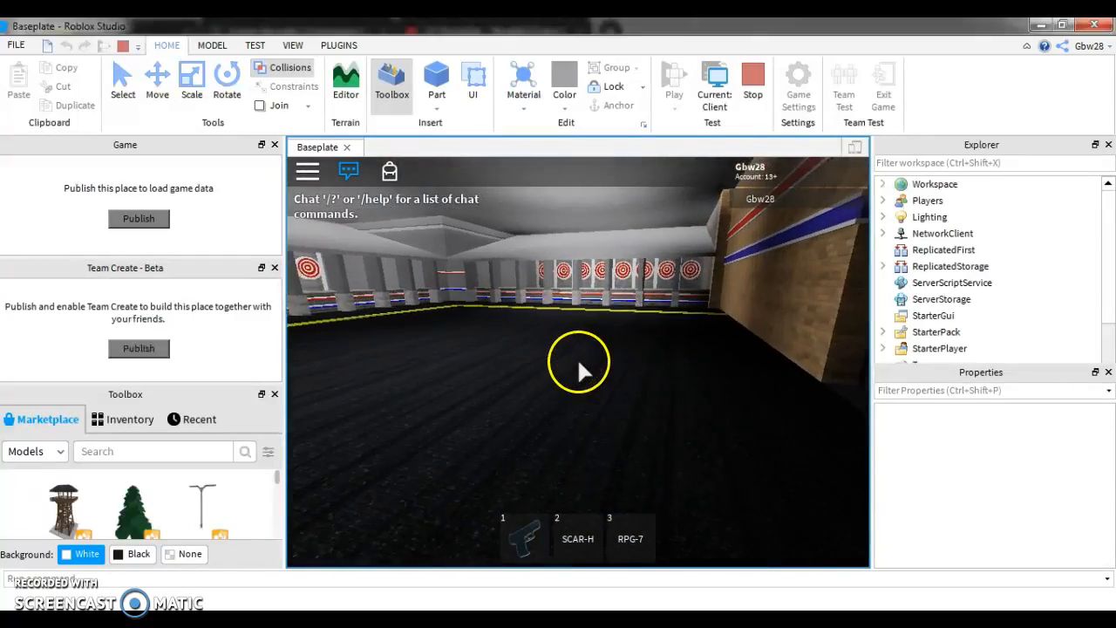
key("2")
key("3")
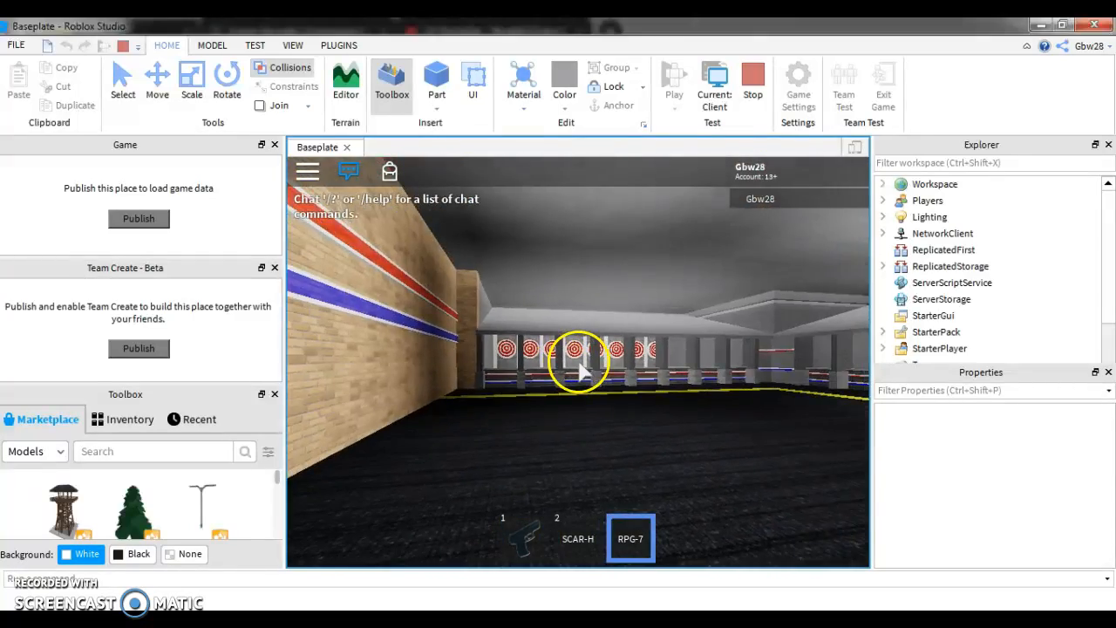
key("3")
scroll(578, 369, "down", 4)
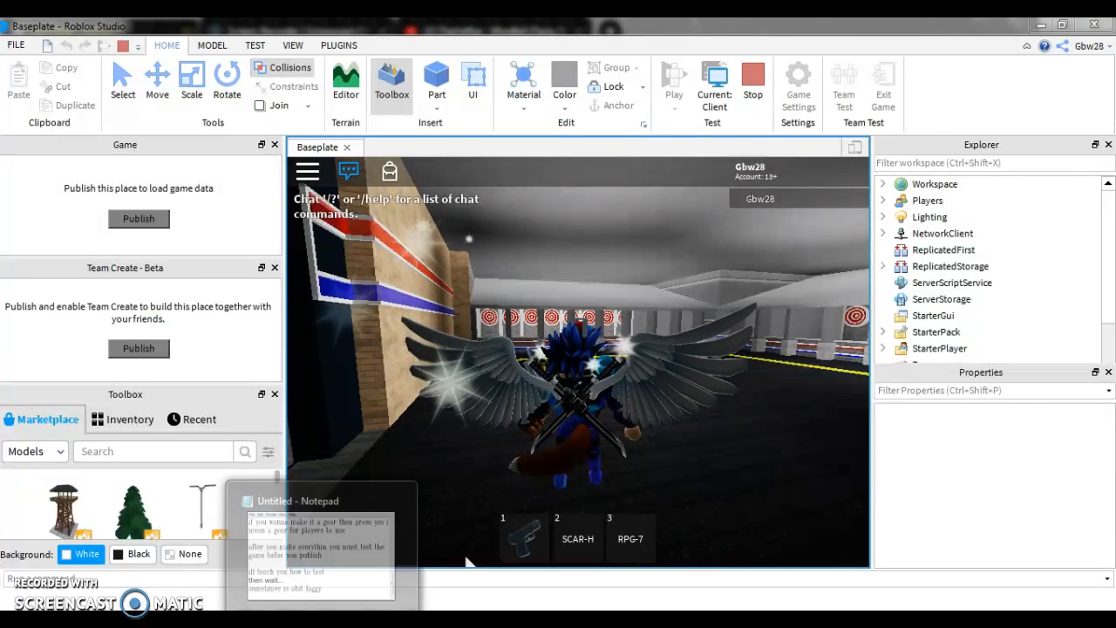
Switch to Notepad, add "see those gears?" after a blank line, and return to the playtest in Roblox Studio.
left_click(321, 619)
key("Return")
key("Return")
type("s")
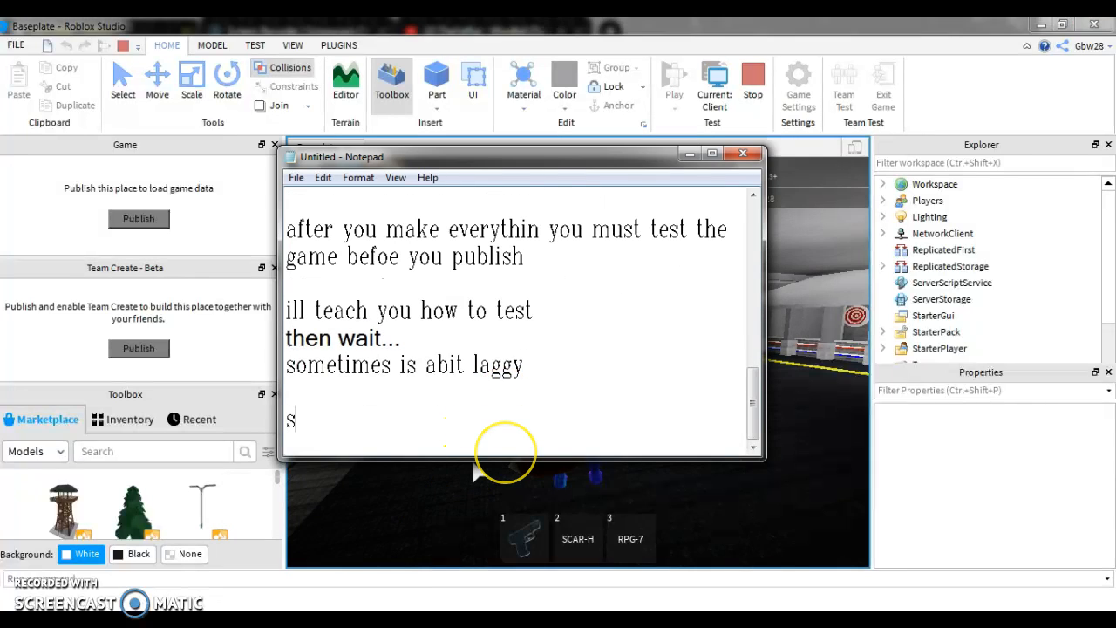
type("ee those gerad")
key("BackSpace")
type("s?")
key("BackSpace")
key("BackSpace")
key("BackSpace")
key("BackSpace")
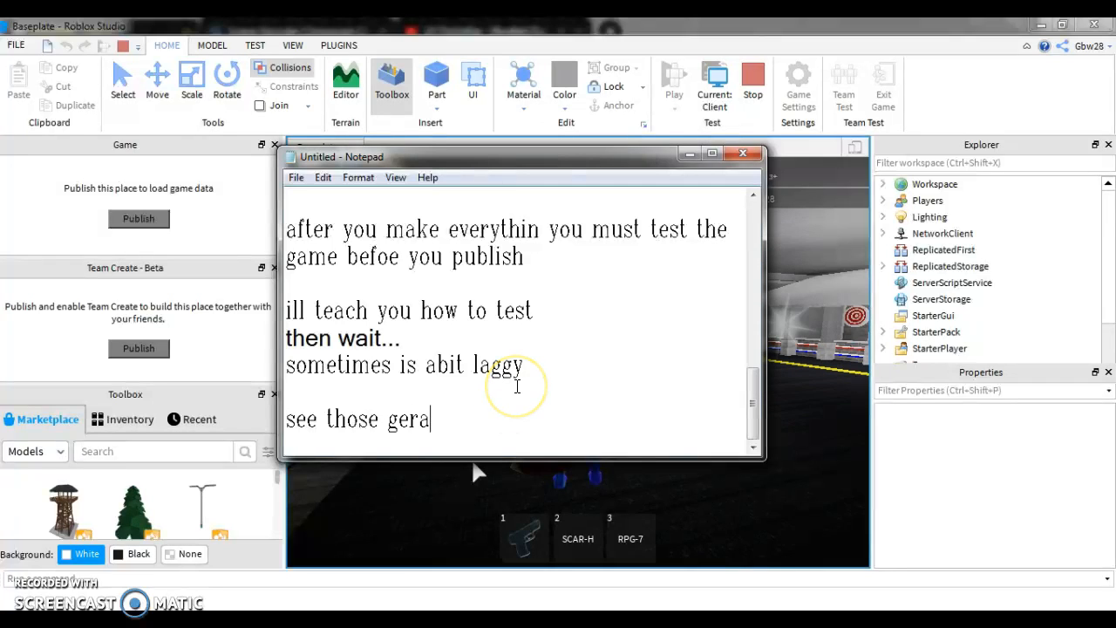
type("ars")
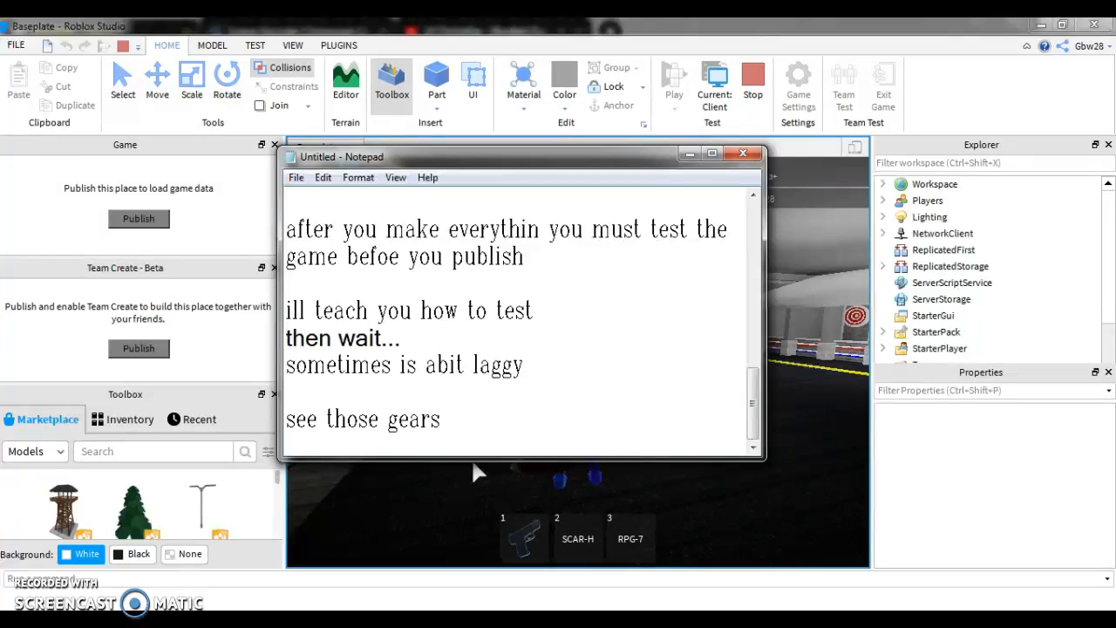
type("?")
key("Return")
left_click(689, 154)
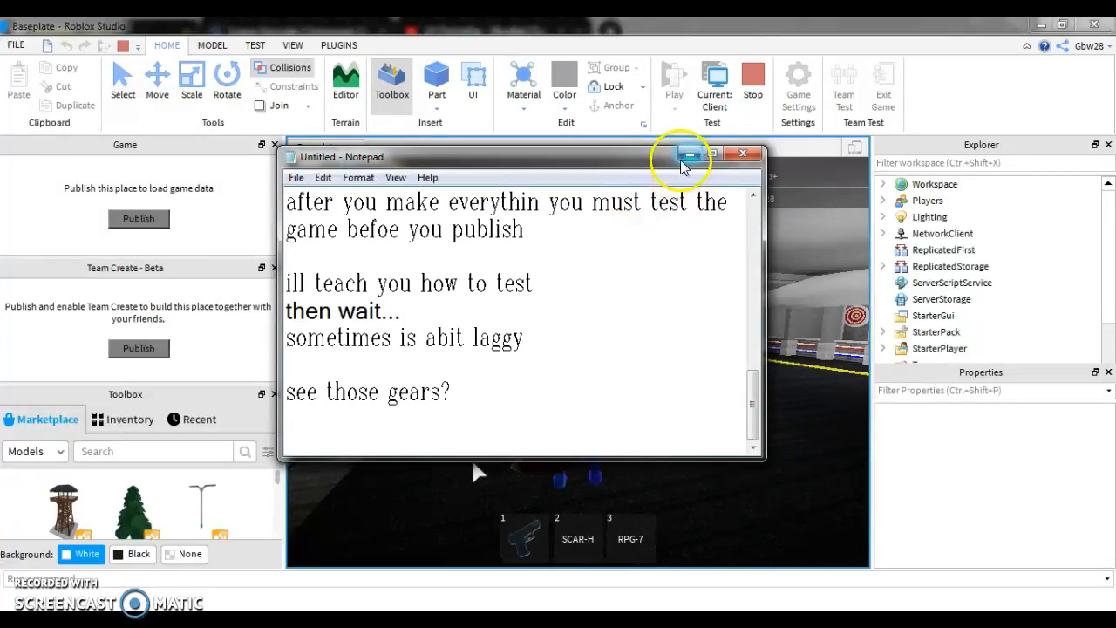
Test the handgun, SCAR-H and RPG-7 at the range's targets, firing the RPG-7, and unequip the SCAR-H.
key("w")
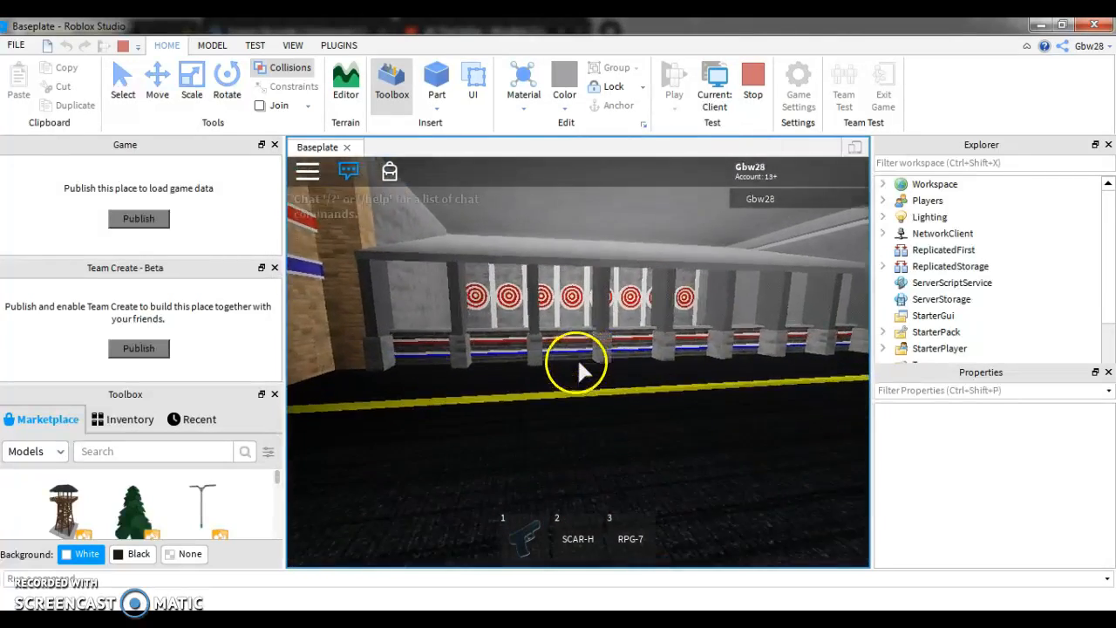
key("1")
key("w")
right_click_drag(577, 359, 578, 361)
key("s")
key("2")
key("w")
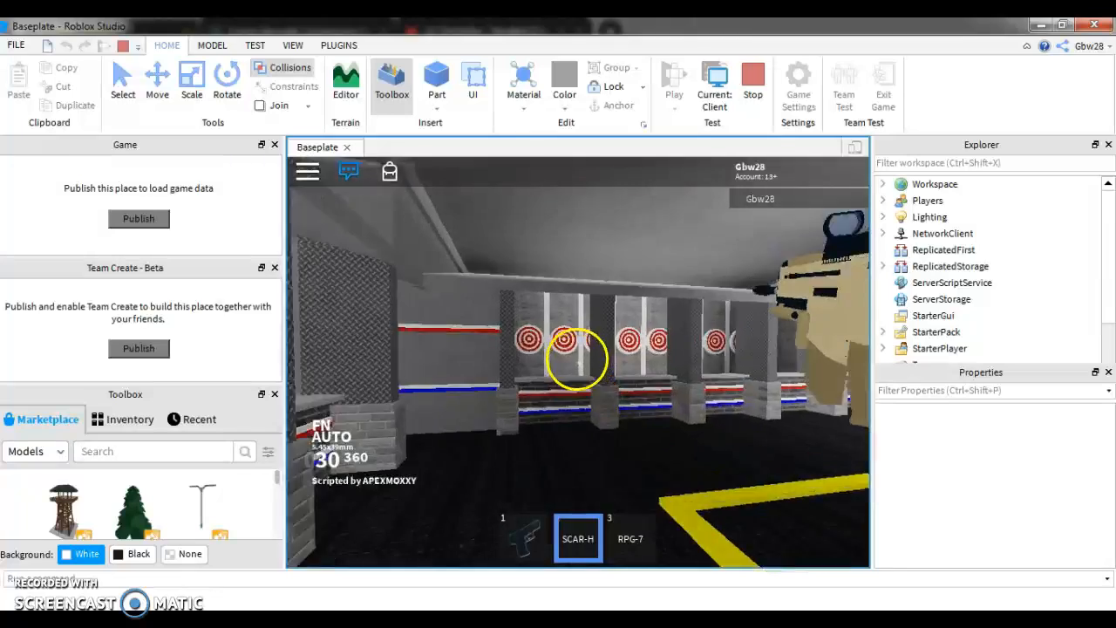
right_click_drag(579, 360, 578, 362)
key("3")
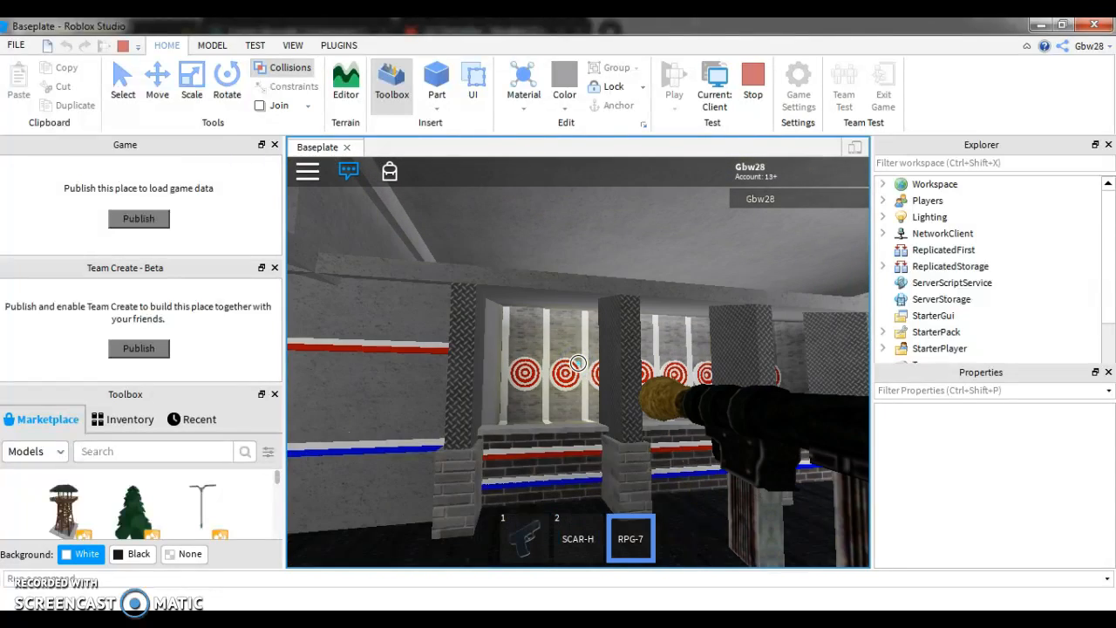
left_click(578, 362)
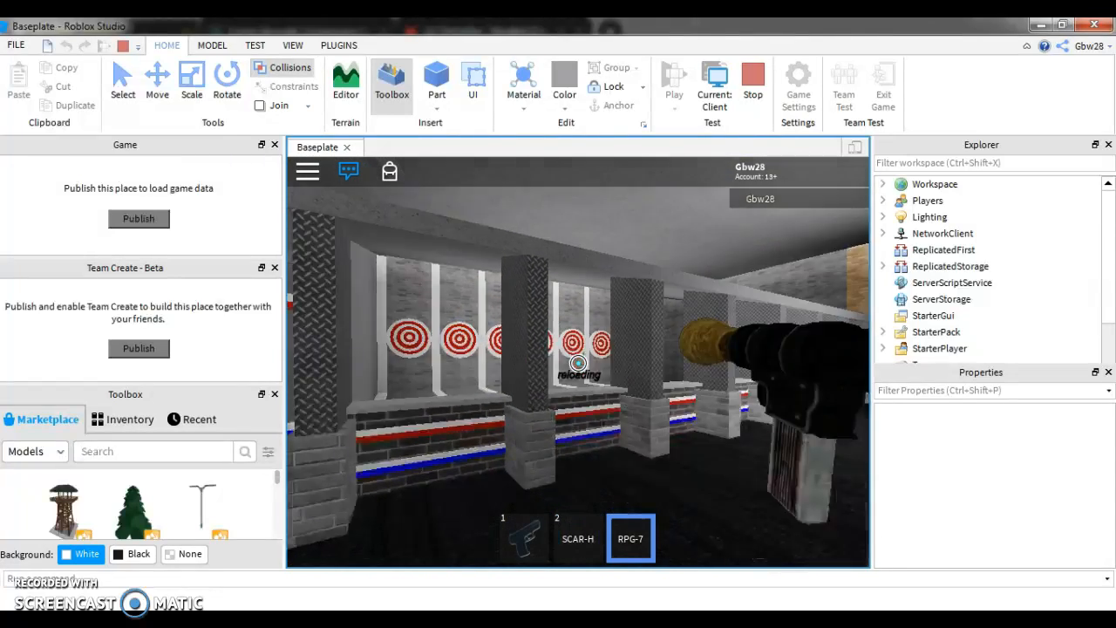
key("2")
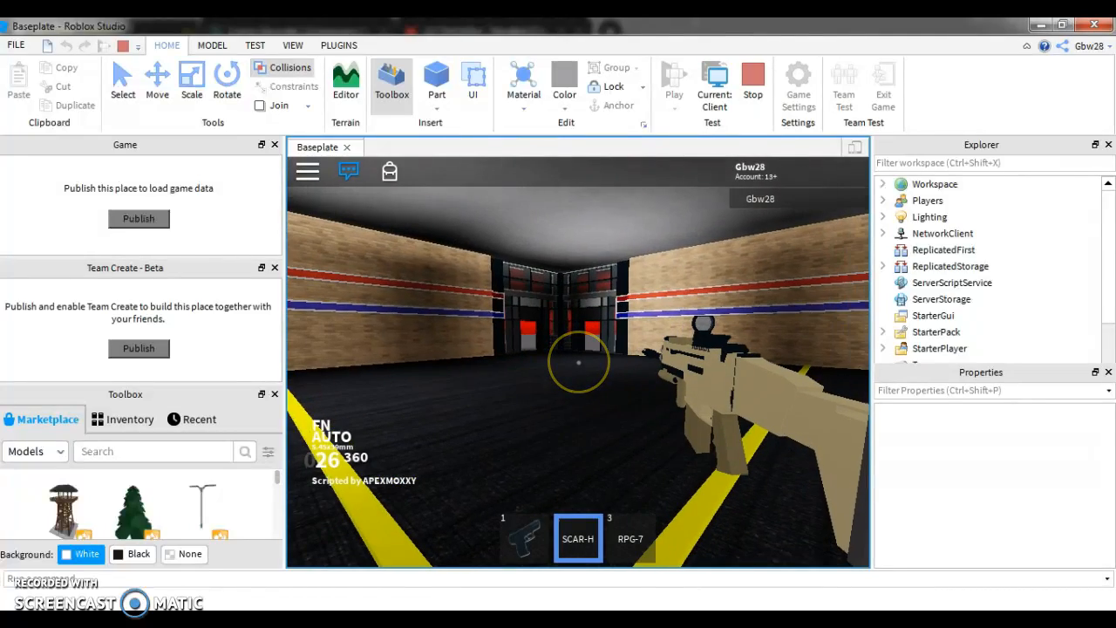
key("2")
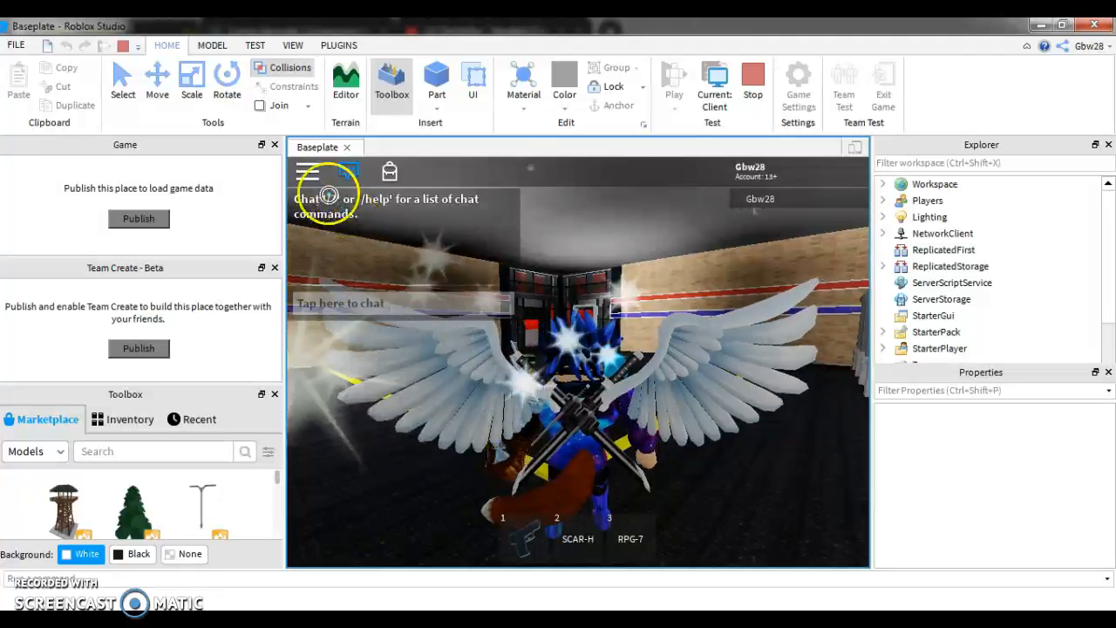
Leave the playtest from the in-game menu, confirm leaving, and view the whole building in the editor.
left_click(307, 171)
left_click(504, 529)
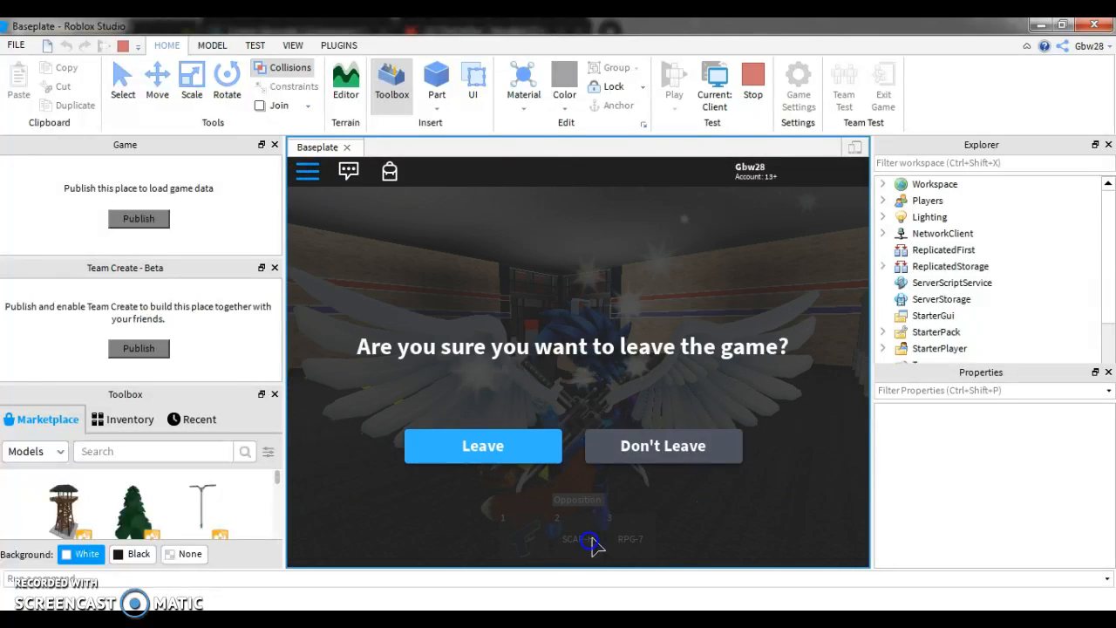
left_click(493, 445)
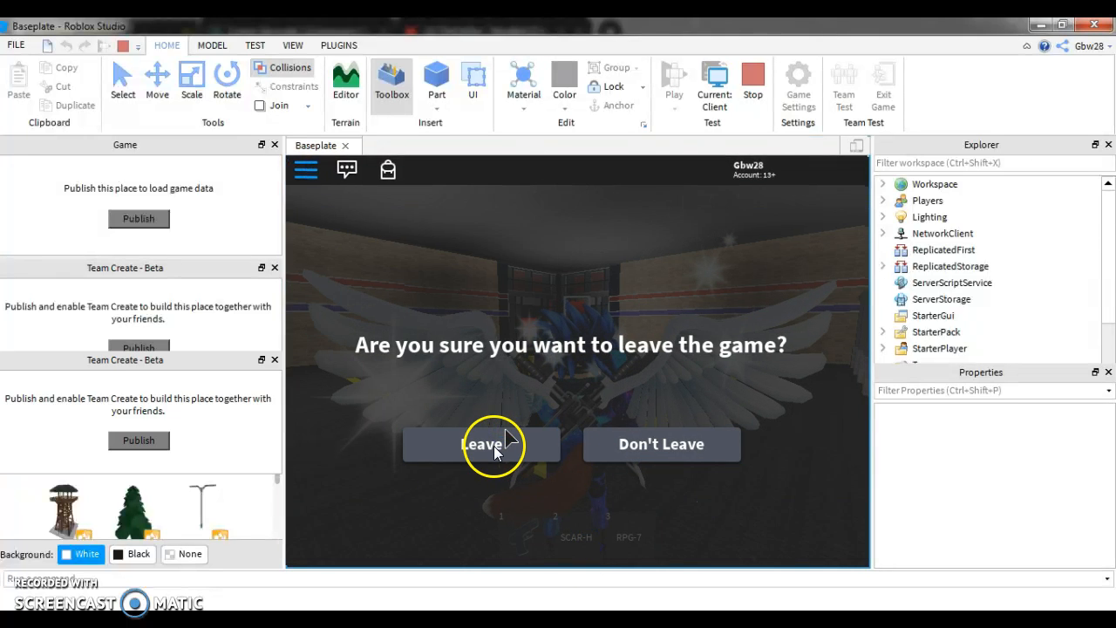
right_click_drag(521, 412, 526, 403)
key("s")
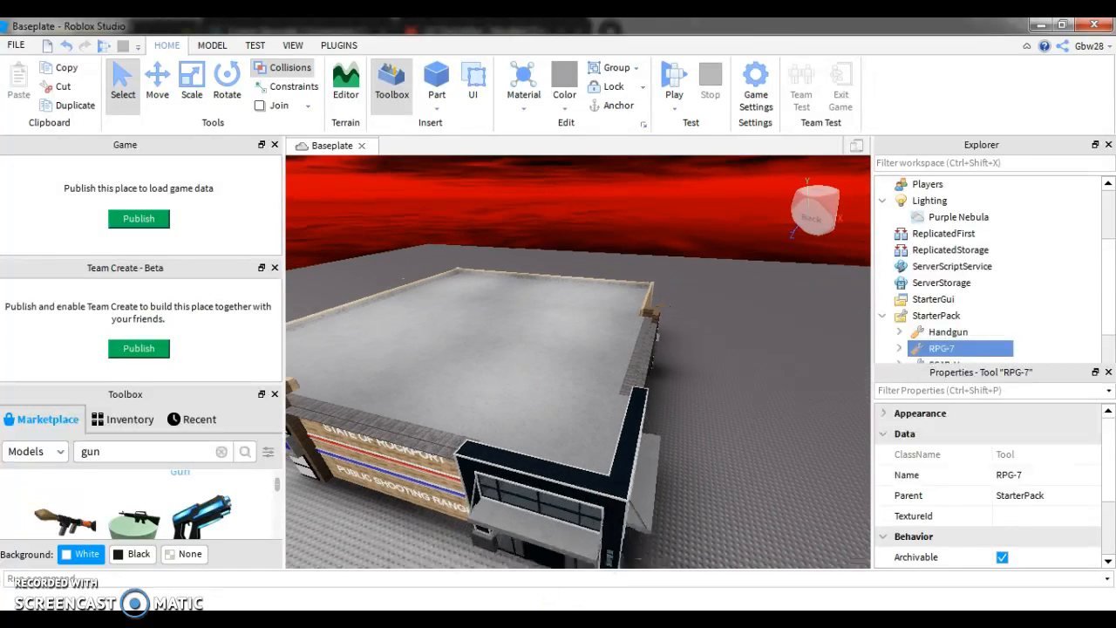
Switch to Notepad, add the line "so this is my end of creating the game", and return to the building in Roblox Studio.
key("alt+Tab")
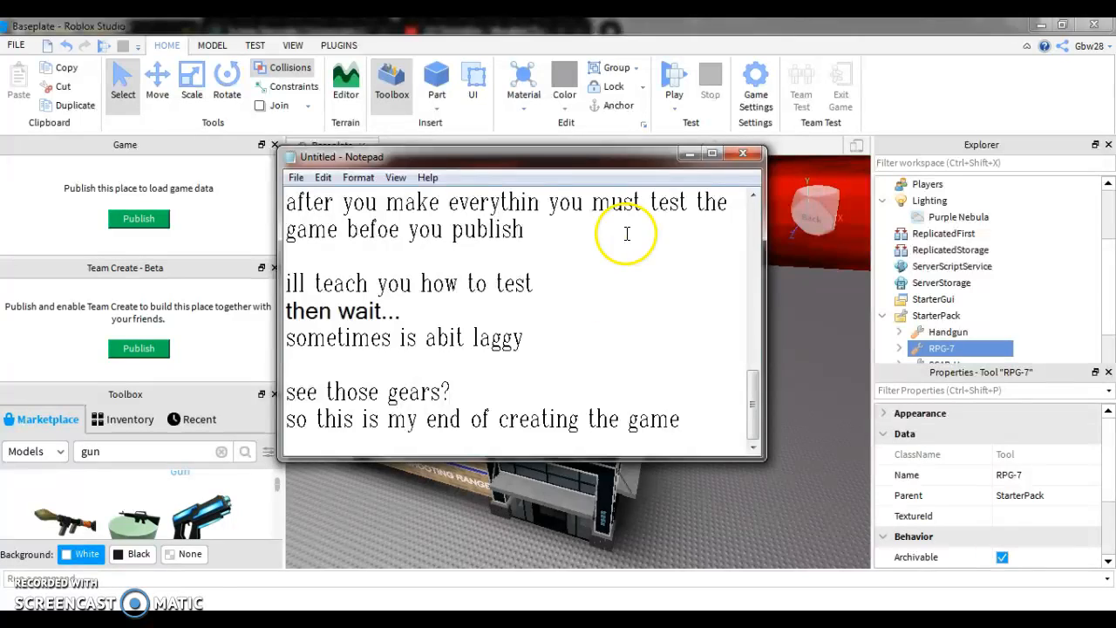
left_click(689, 153)
right_click_drag(450, 301, 585, 384)
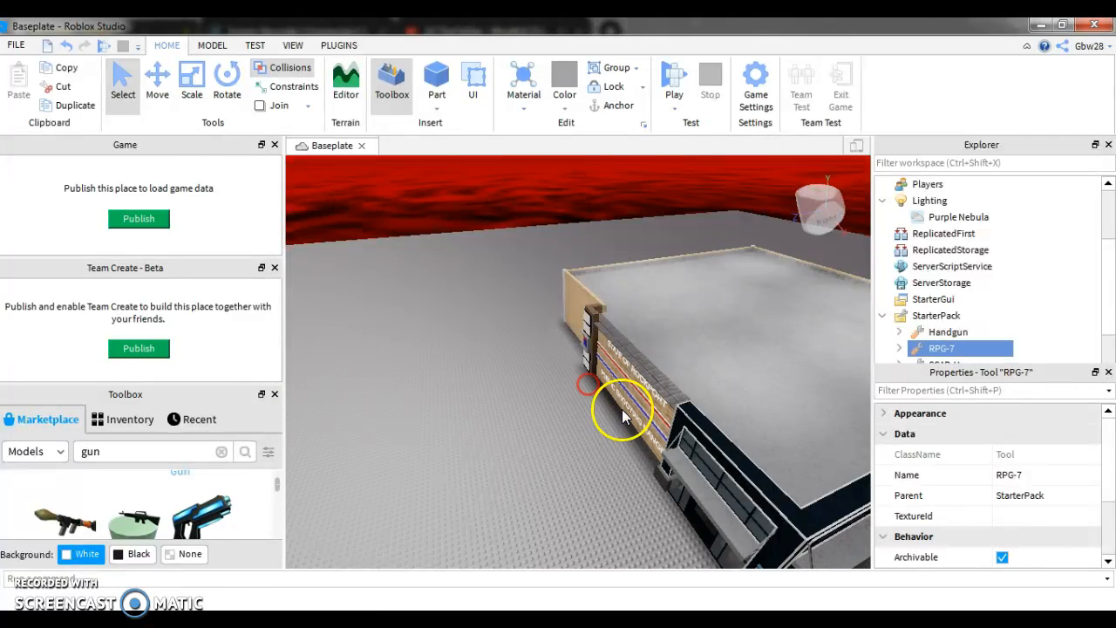
left_click(15, 44)
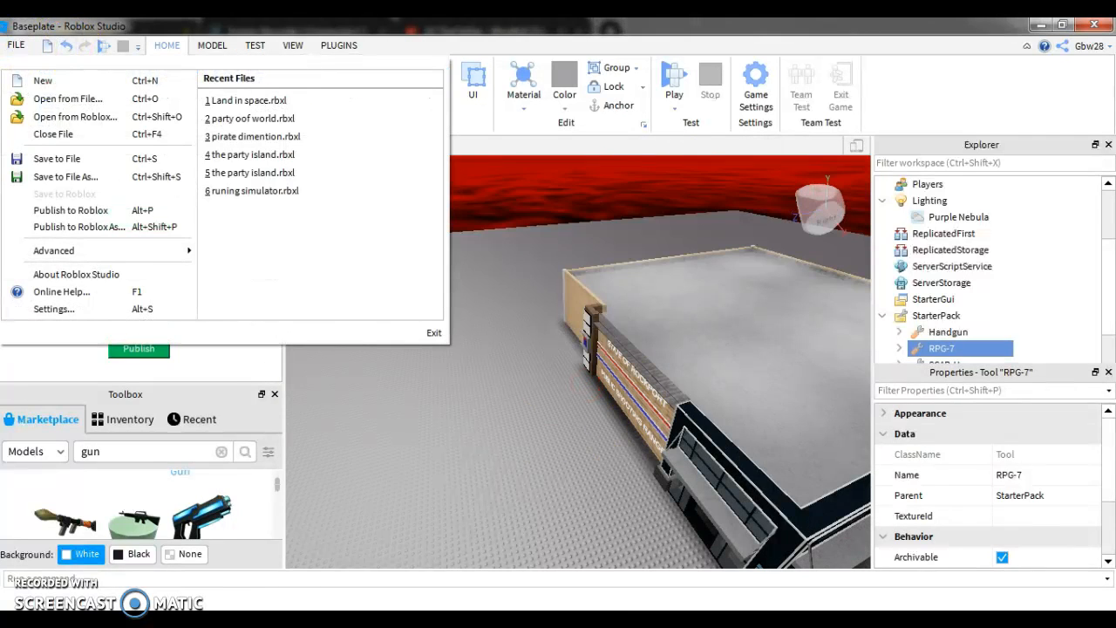
left_click(17, 45)
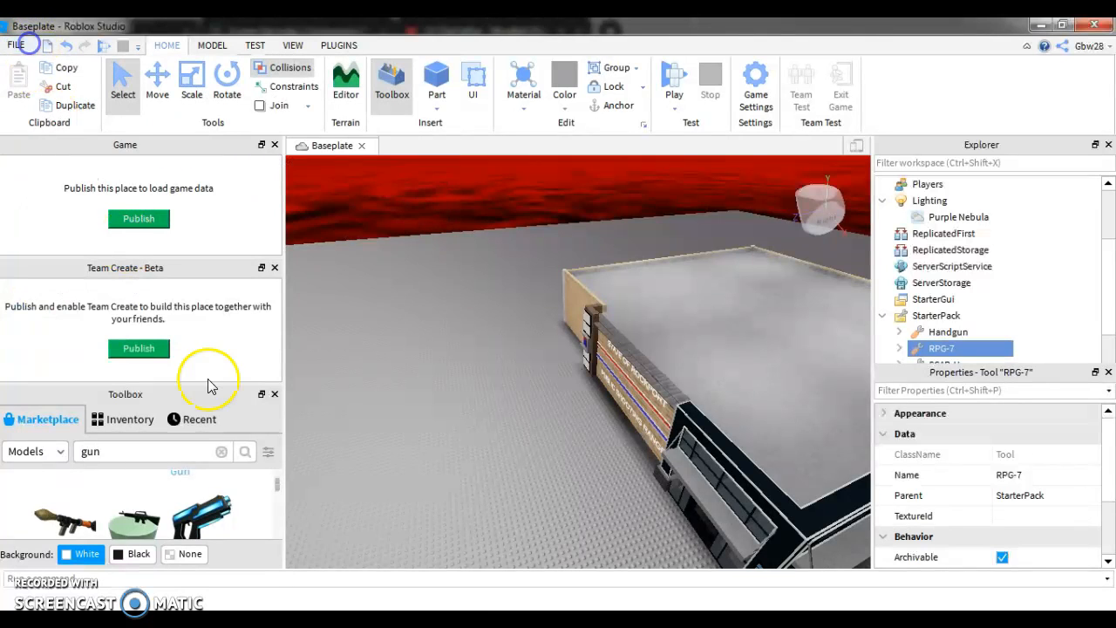
Switch to Notepad and add "then now im going to publish it to roblox" and "follow my ways", each after a blank line.
left_click(327, 614)
key("Return")
key("Return")
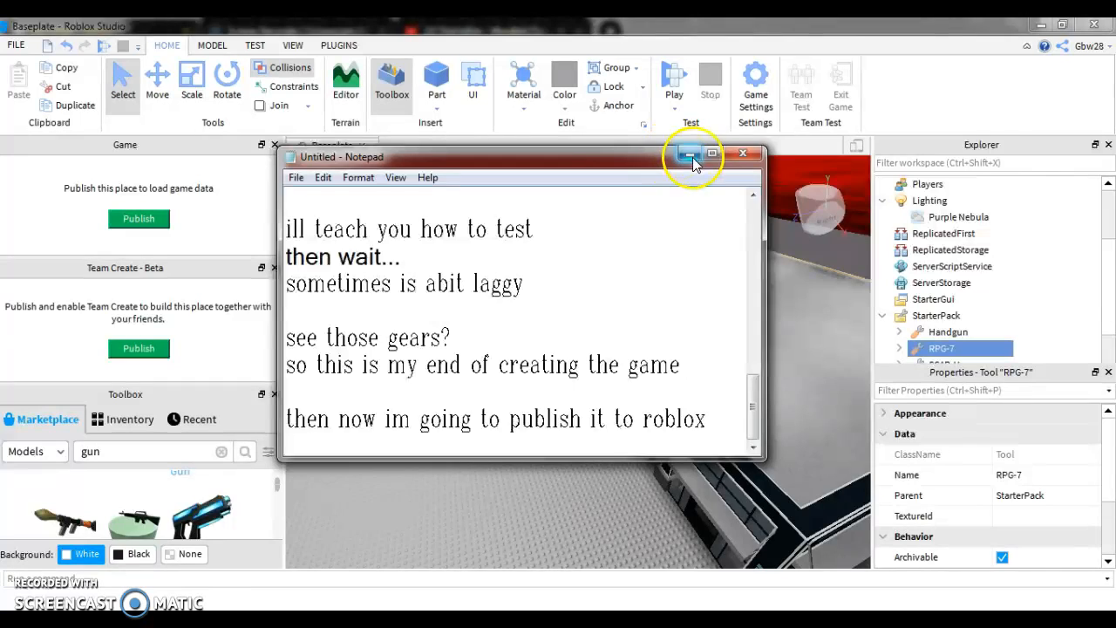
key("Return")
key("Return")
type("follow my ways")
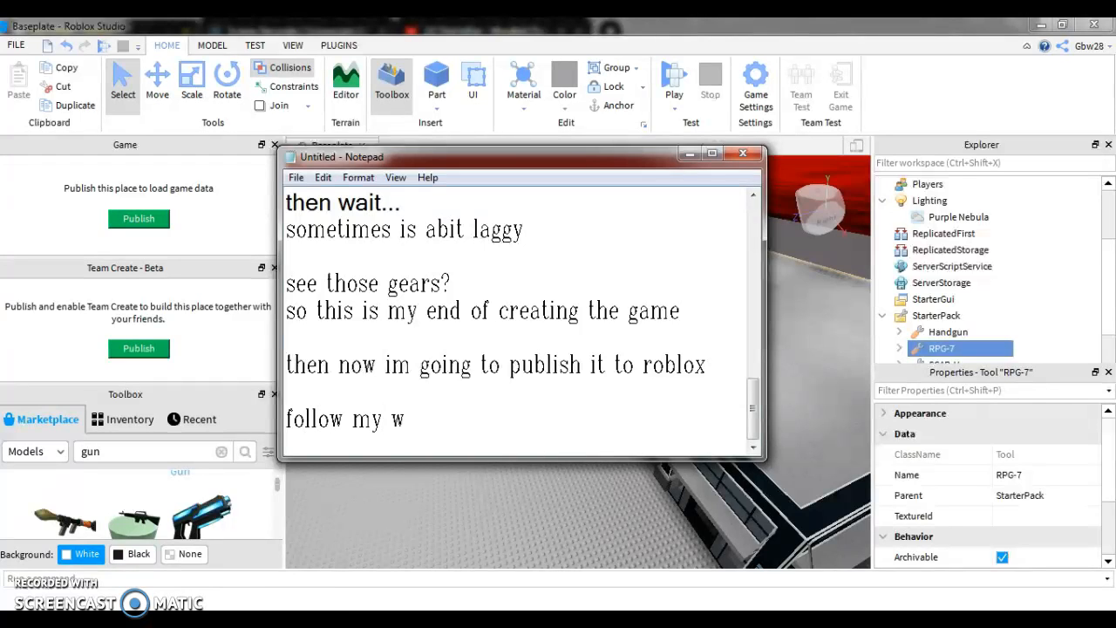
Return to Roblox Studio and start publishing the place with Publish to Roblox As.
left_click(690, 154)
left_click(16, 45)
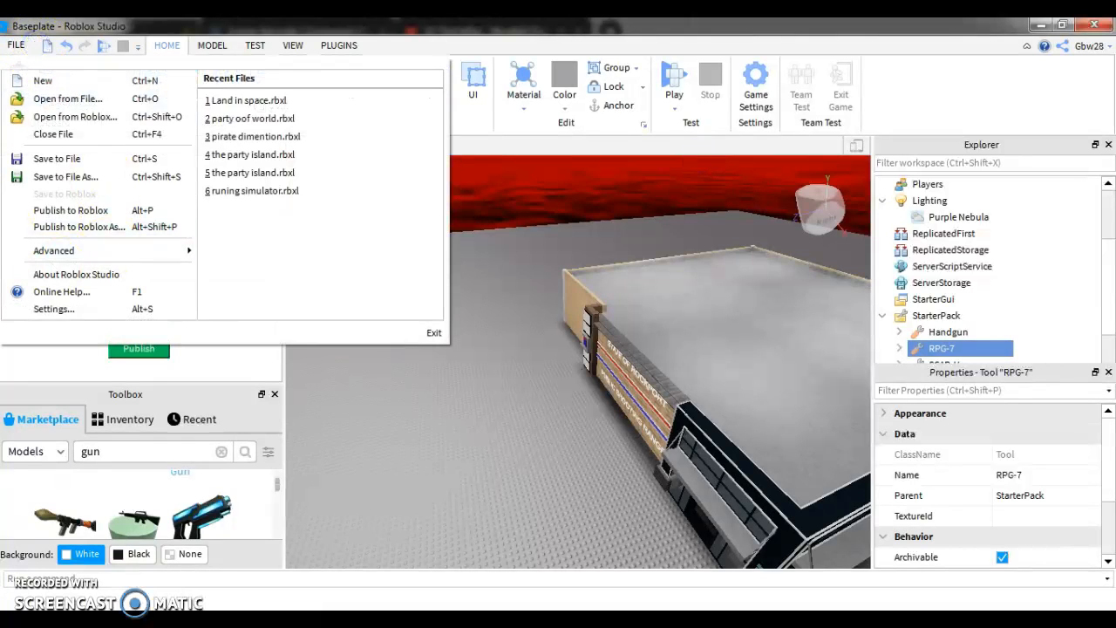
left_click(80, 226)
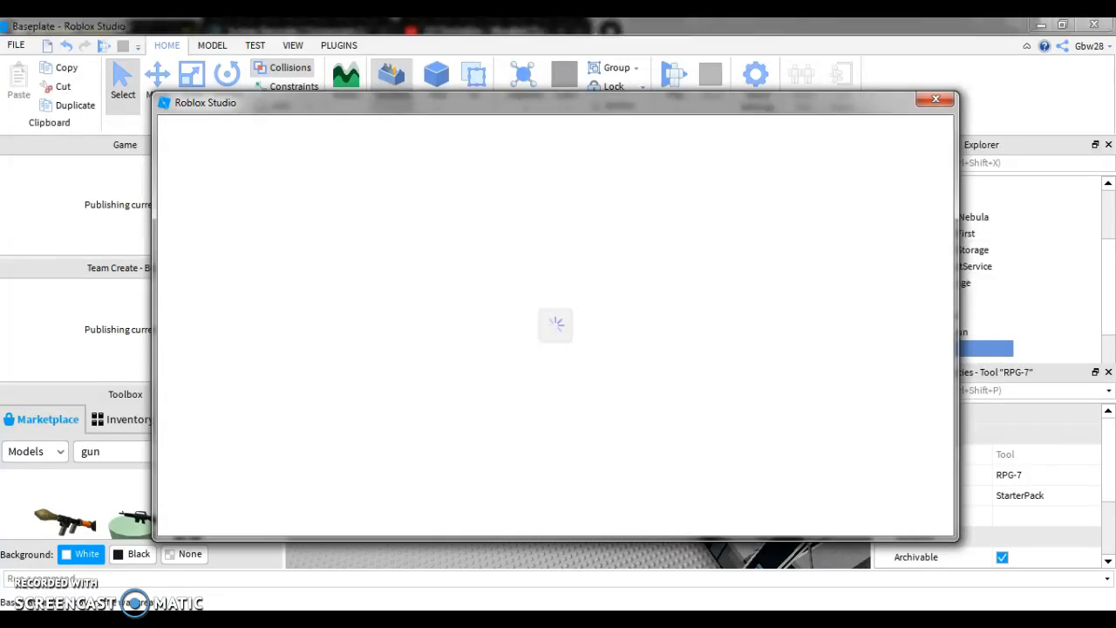
Switch to Notepad, add the line "put it public", and return to the publishing dialog in Roblox Studio.
left_click(309, 610)
key("Return")
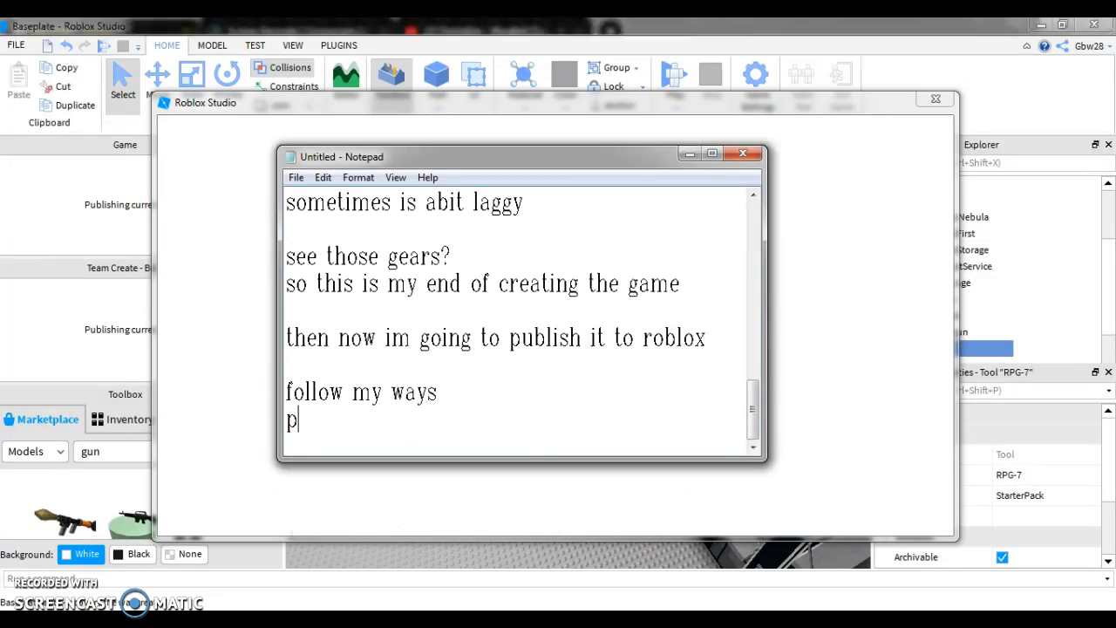
type("put it public")
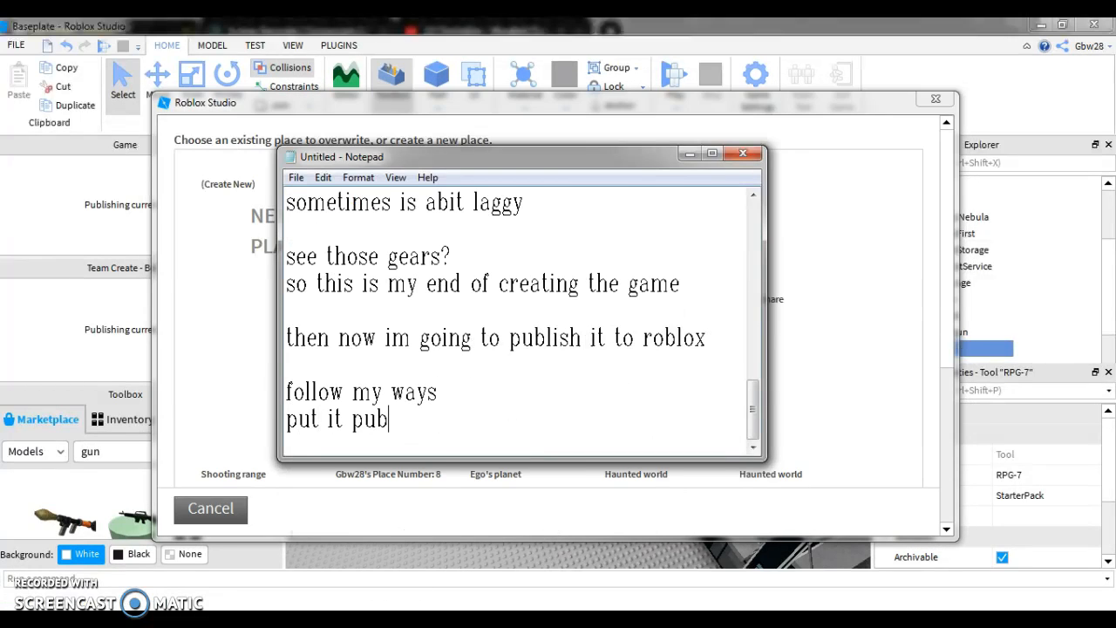
left_click(689, 154)
Choose to create a new place, name it "shooting range double", and set its privacy to Public.
left_click(294, 268)
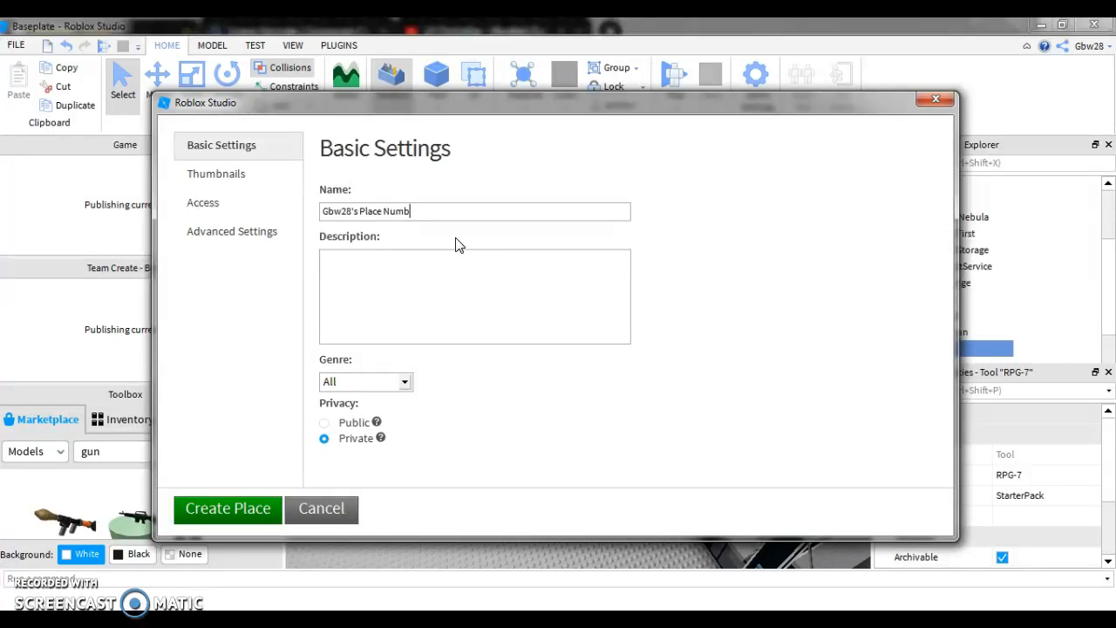
type("shooting range double")
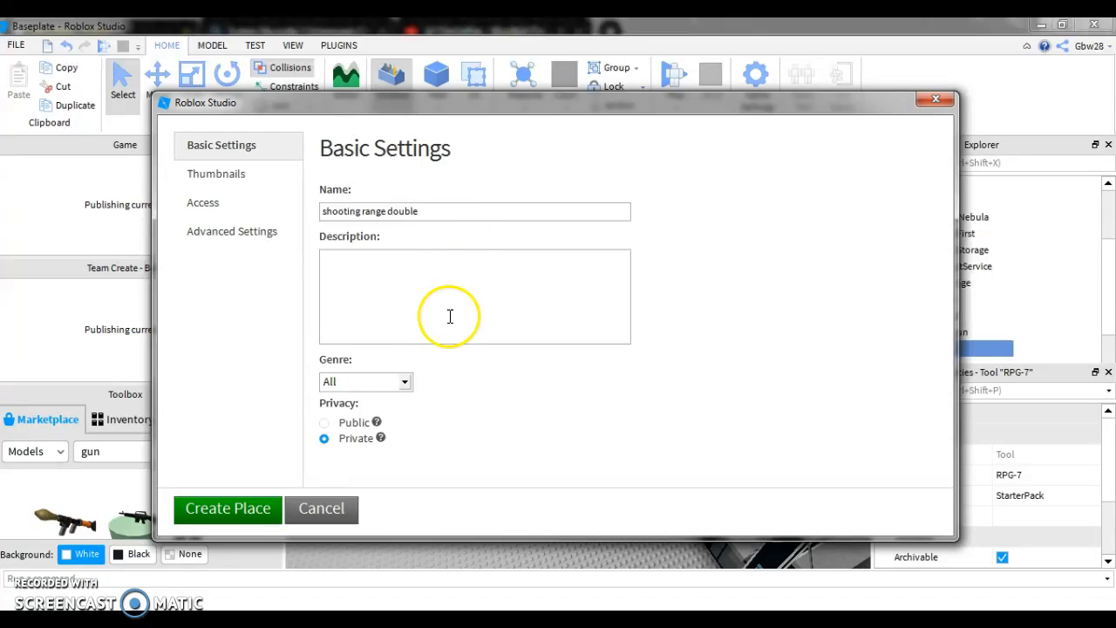
left_click(325, 424)
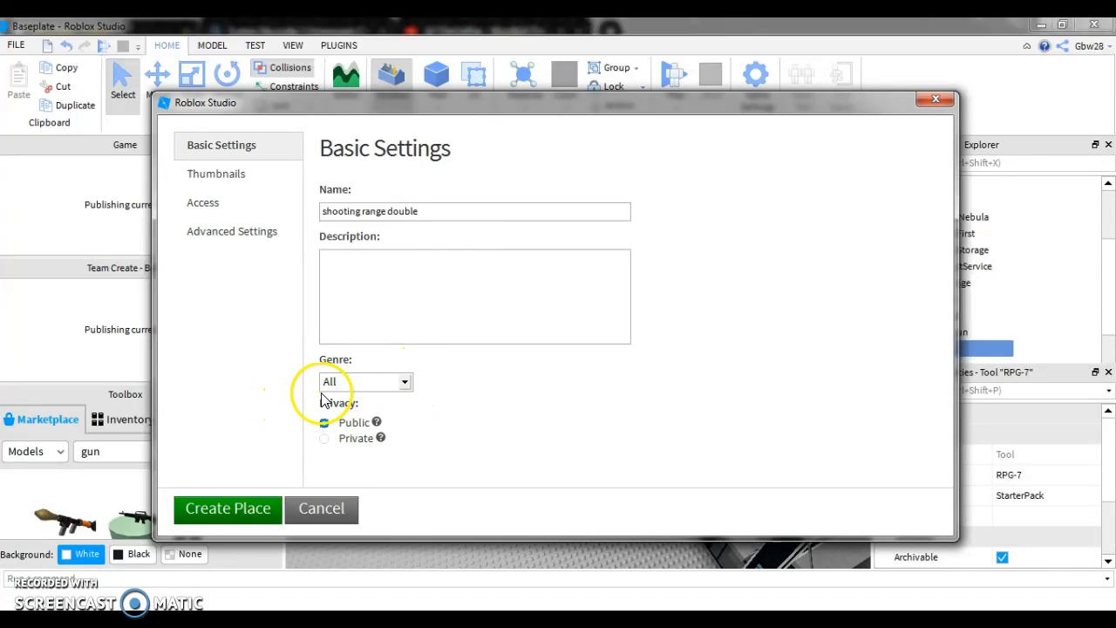
Enter the place description "this is my second shooting range game", correcting the misspelled word.
left_click(386, 291)
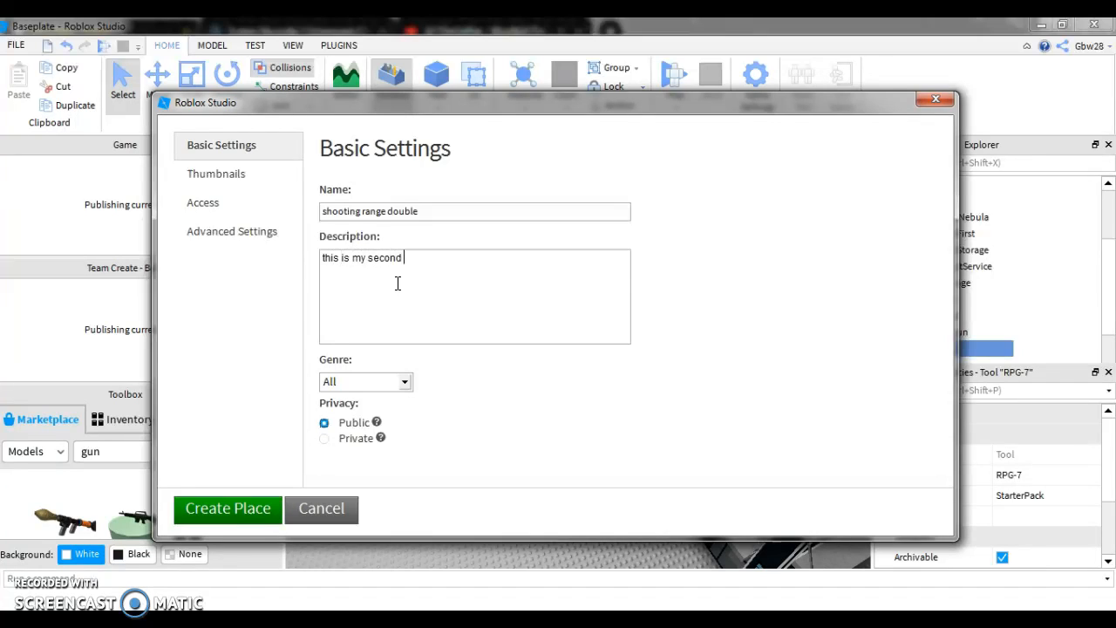
type("this is my second shootinge")
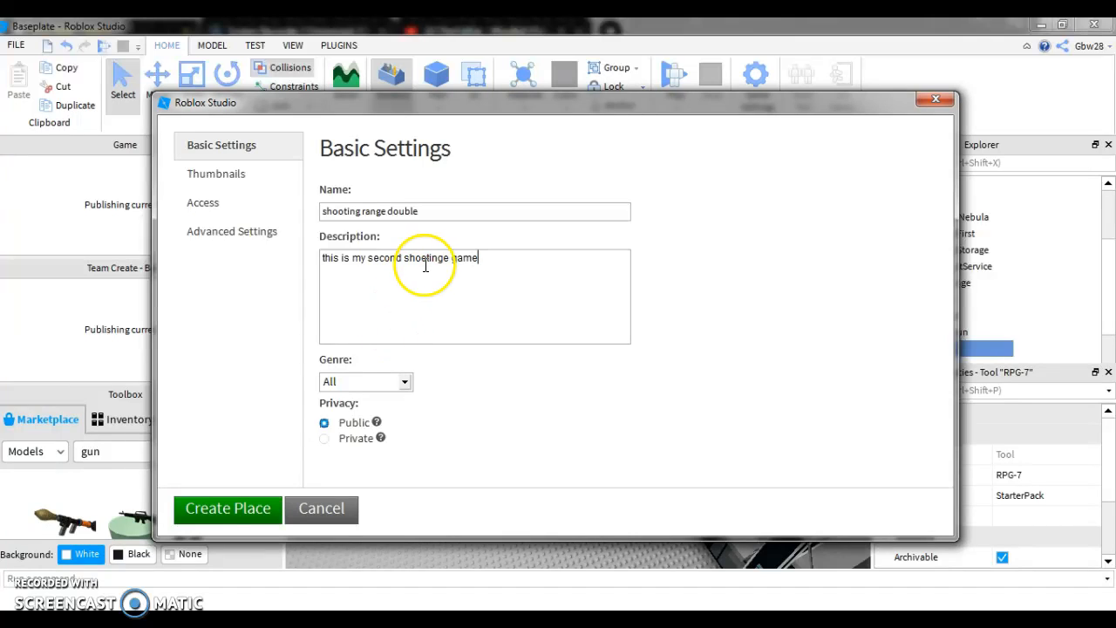
left_click(428, 260)
left_click(446, 261)
key("BackSpace")
type("s")
left_click(443, 266)
left_click(453, 265)
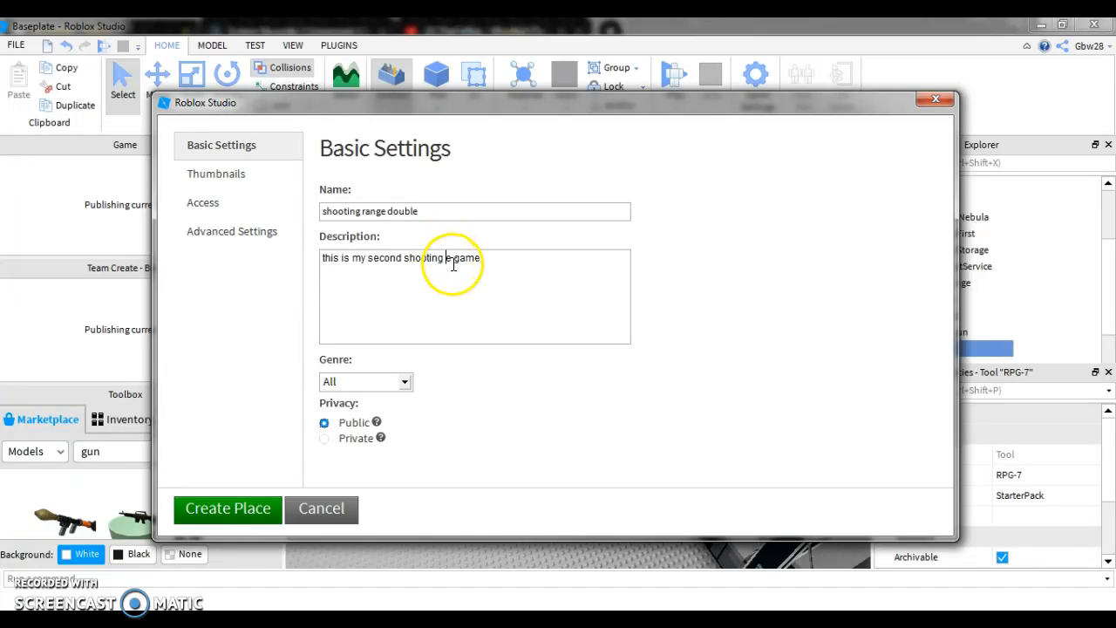
key("BackSpace")
type("range")
Create the place on Roblox and complete the publishing dialog after the upload.
left_click(252, 510)
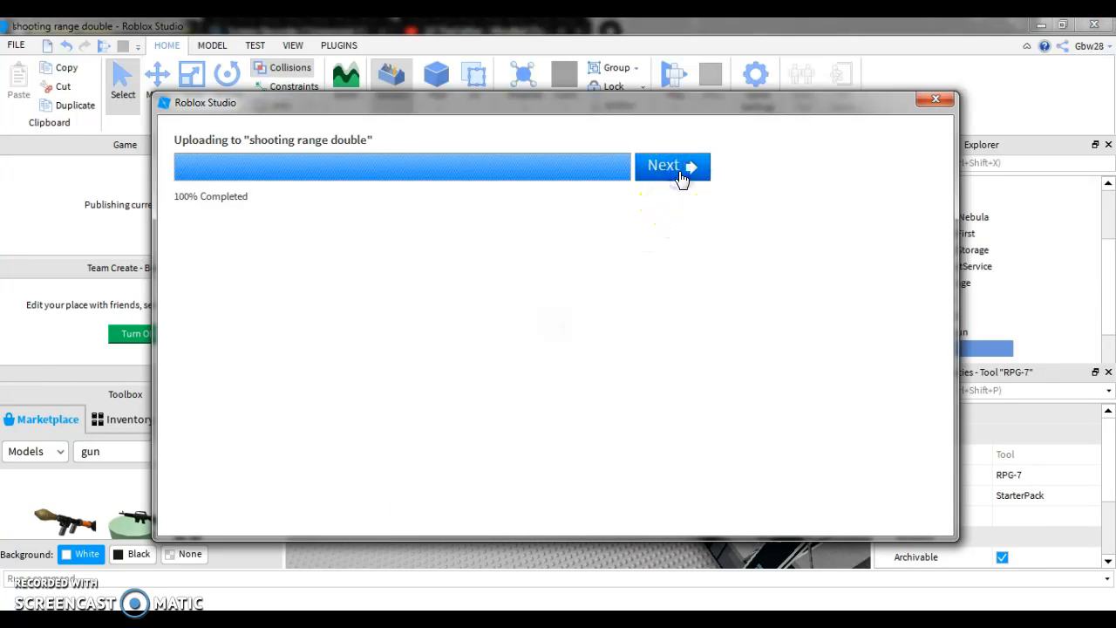
left_click(681, 167)
left_click(228, 507)
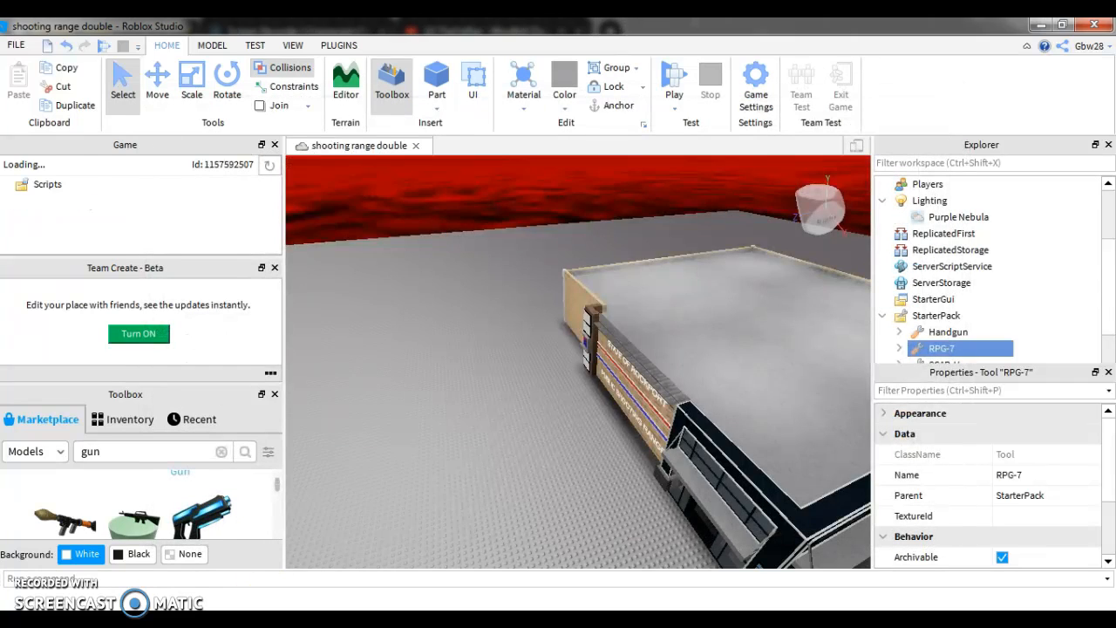
Switch to Notepad and add "when is done the game is in roblox" after a blank line.
key("alt+Tab")
key("Return")
key("Return")
type("when is done the game is in roblox")
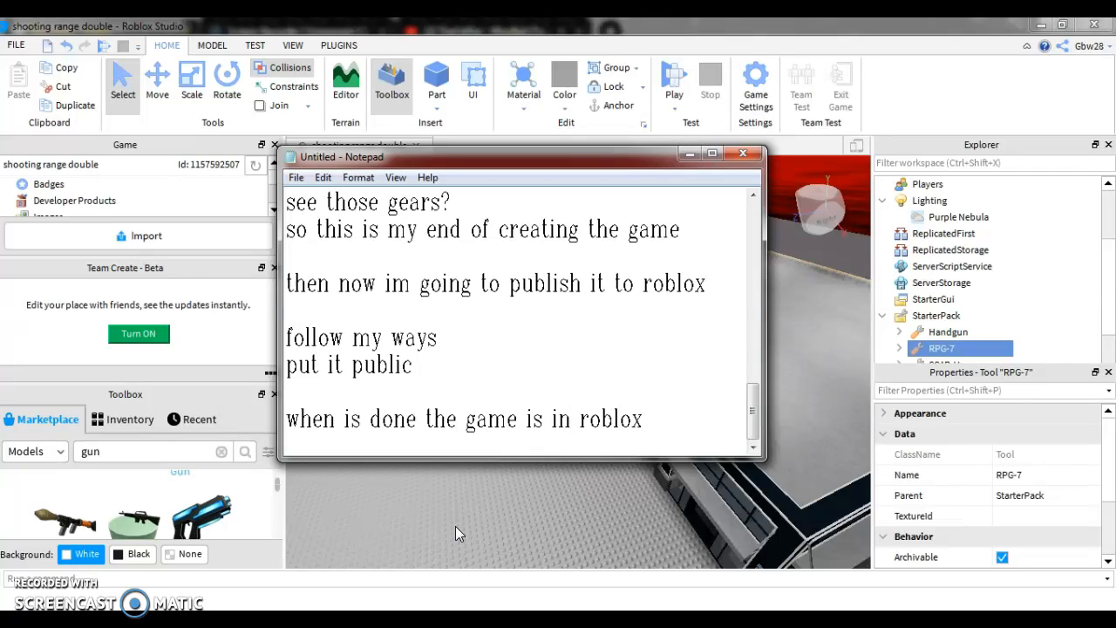
Add the closing note "so thanks for wathcing my vidoe guys hope you enjoy and ill see you in my next video" after a blank line.
key("Return")
key("Return")
type("so thanks for wathcing my vidoe guys hope ")
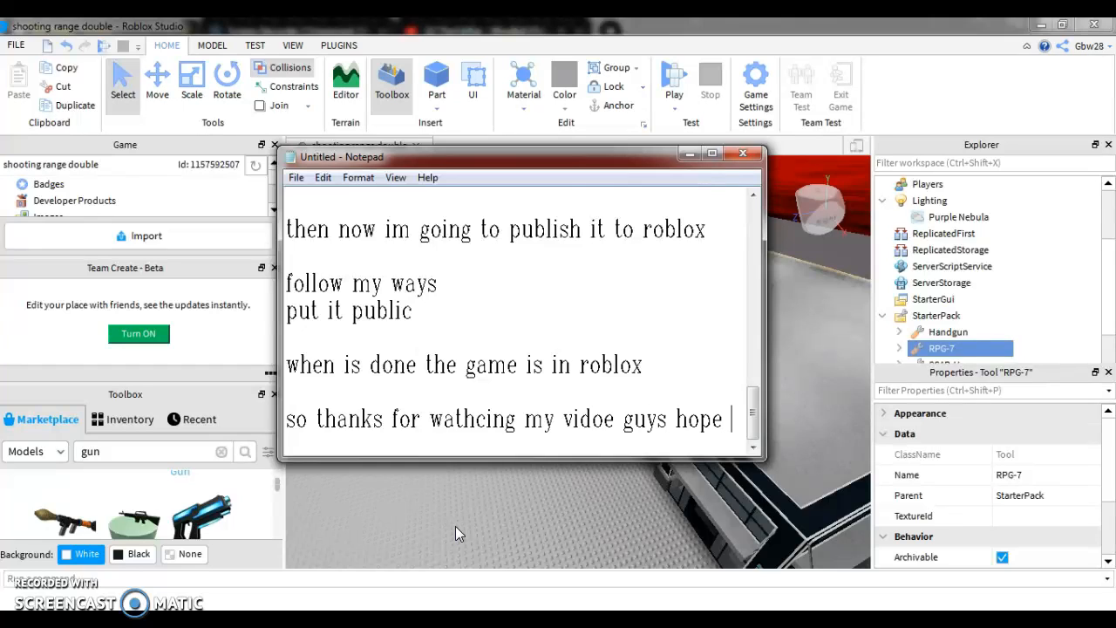
type("you enj")
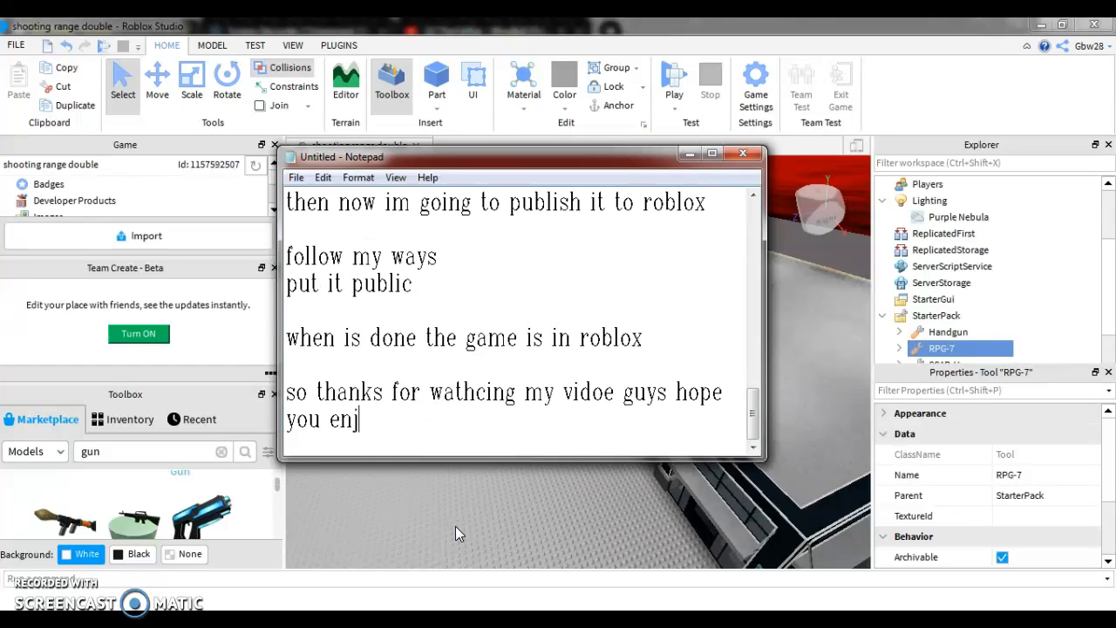
type("oy and ill see ")
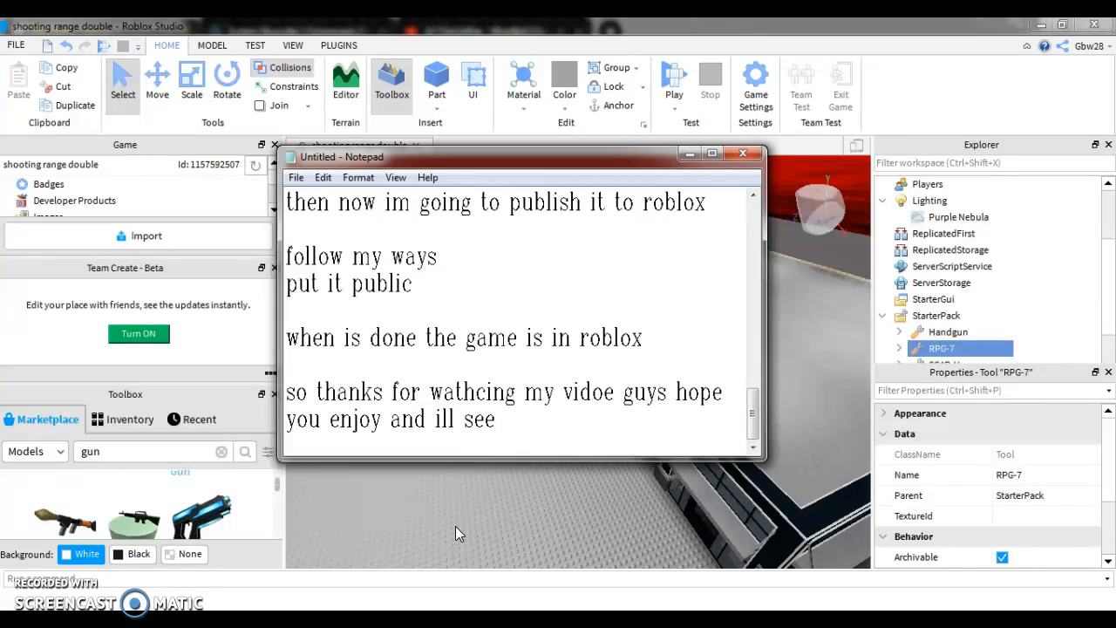
type("you in my next video")
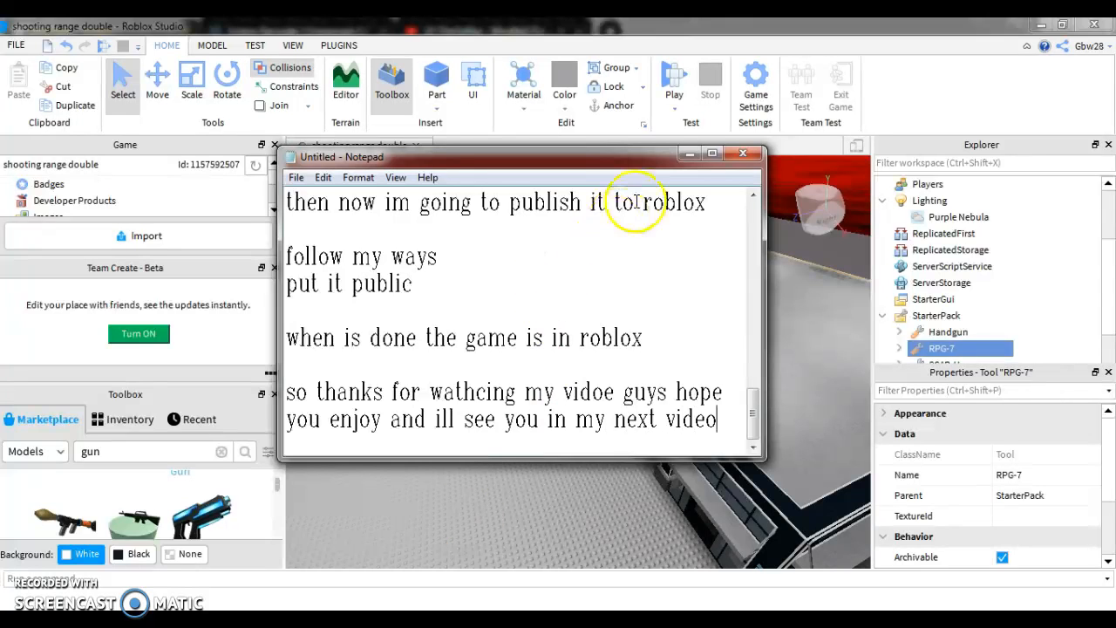